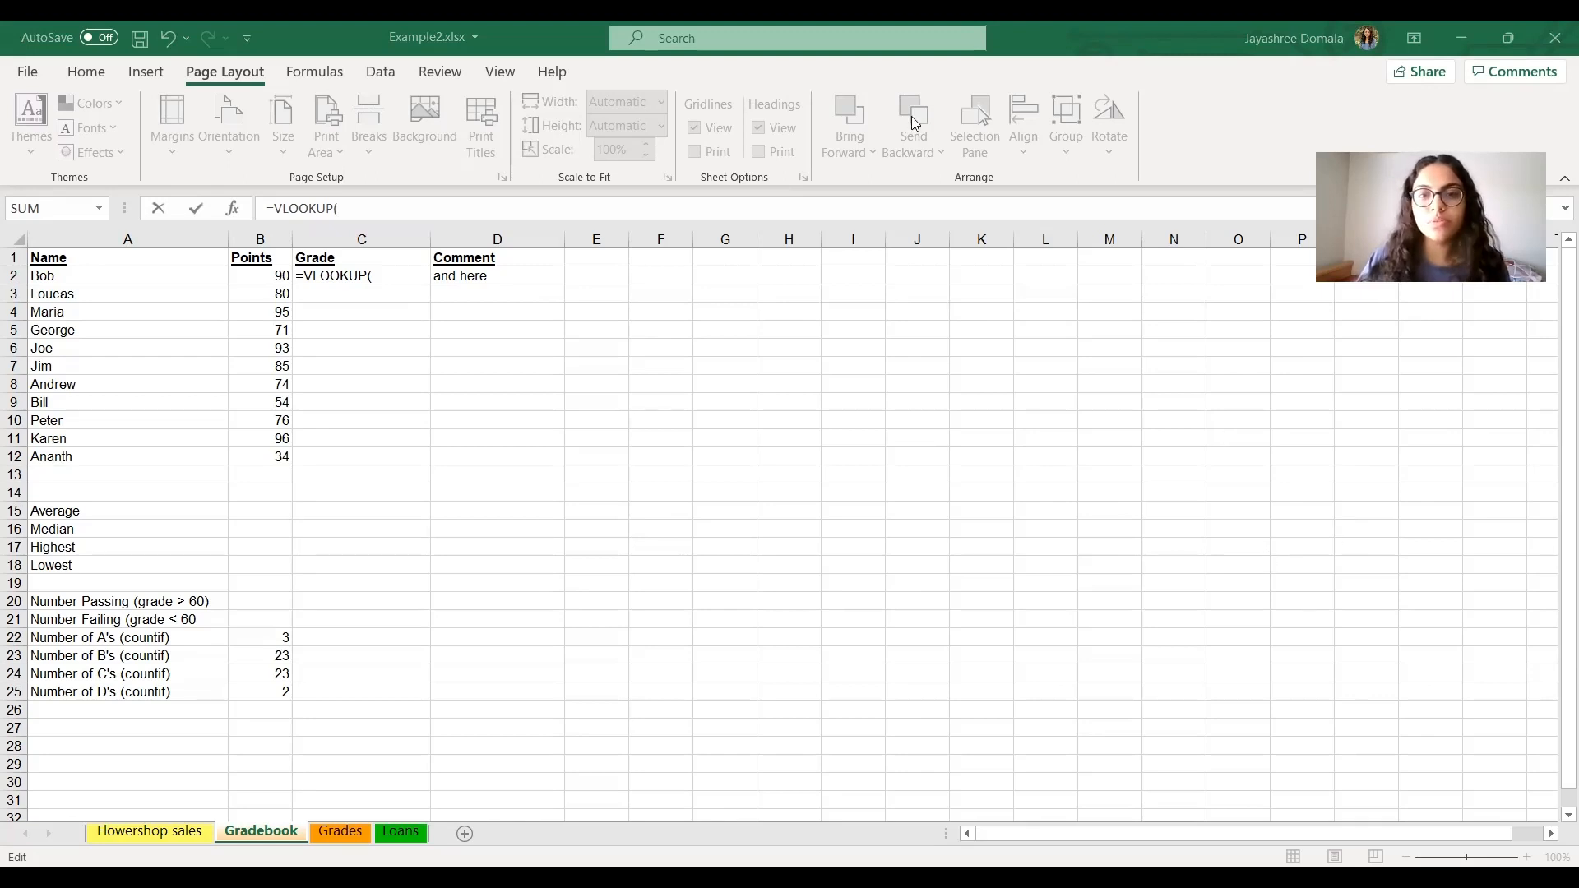
Enter B2 as the lookup value of the VLOOKUP formula in C2 and check the argument order in the Google Slides notes
click(1070, 148)
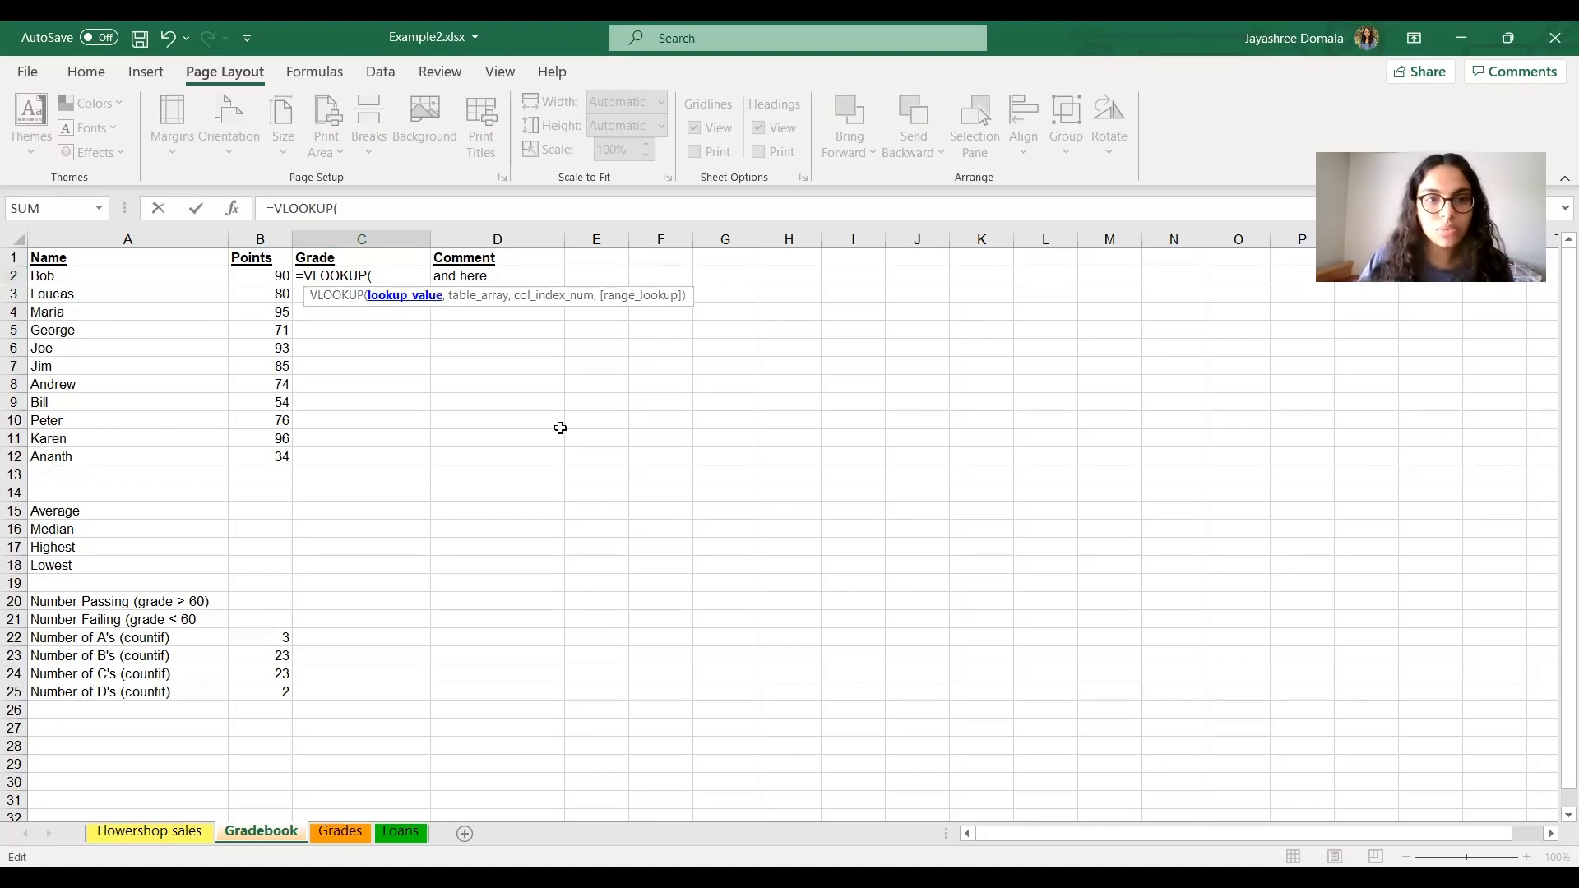
text(B2,)
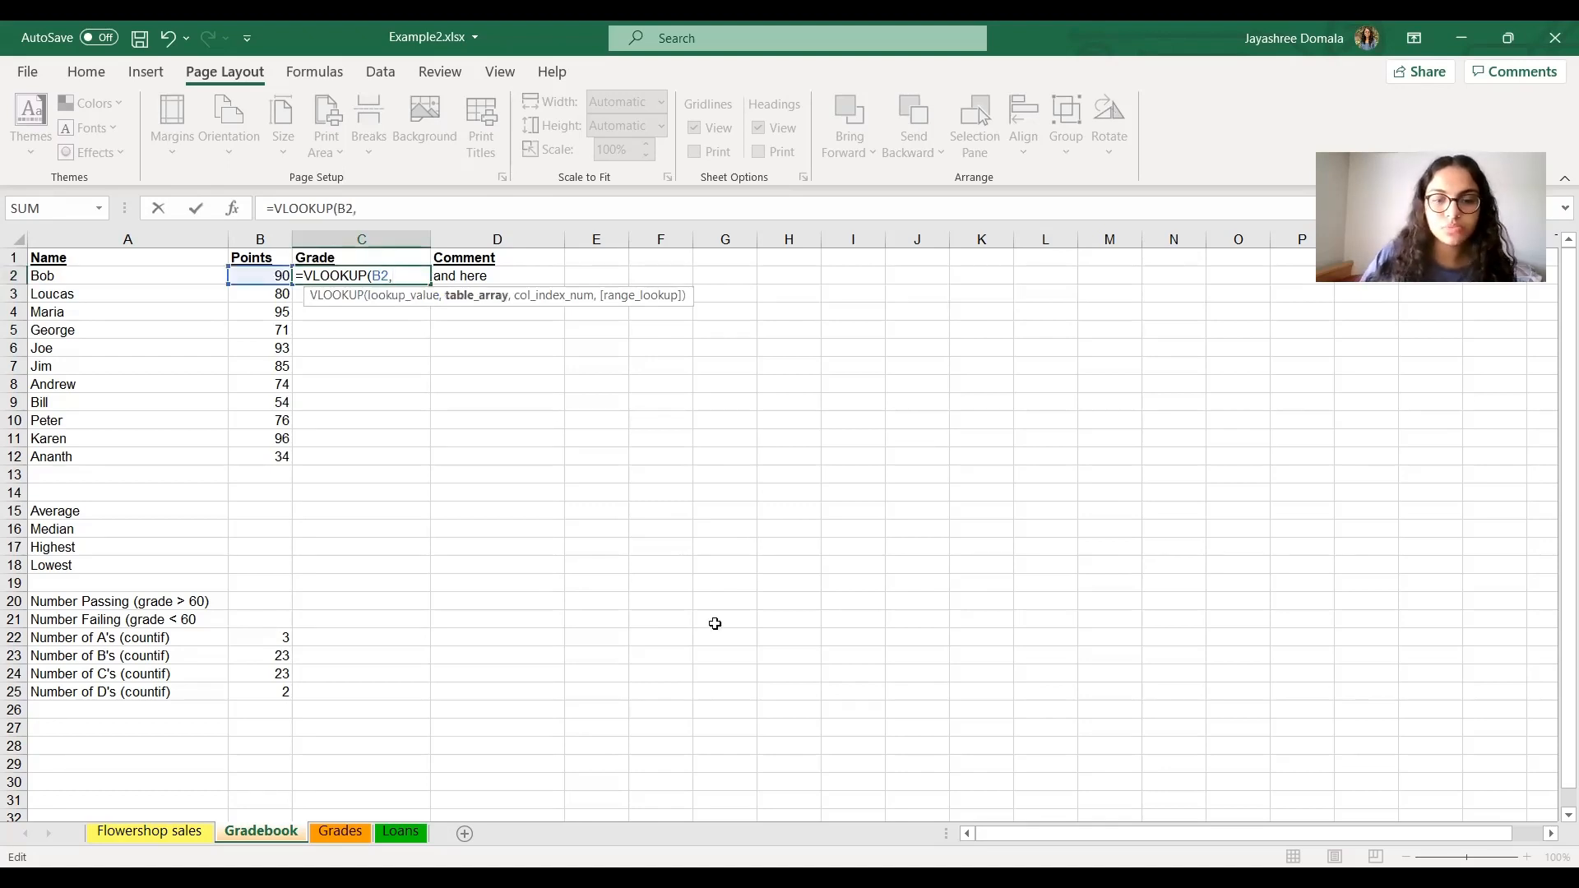
click(911, 815)
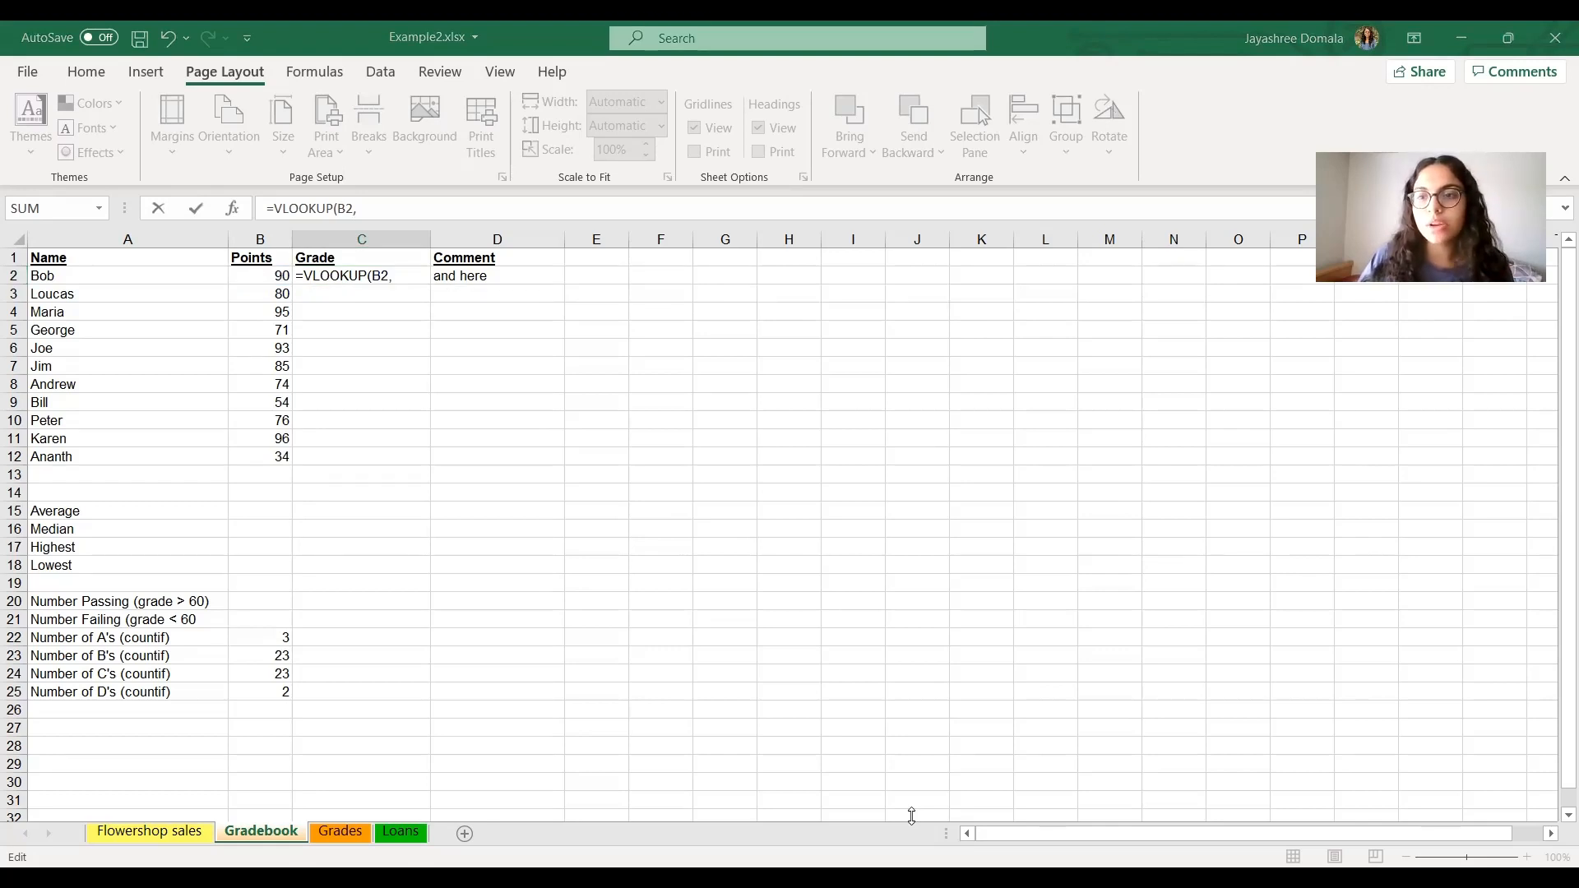
click(911, 816)
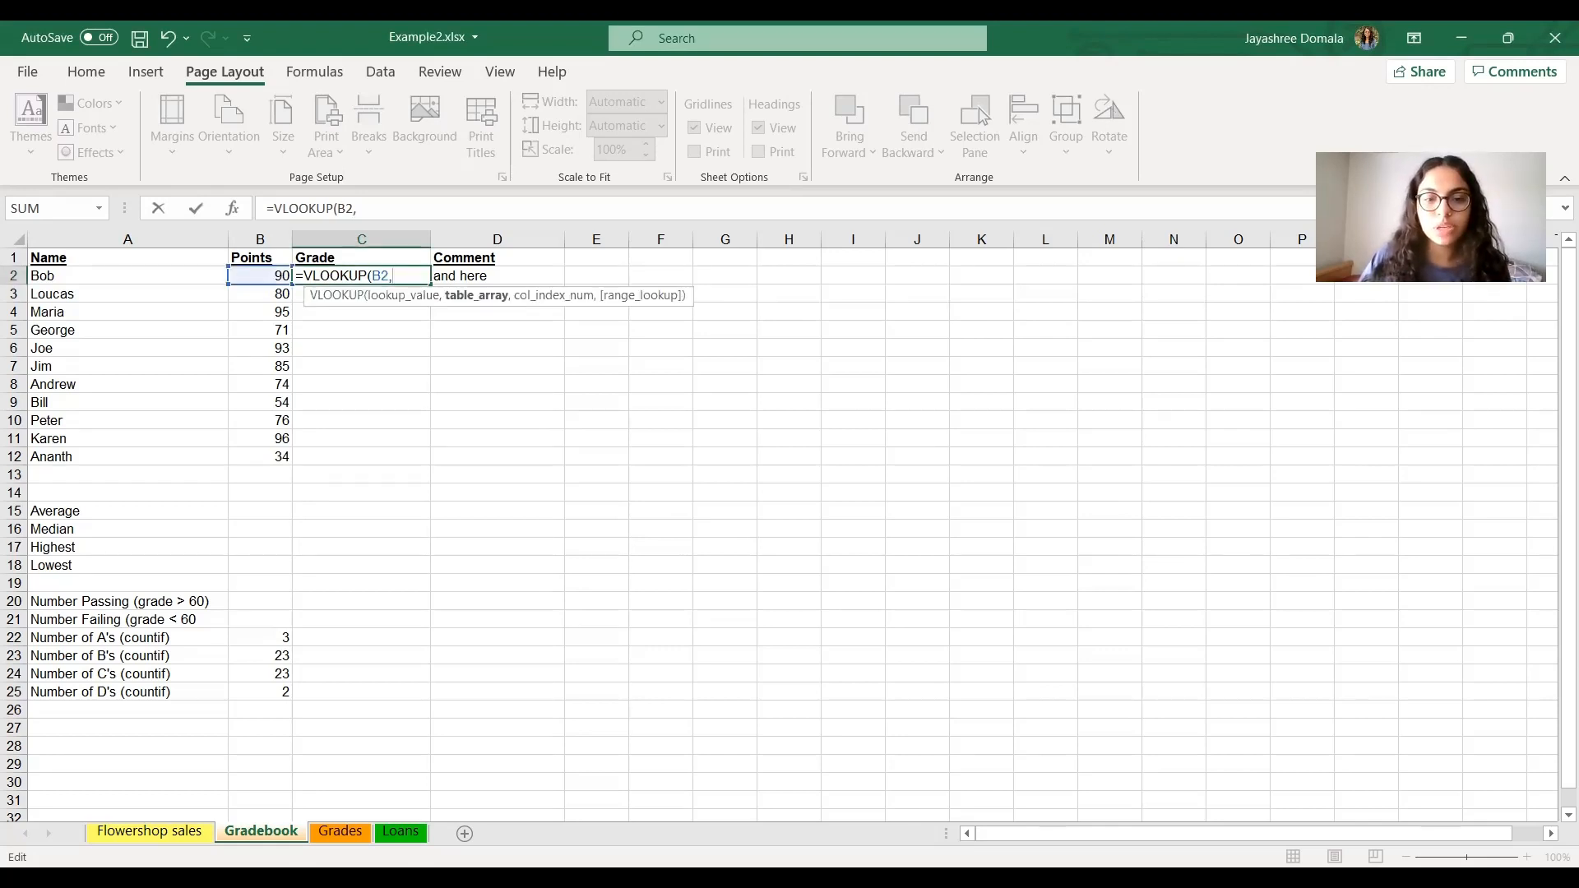
key(alt+Tab)
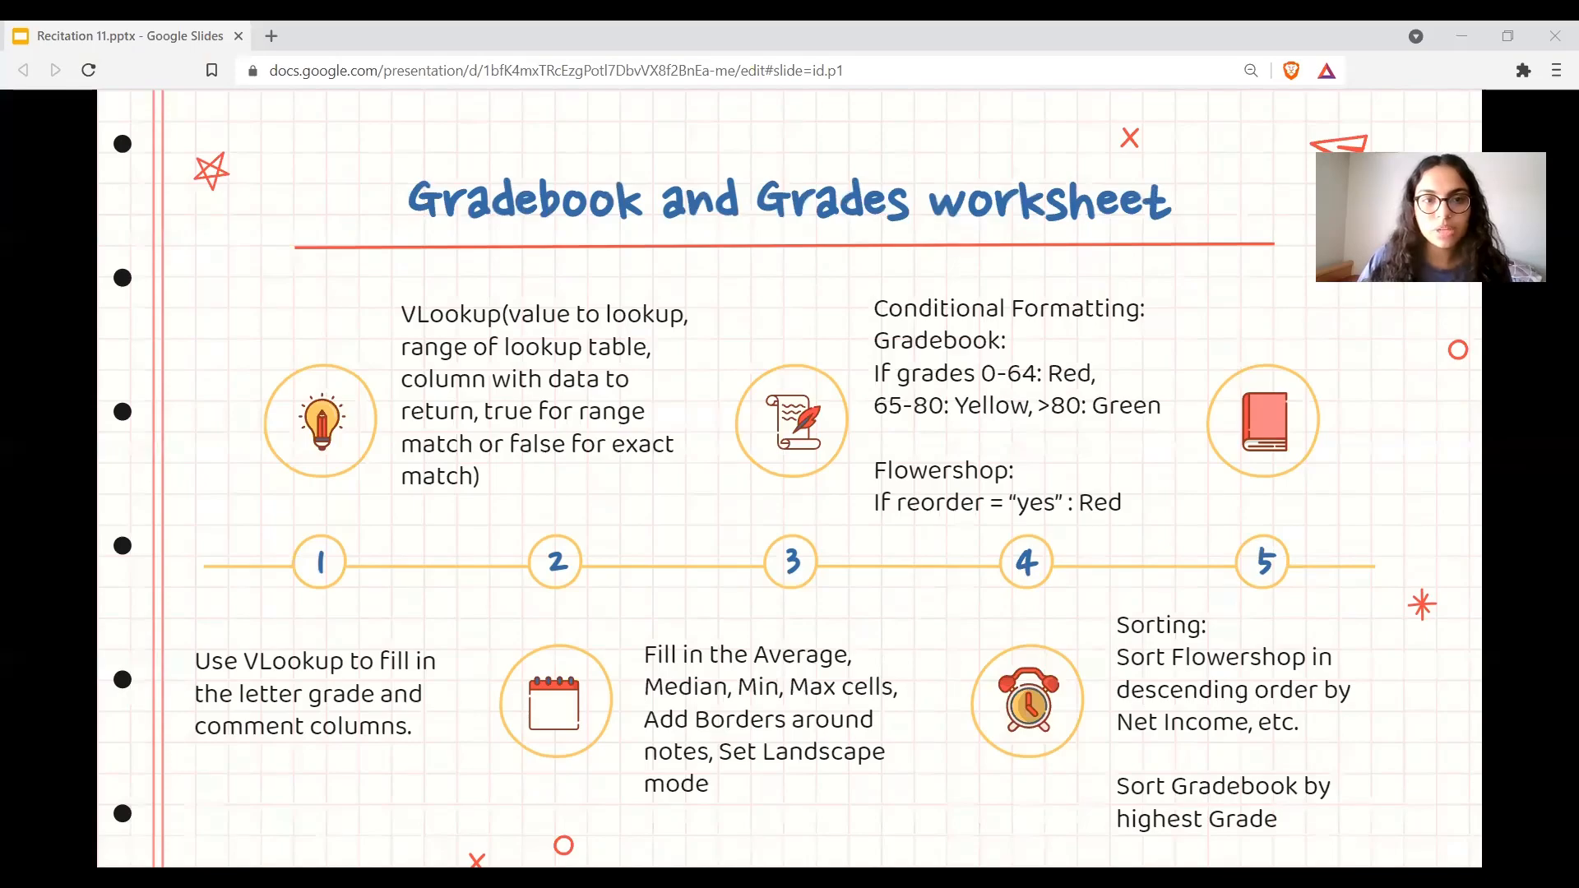
key(alt+Tab)
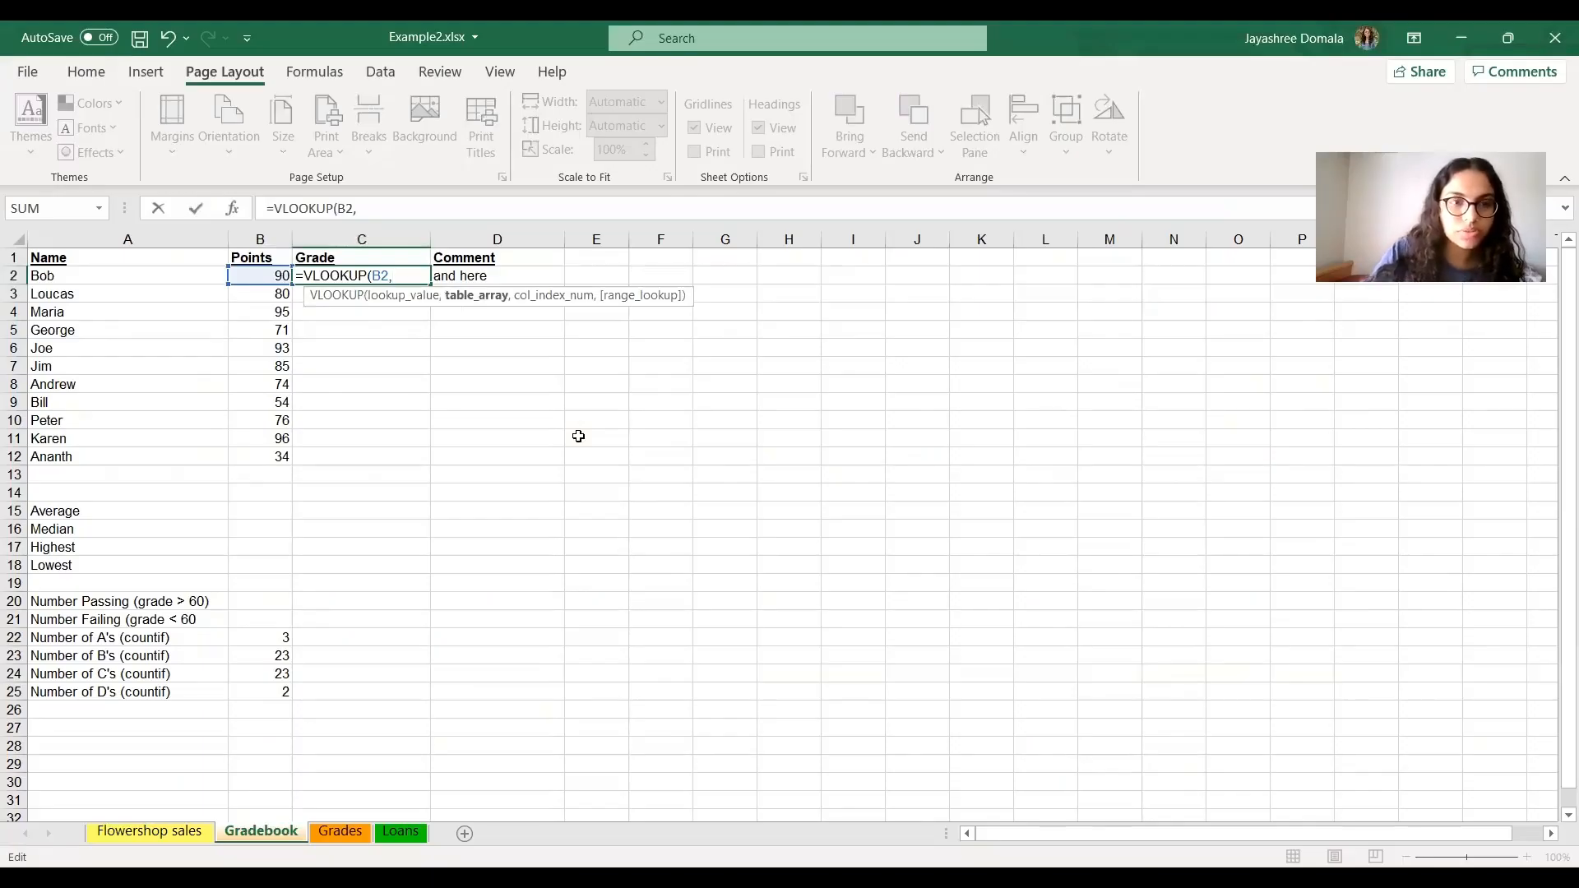
Start the formula's table array with a reference to the Grades sheet (Grades!)
text(GRADES)
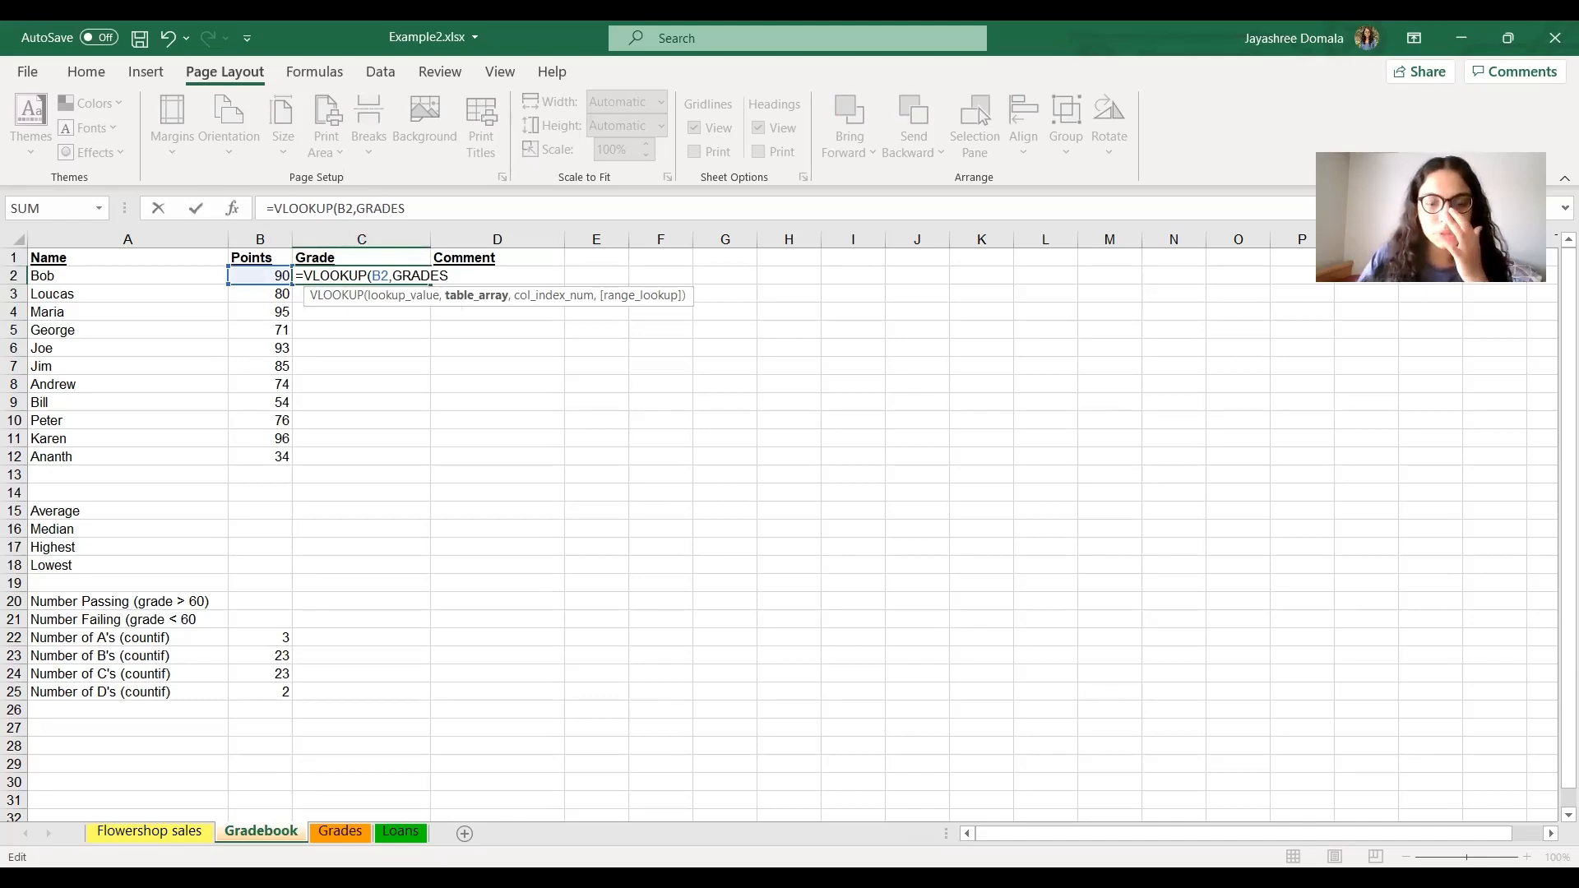
key(BackSpace)
key(BackSpace)
key(BackSpace)
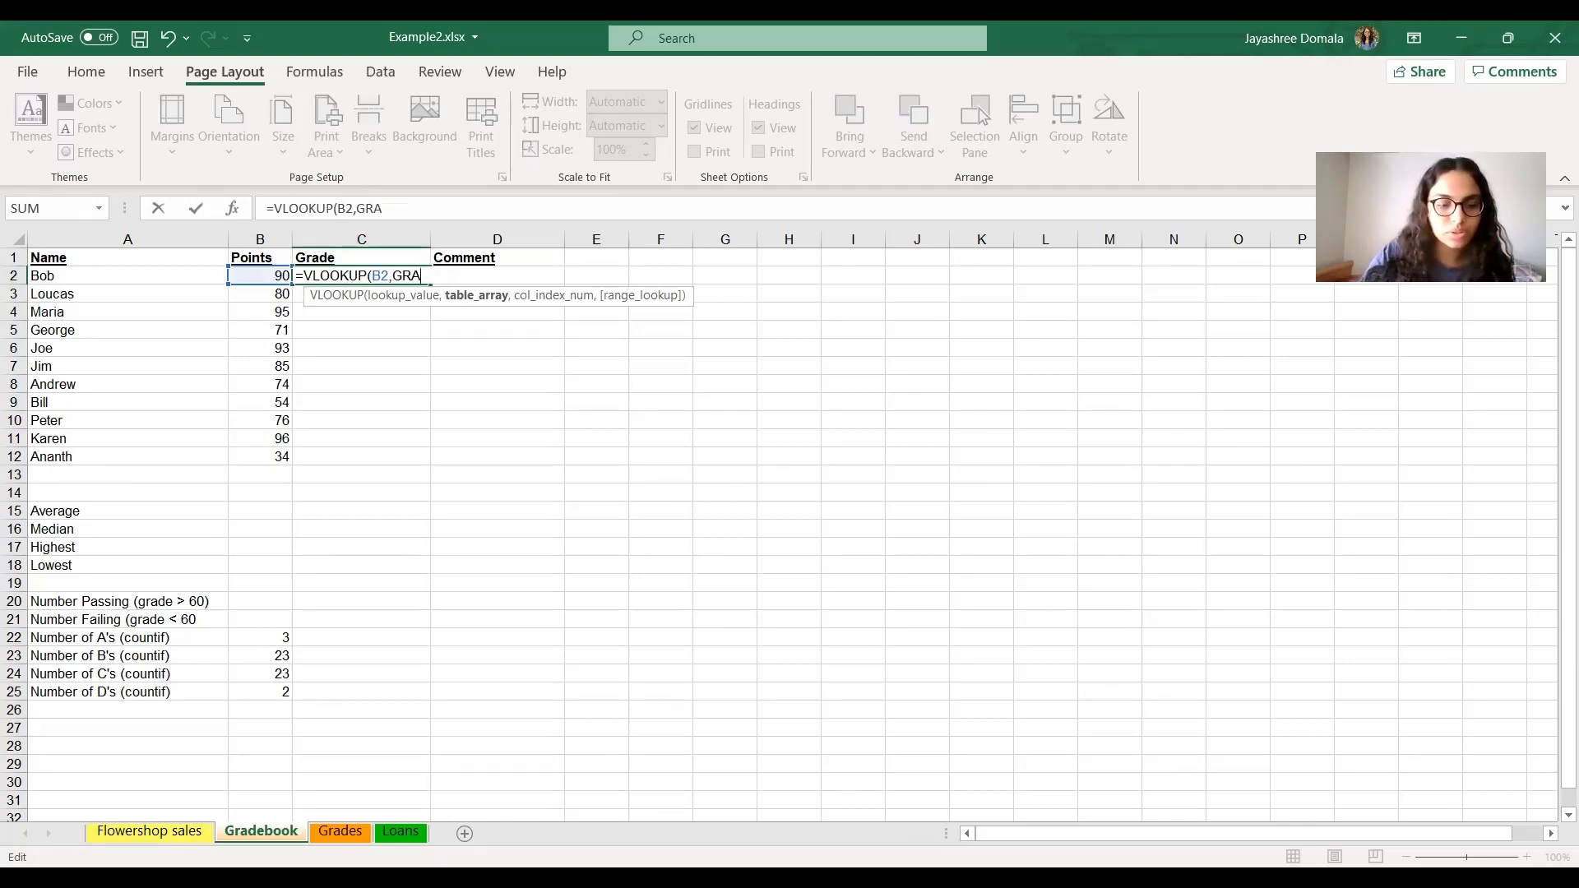
key(Tab)
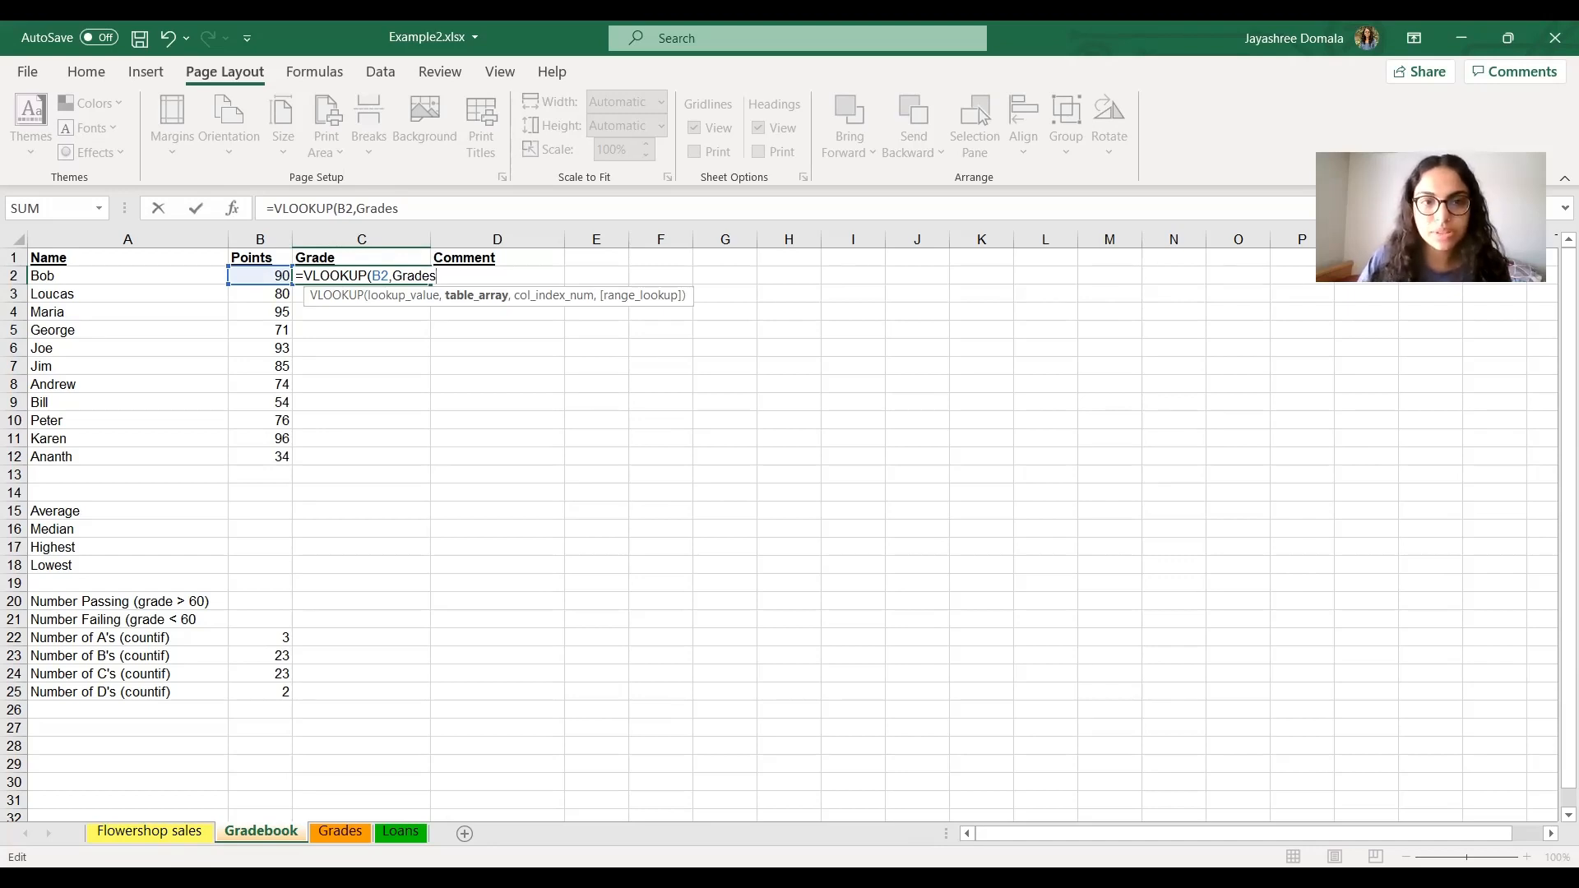
text(!)
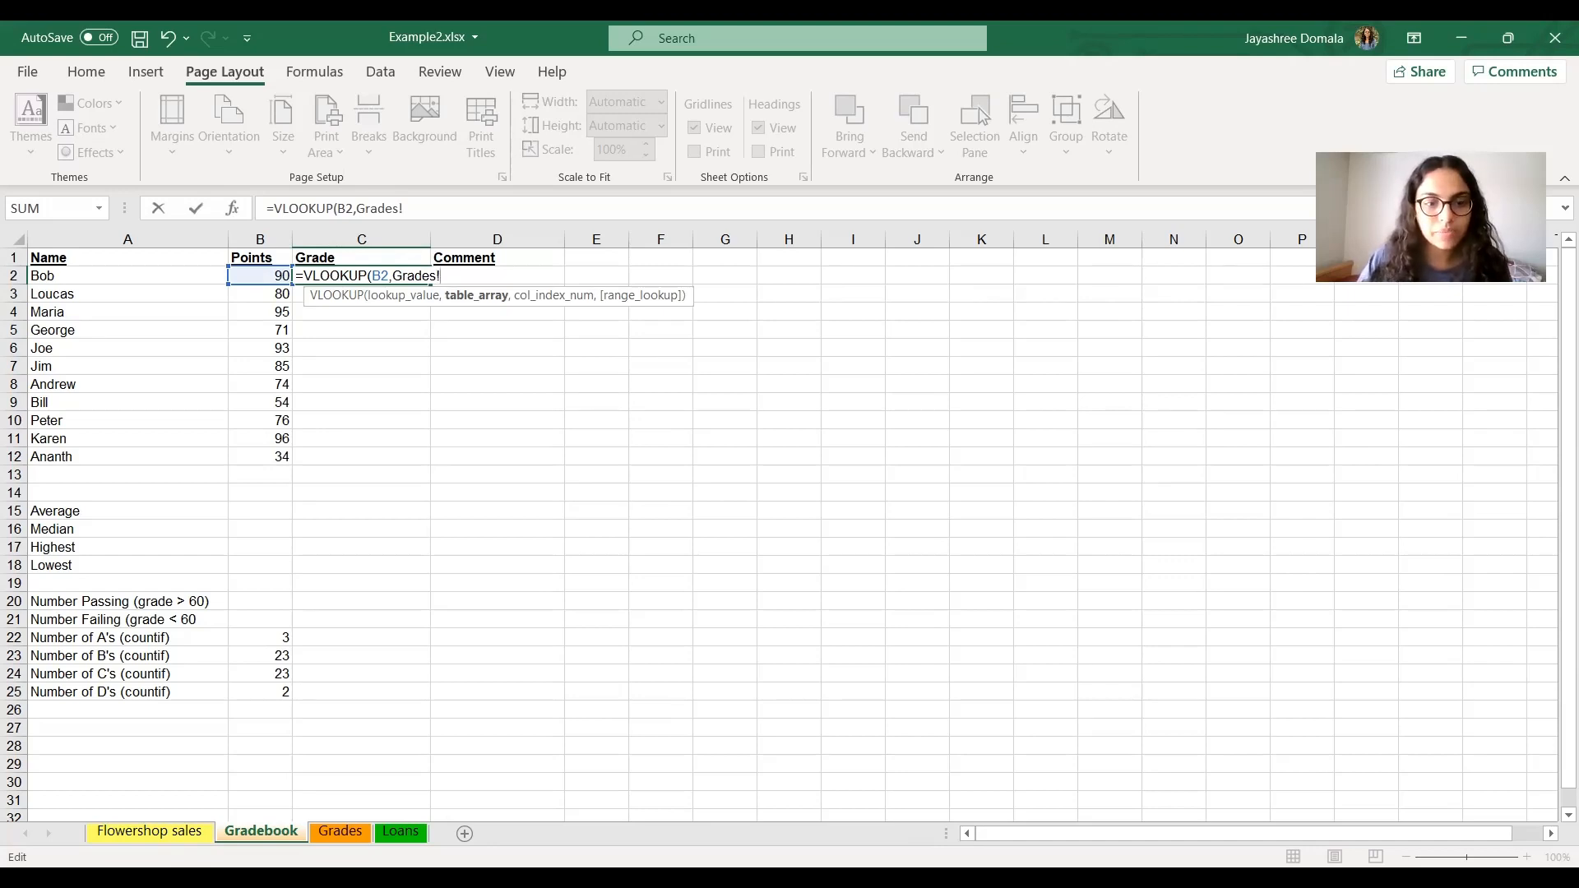
Try to pick cell A4 on the Grades sheet as the start of the table array, make it absolute and commit the formula
click(346, 836)
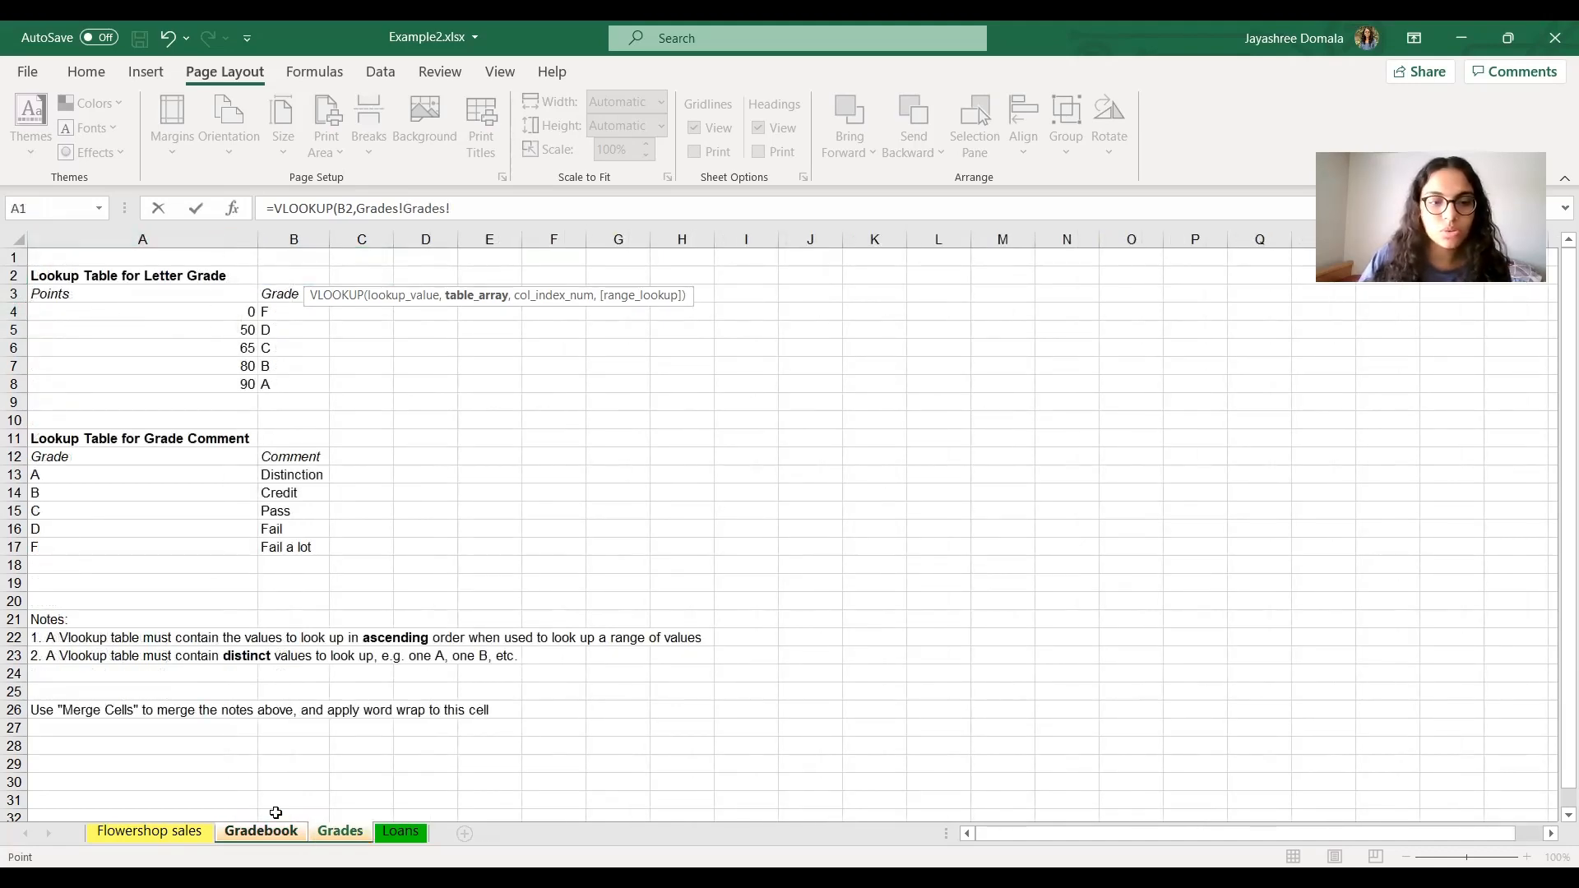
click(235, 313)
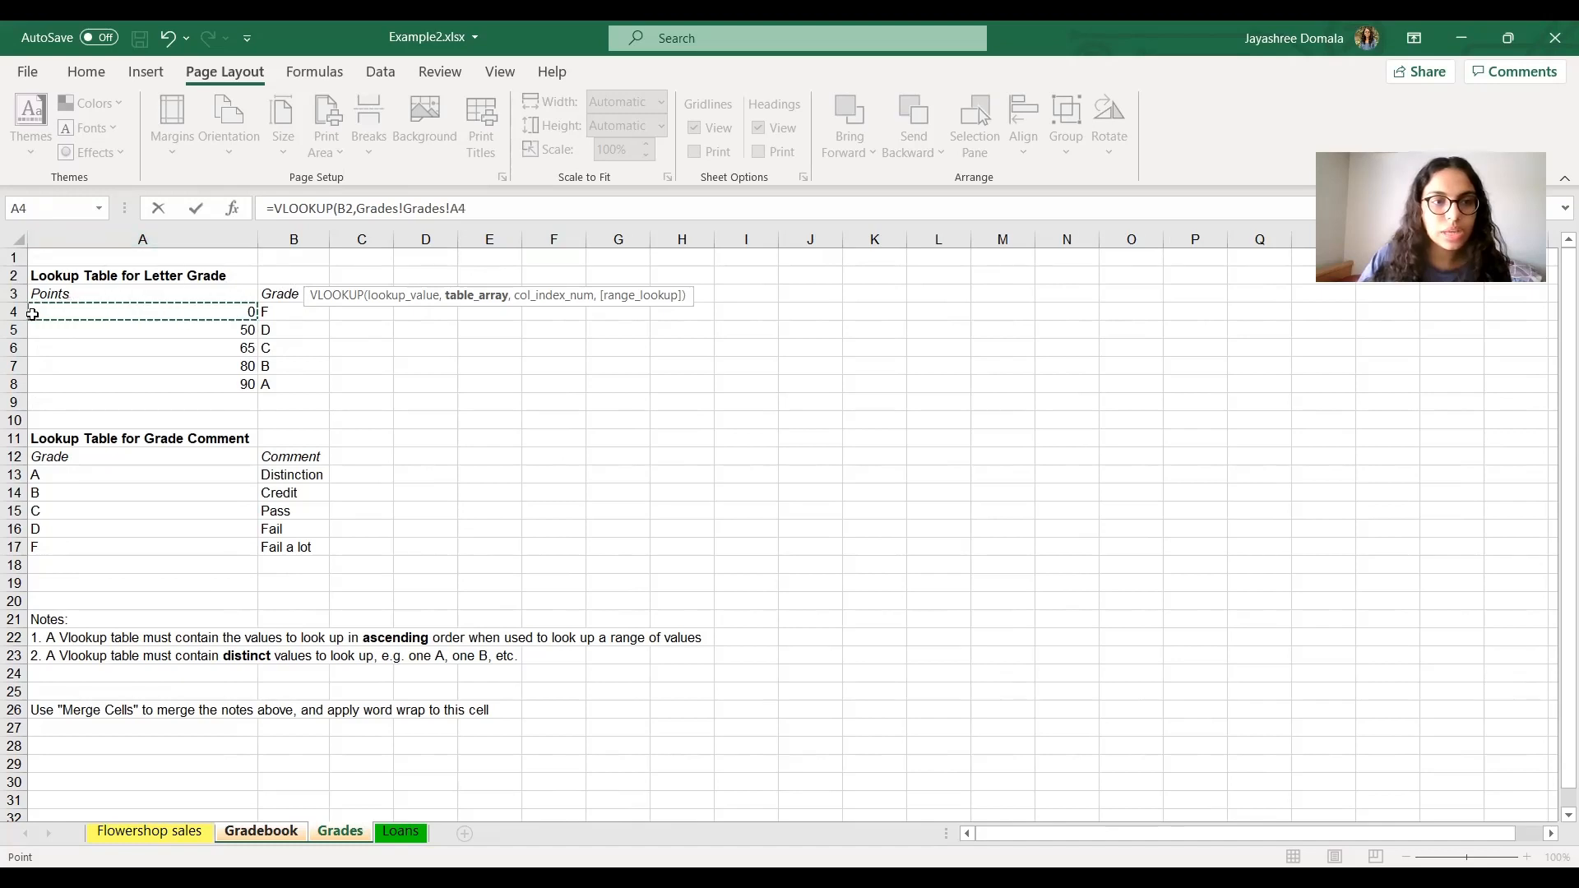
click(277, 834)
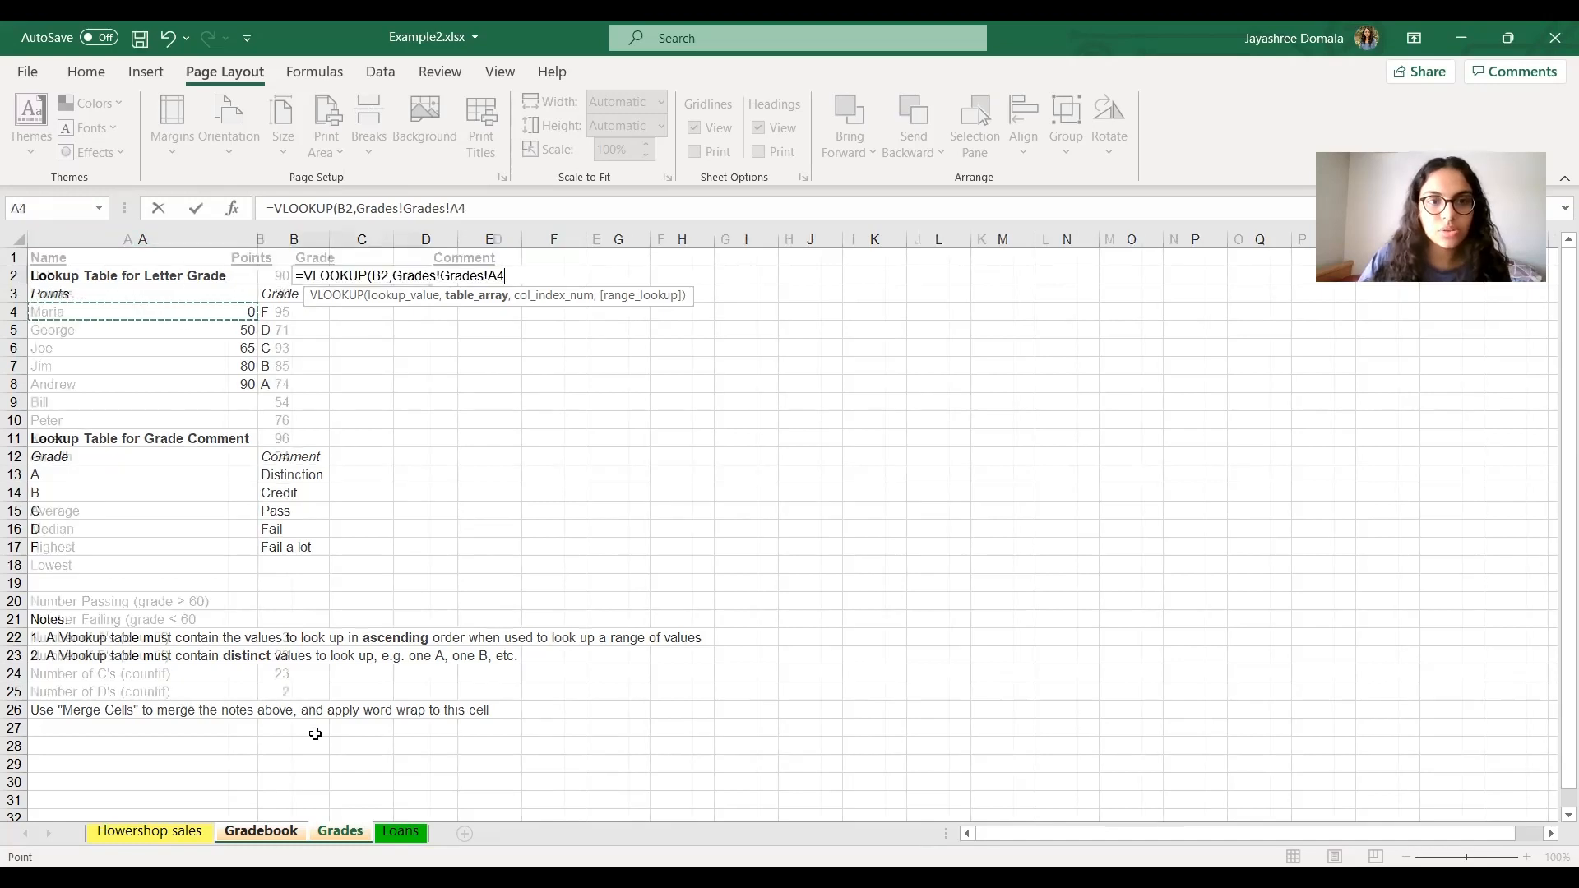
click(513, 276)
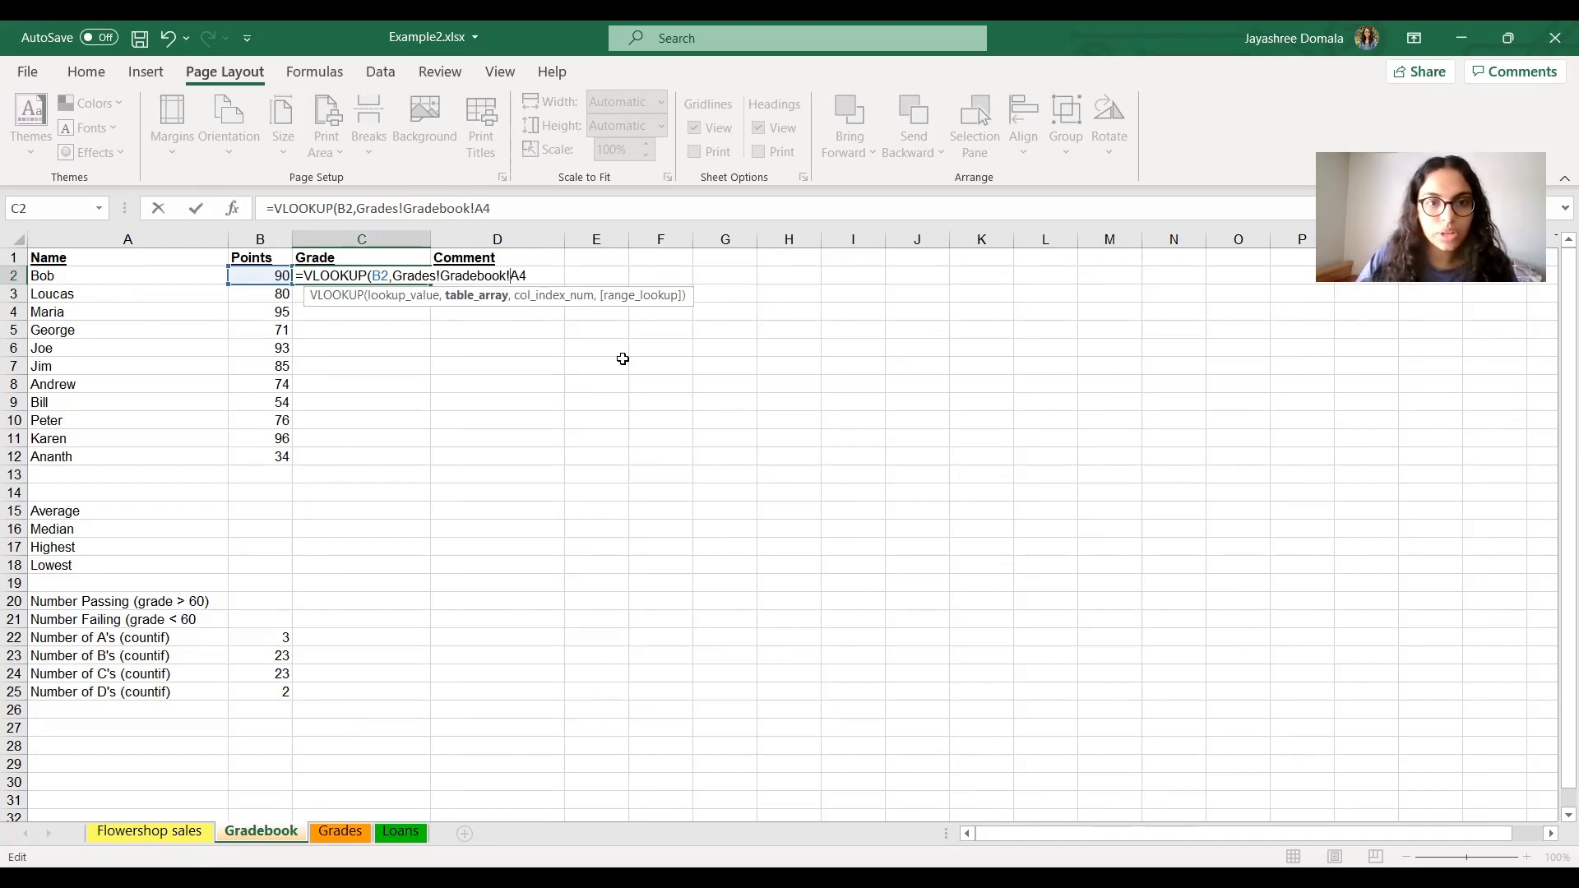
key(F4)
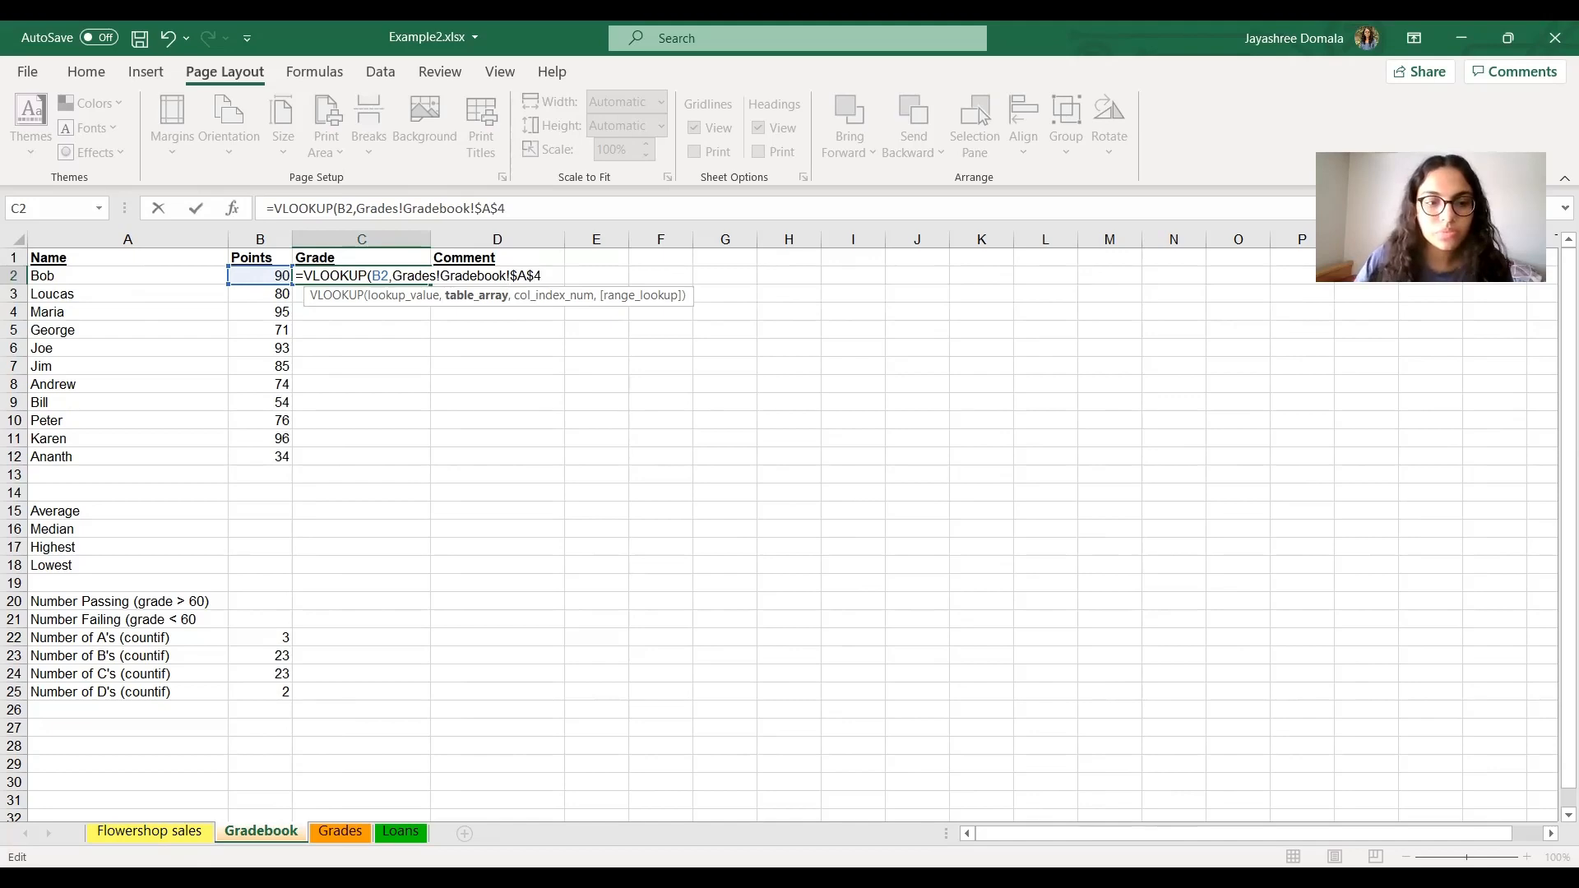
key(Return)
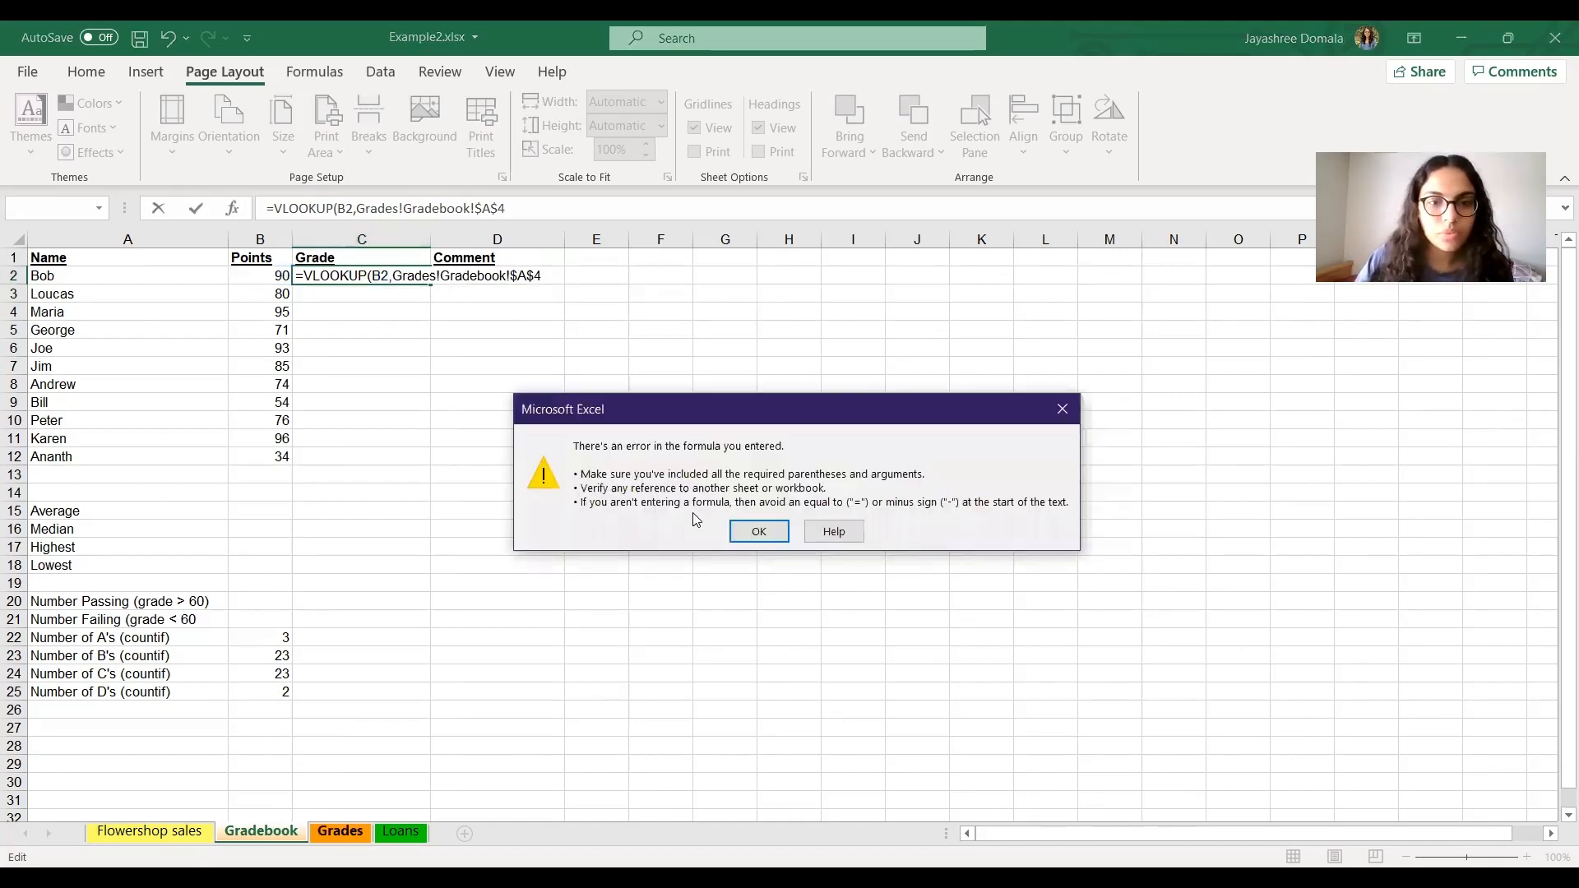
click(773, 534)
Review the lookup tables on the Grades sheet and the VLOOKUP argument notes in Google Slides
click(340, 832)
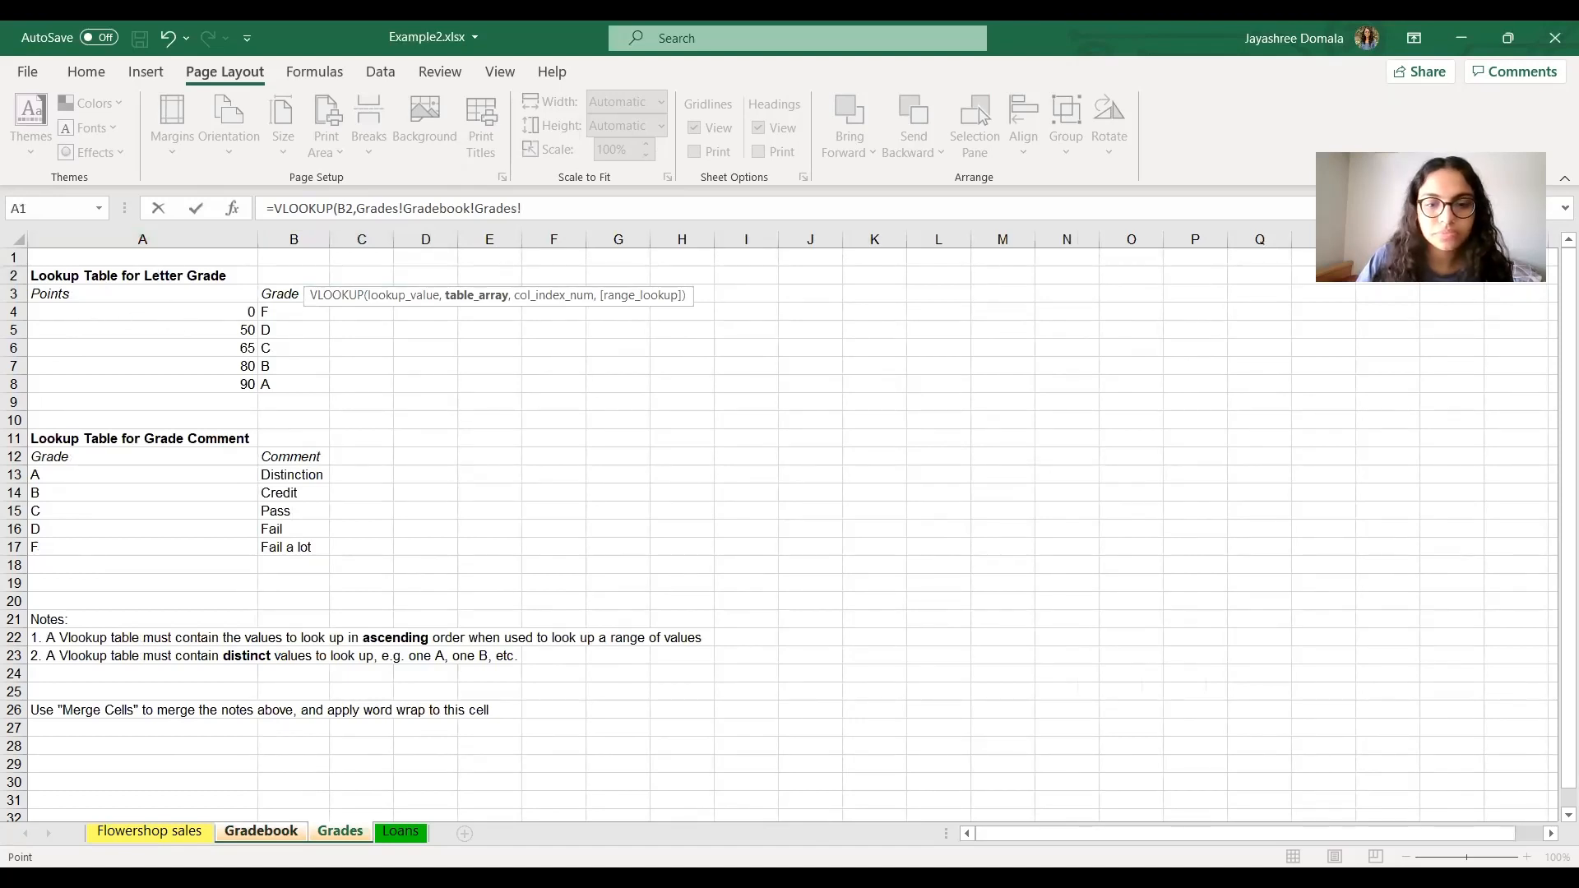
key(alt+Tab)
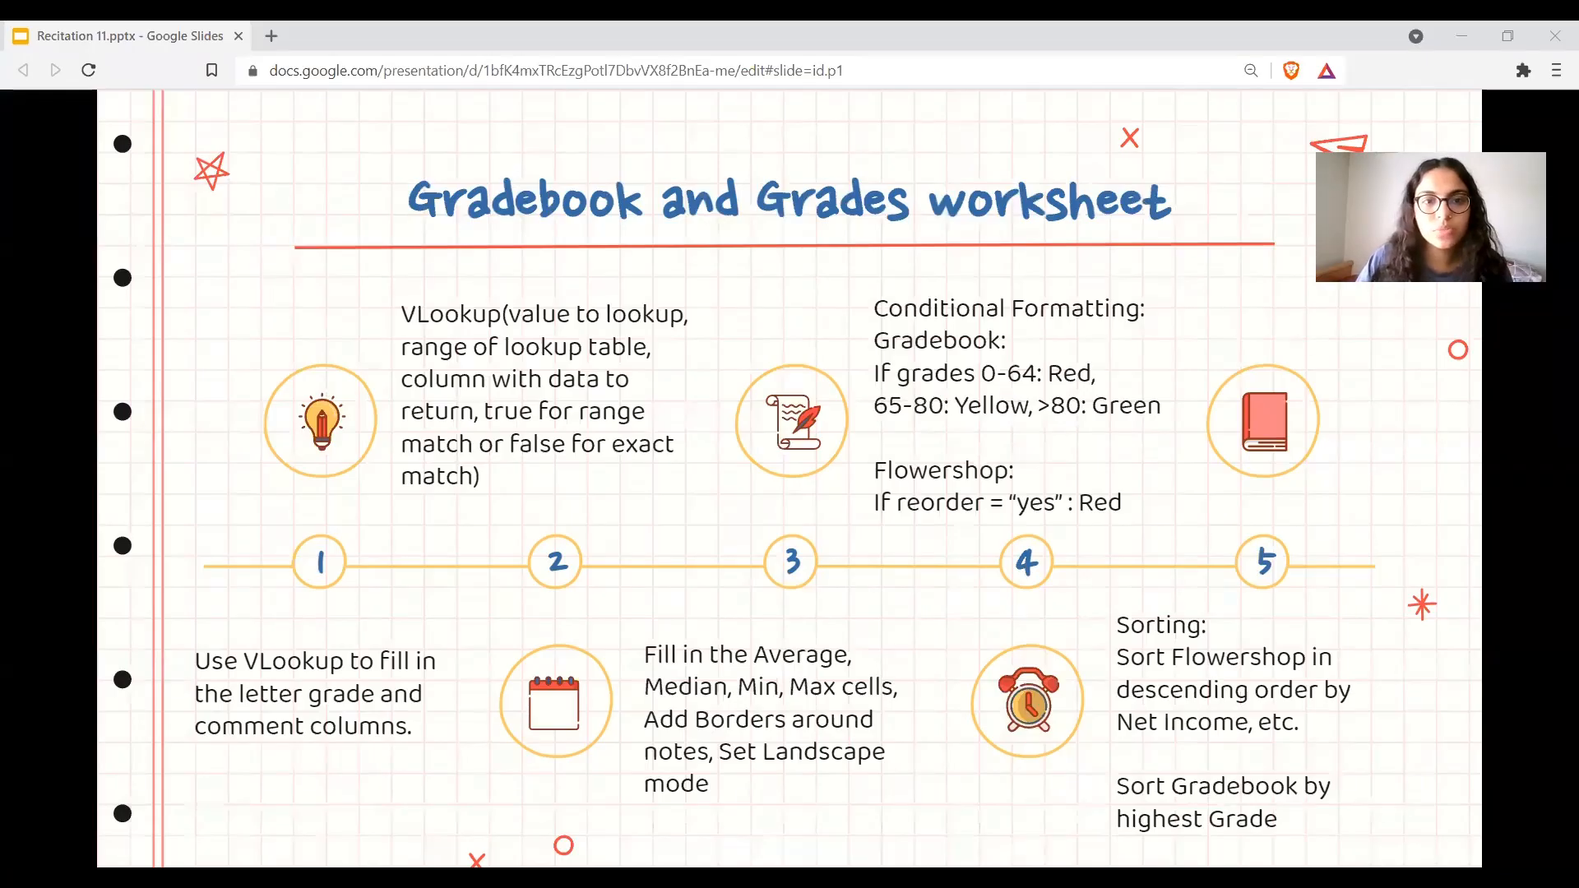
key(alt+Tab)
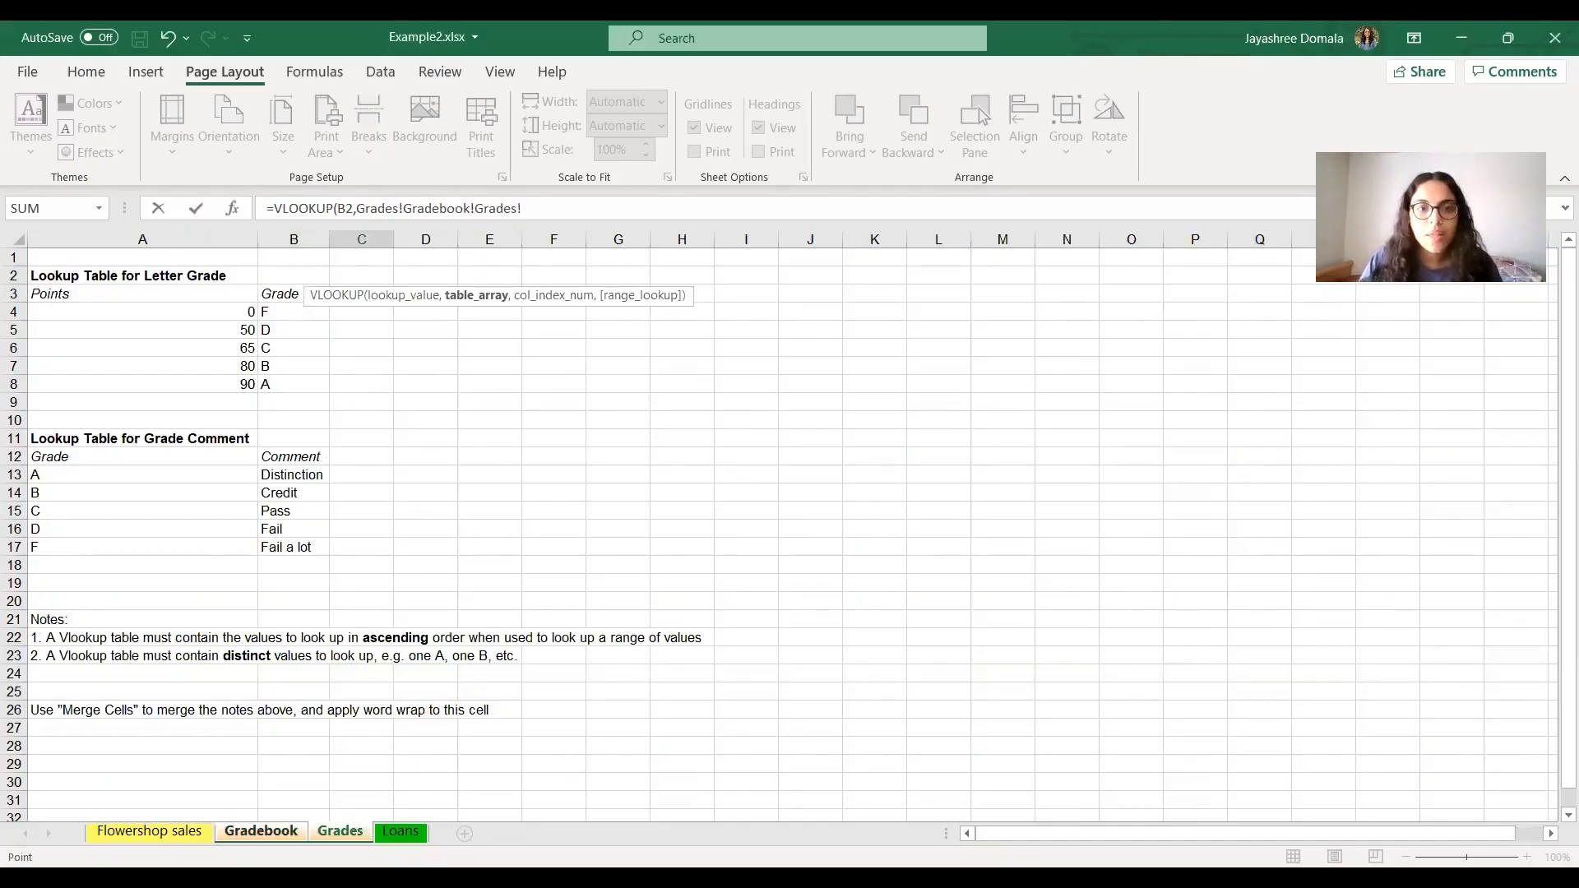
key(alt+Tab)
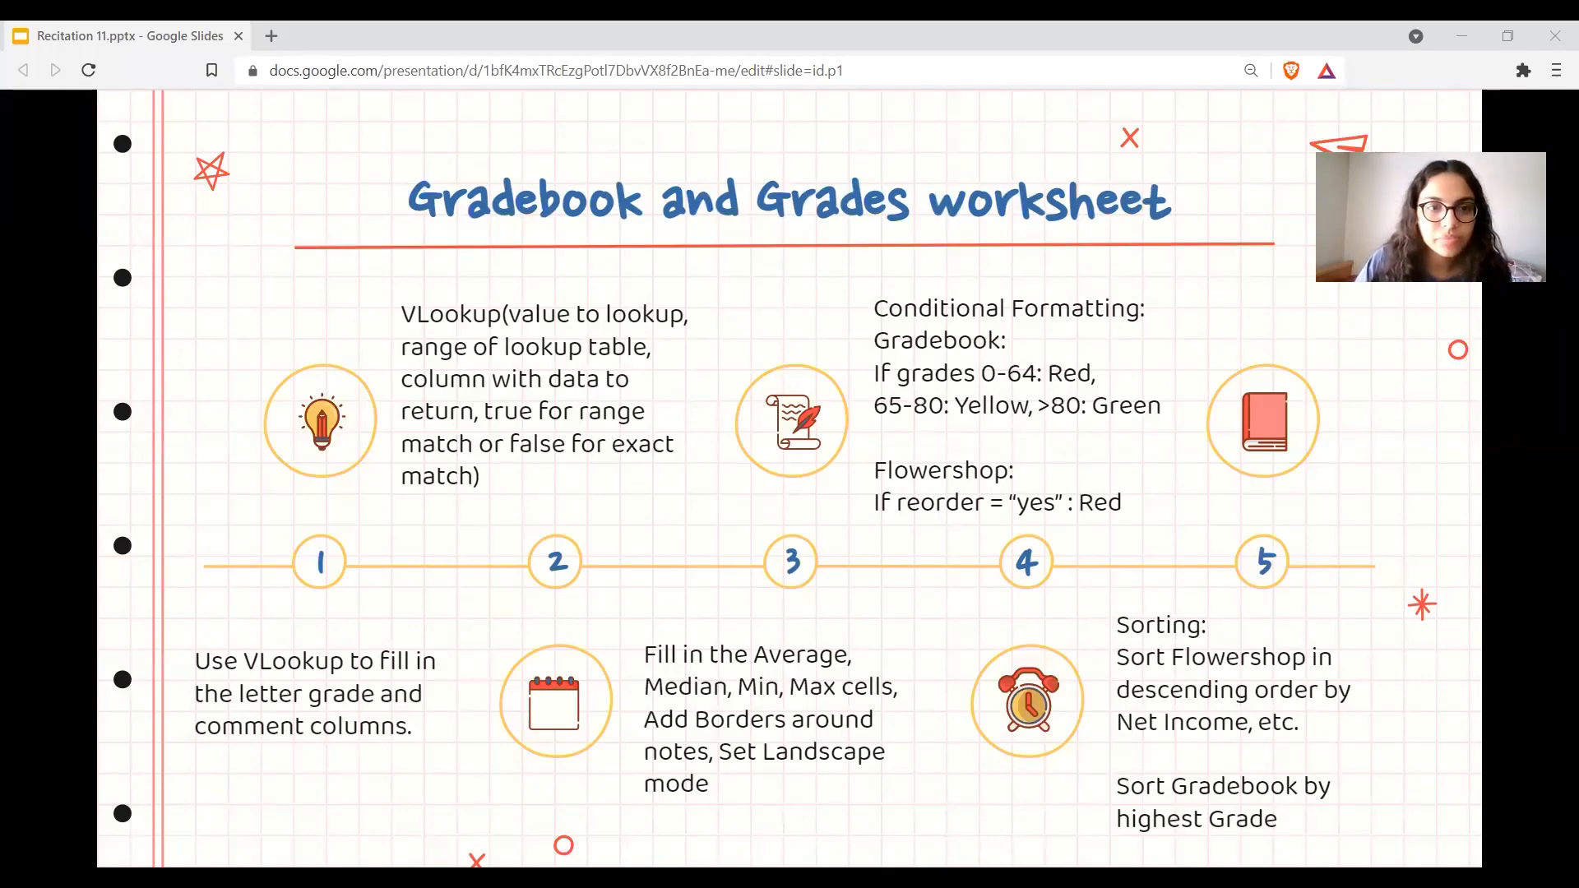
key(alt+Tab)
Return to the Gradebook sheet and remove everything after Grades from the table array in the C2 formula
click(261, 832)
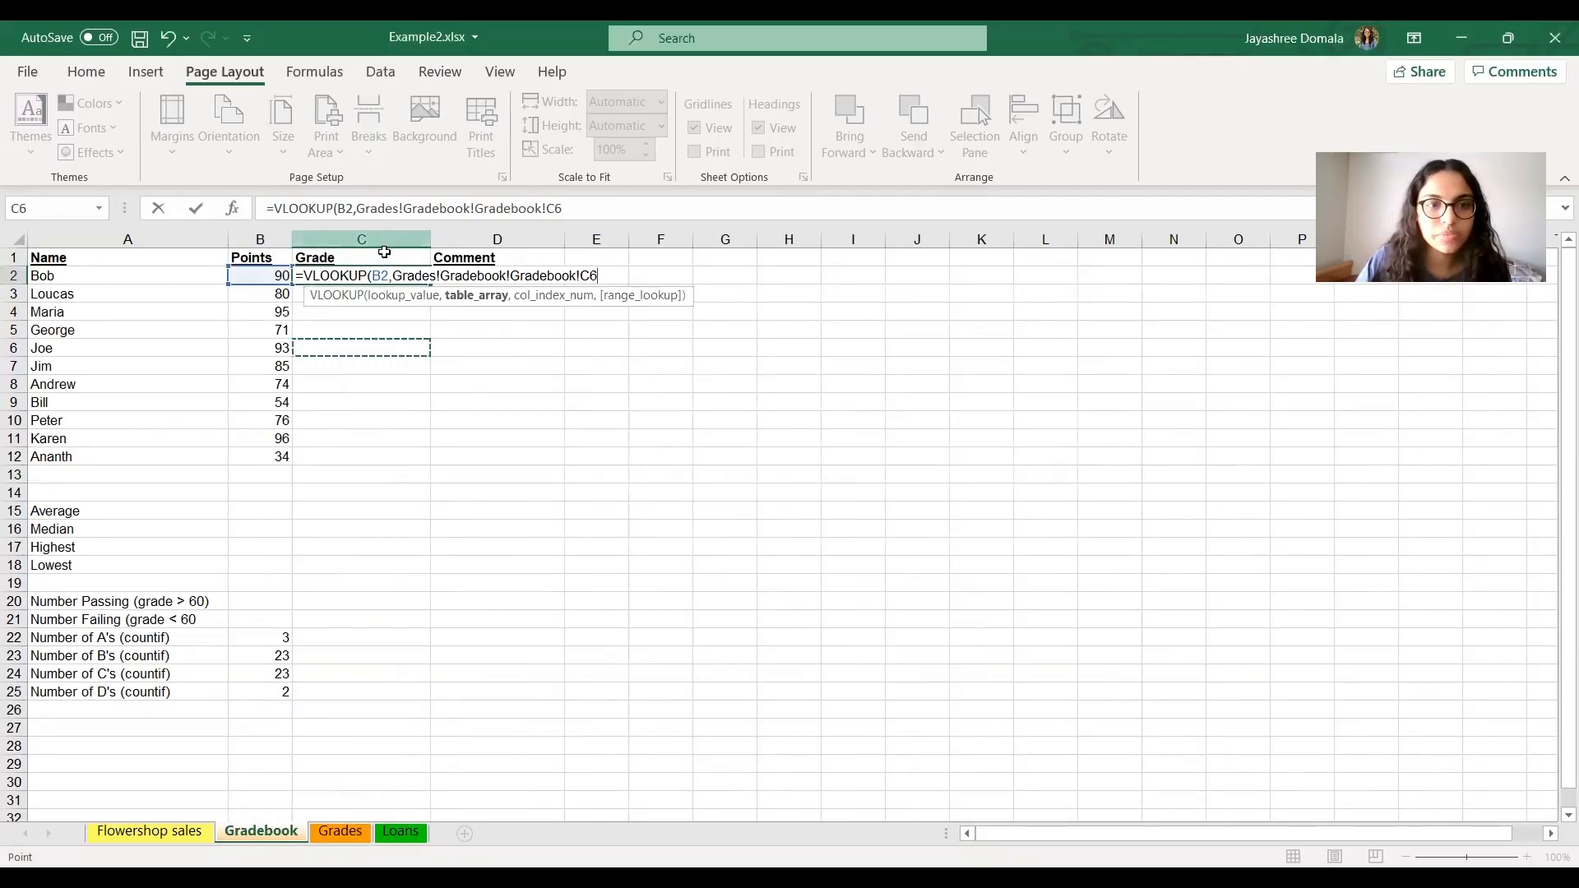
double_click(496, 277)
key(ctrl+z)
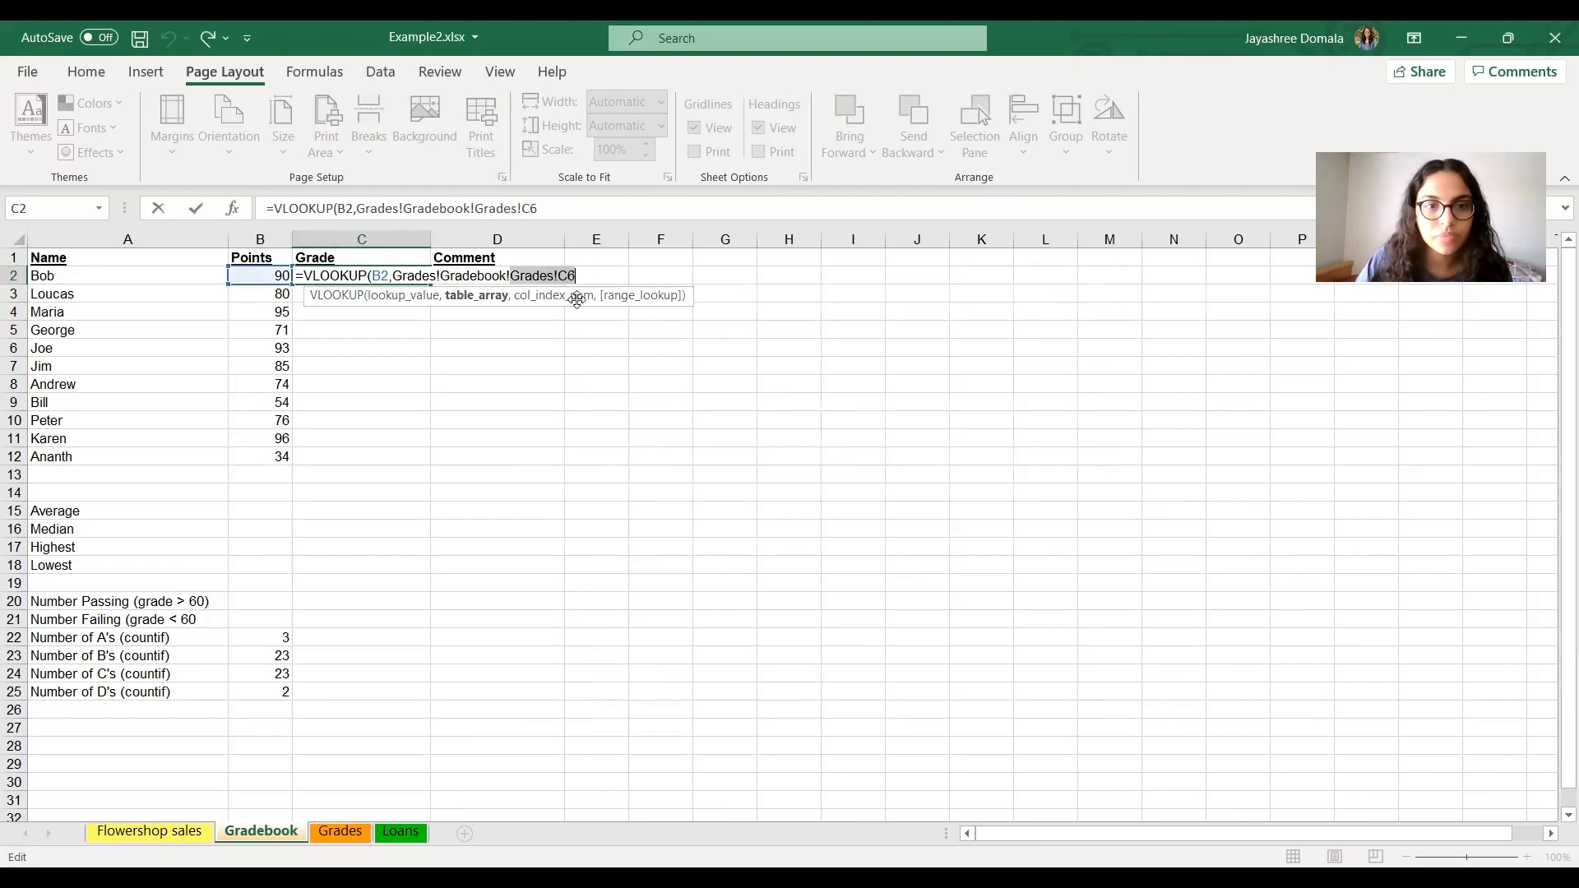
key(ctrl+z)
key(ctrl+z)
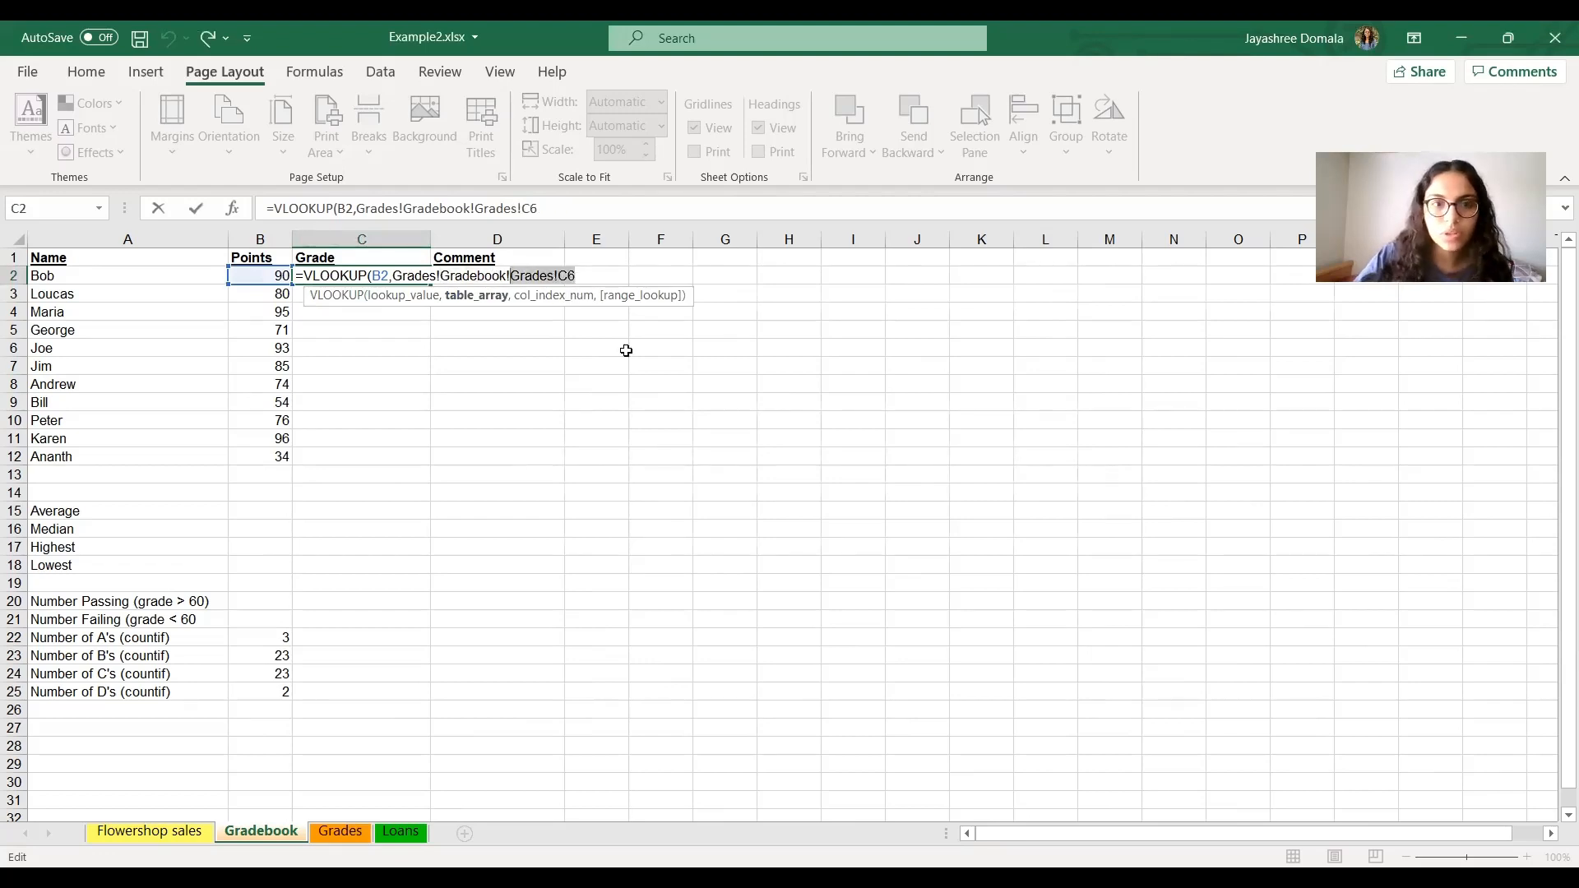
key(BackSpace)
key(BackSpace)
key(BackSpace)
key(BackSpace)
key(BackSpace)
key(BackSpace)
key(BackSpace)
key(BackSpace)
key(BackSpace)
key(BackSpace)
key(BackSpace)
key(BackSpace)
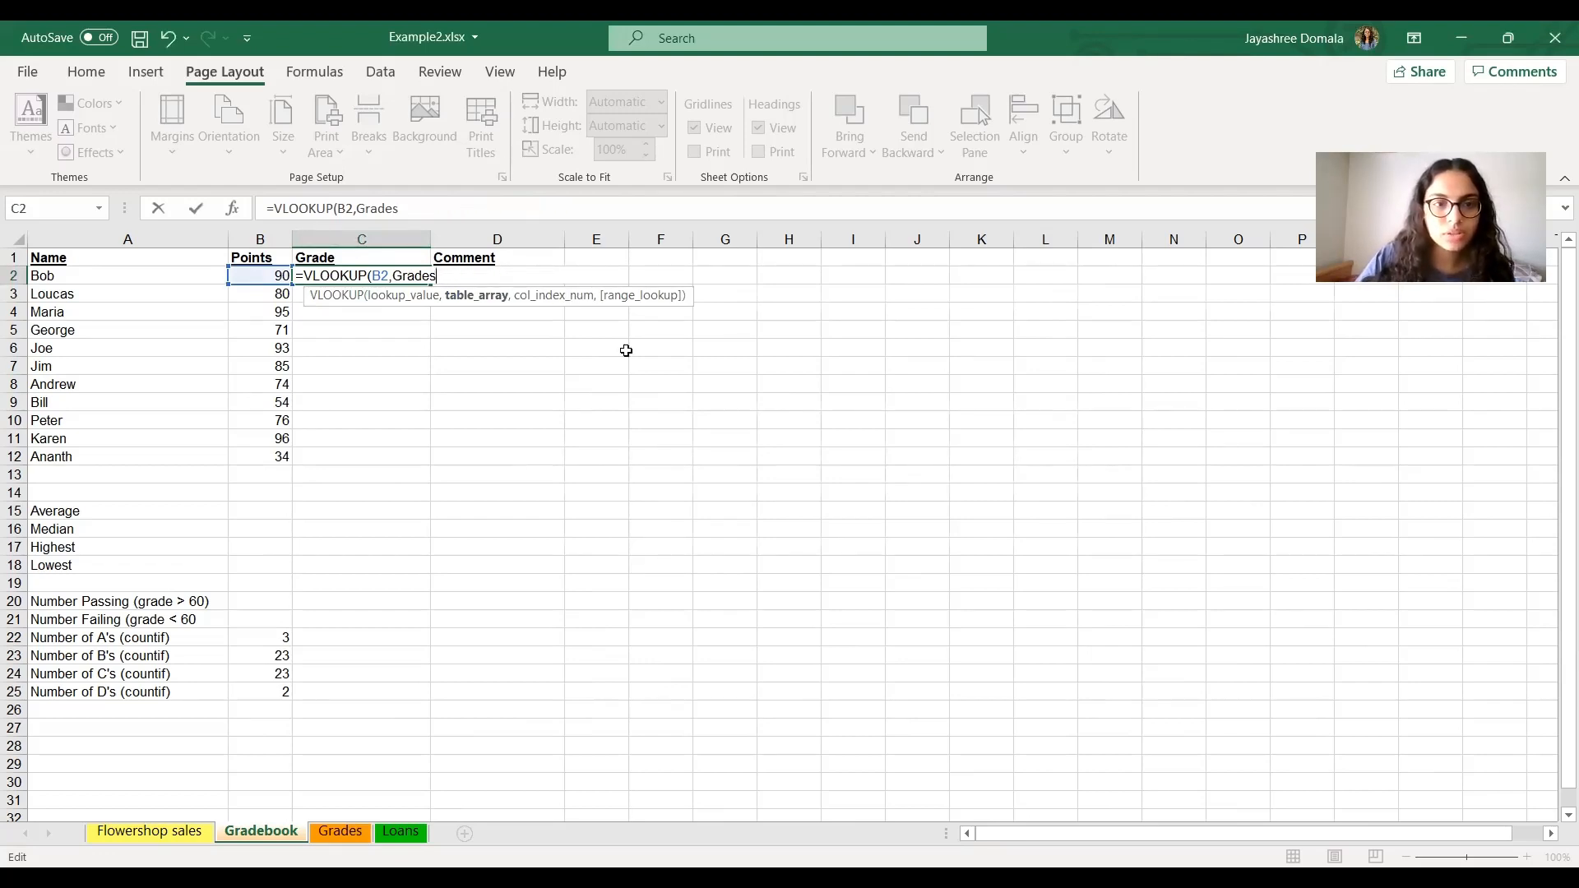
Complete the table array of the C2 formula as the absolute range Grades!$A$4:$B$8
text(!$)
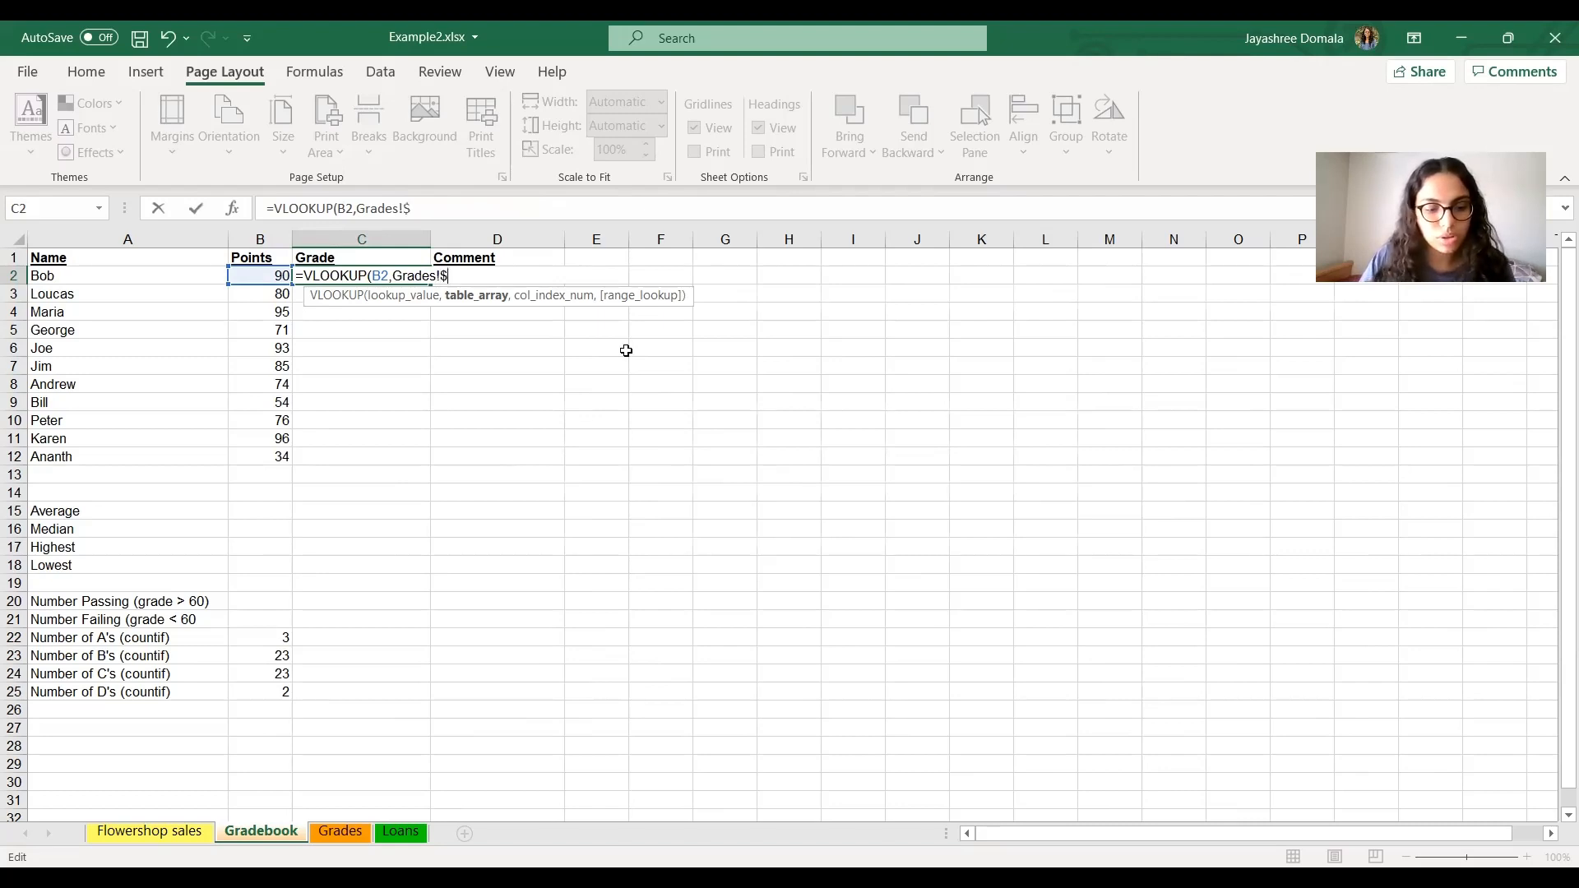
text(A$4:)
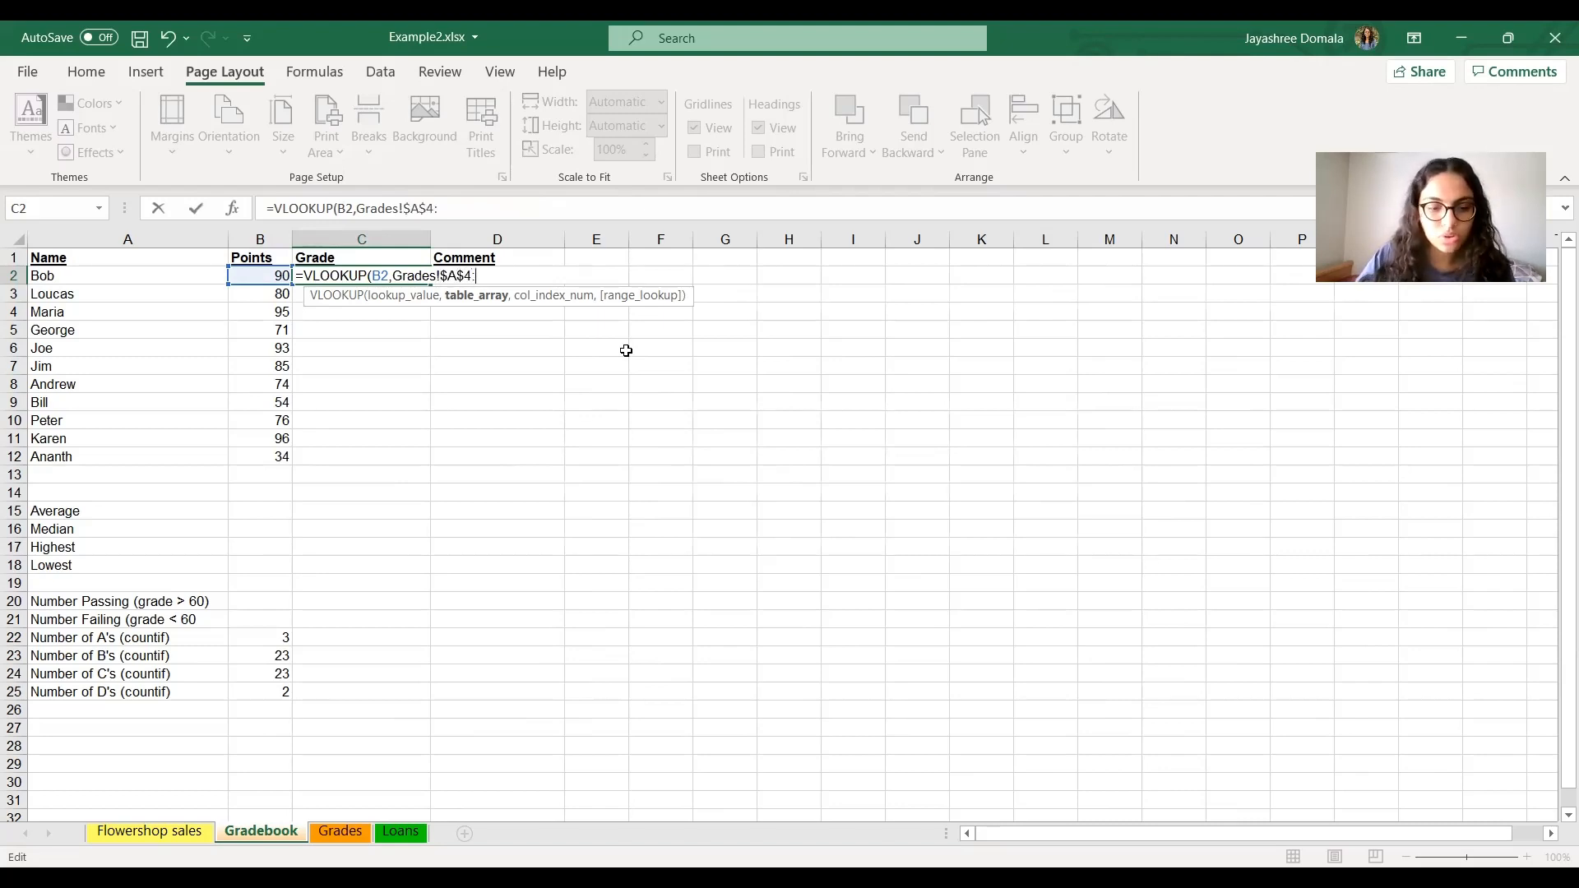
text($)
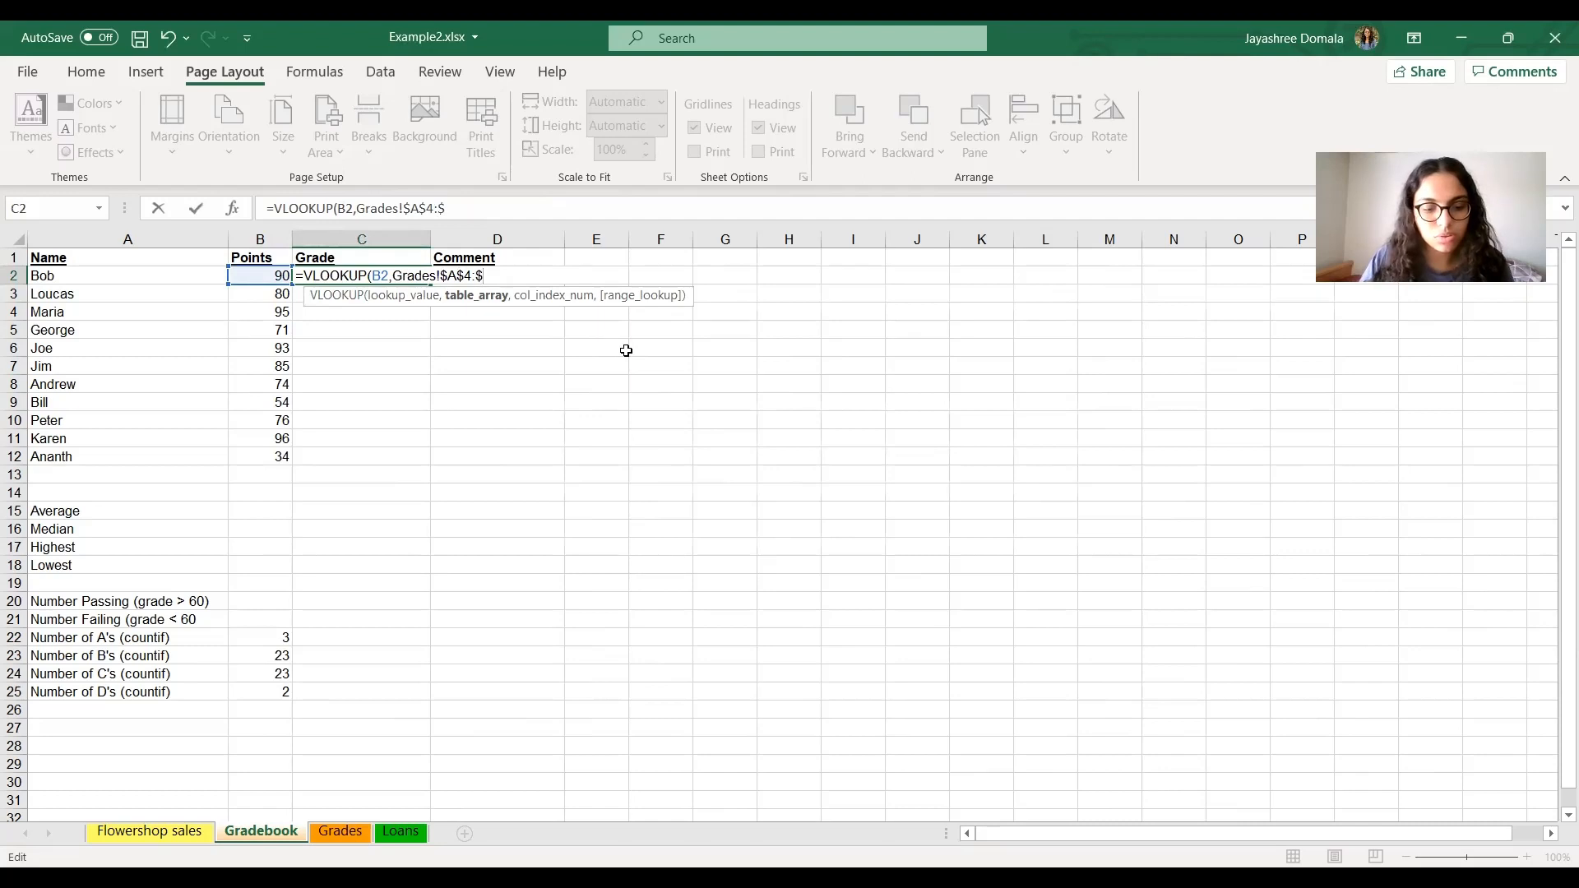
text(B$8)
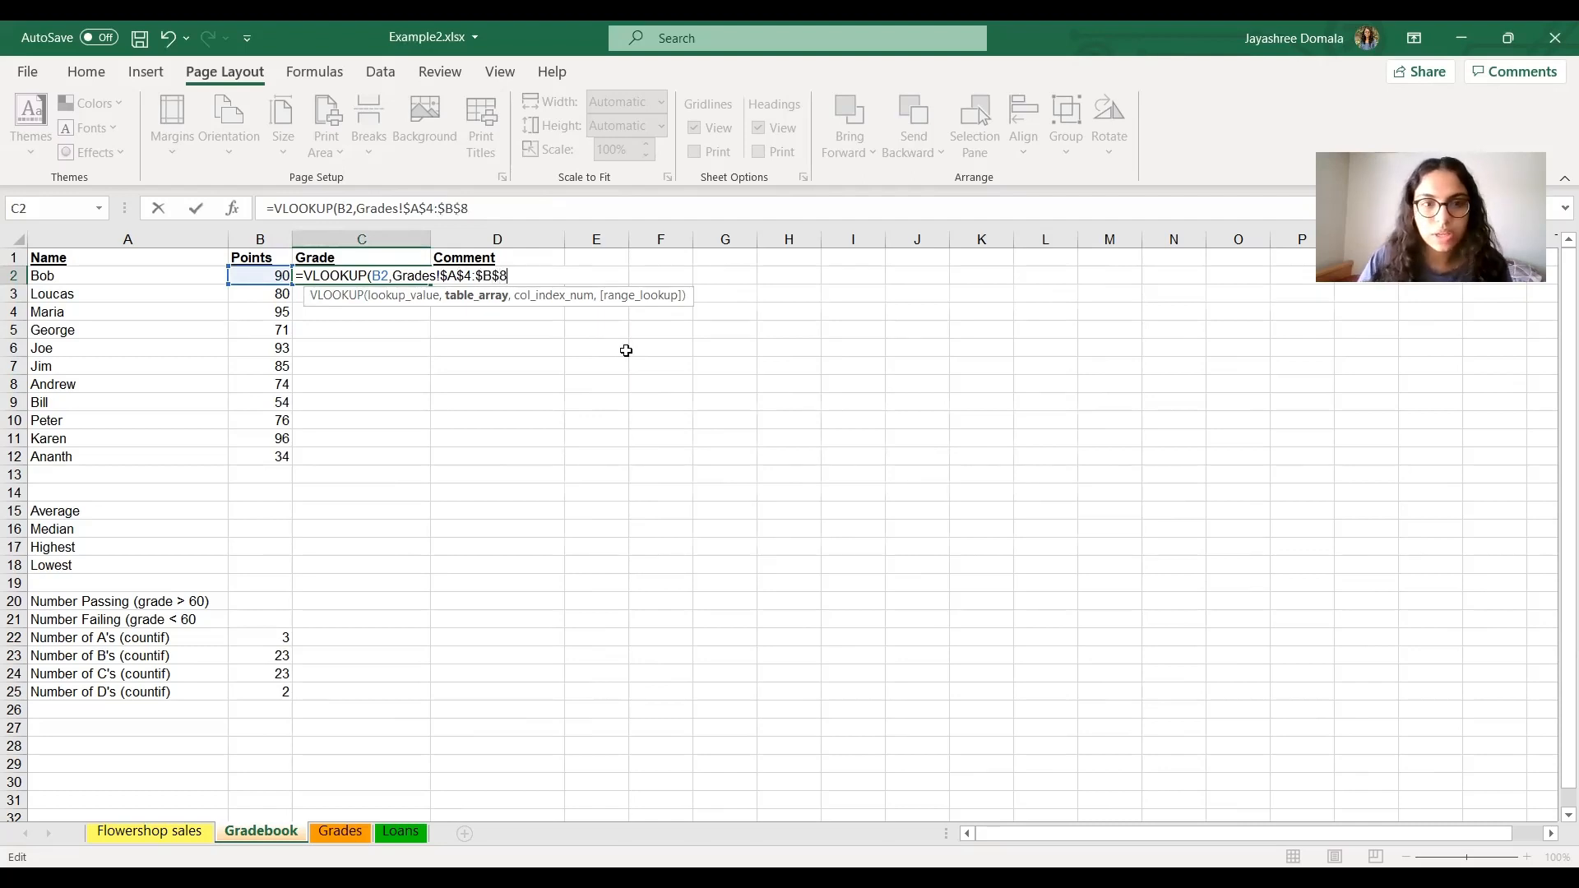
text(,)
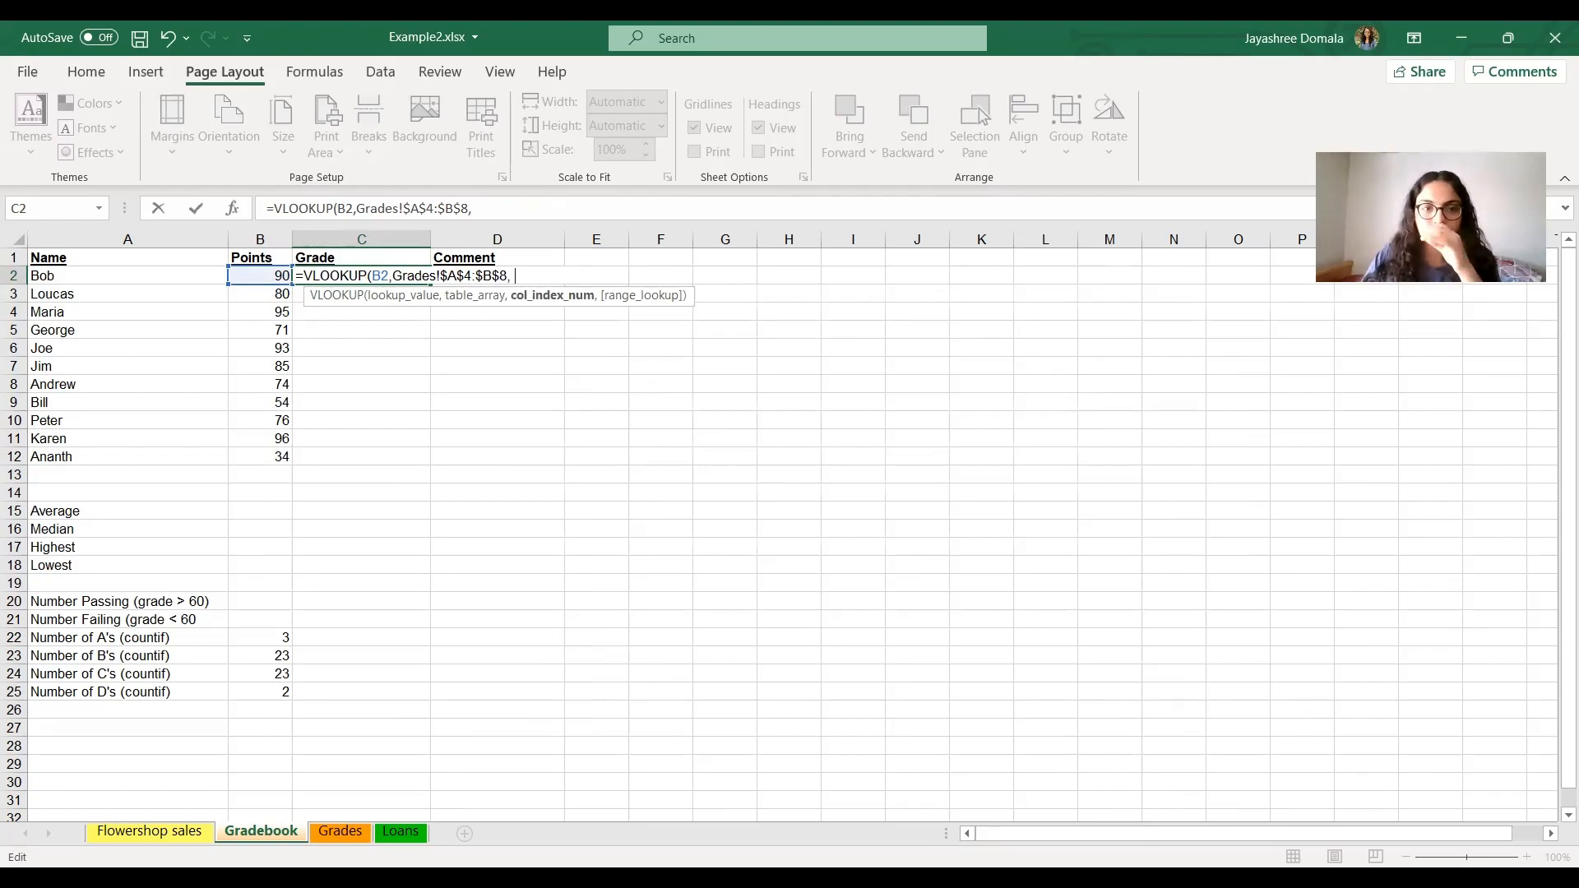
Finish the VLOOKUP in C2 with column index 2 and TRUE for approximate match, commit it, and switch to the Google Slides instructions
key(alt+Tab)
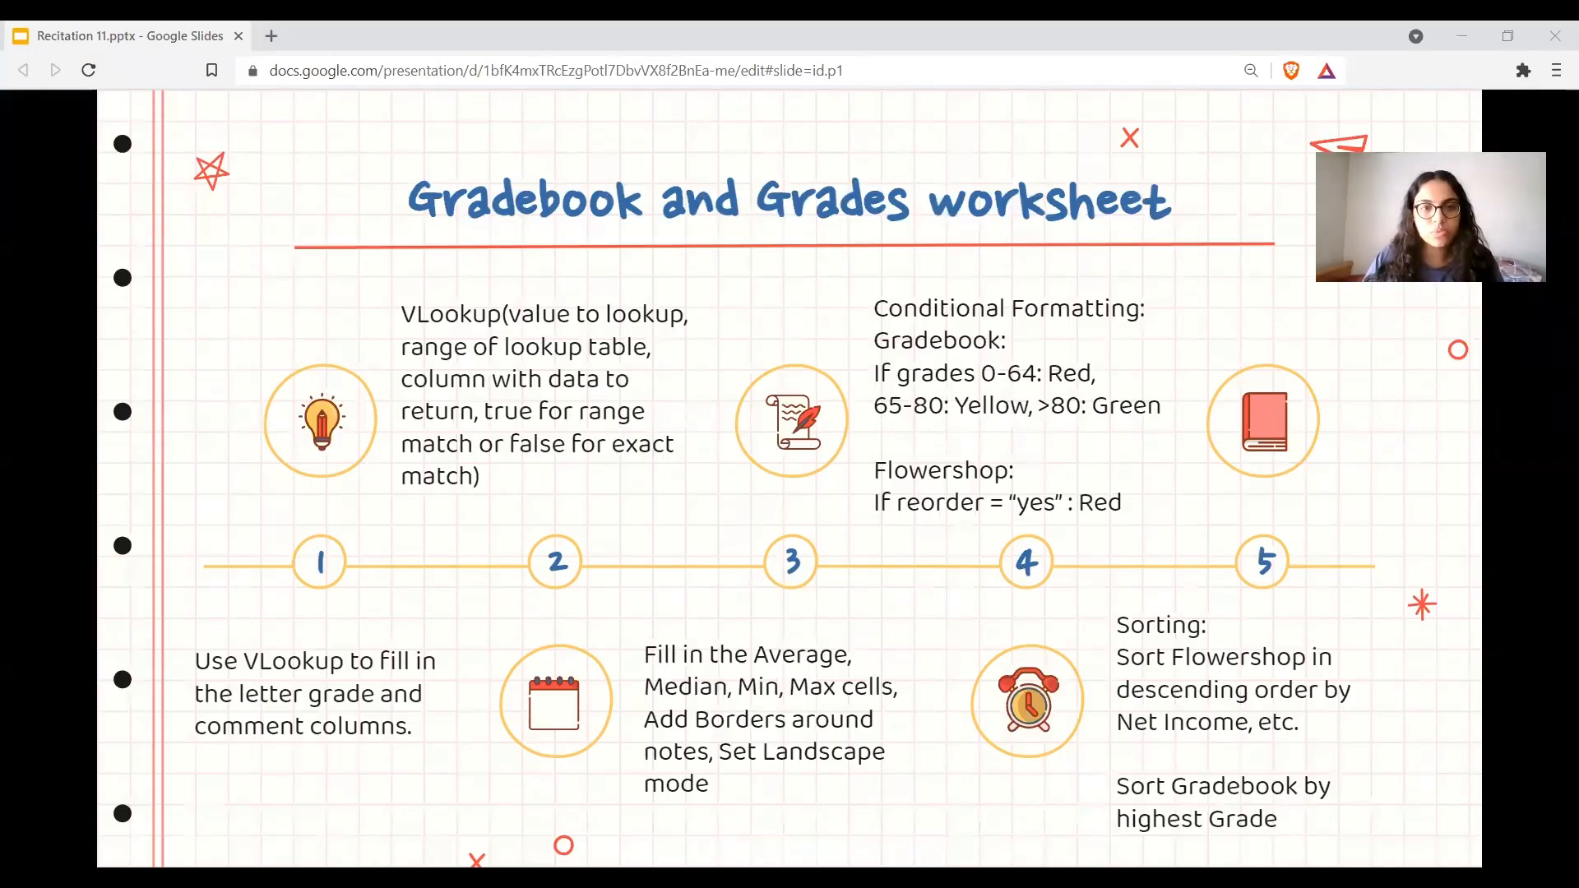
key(alt+Tab)
text(2)
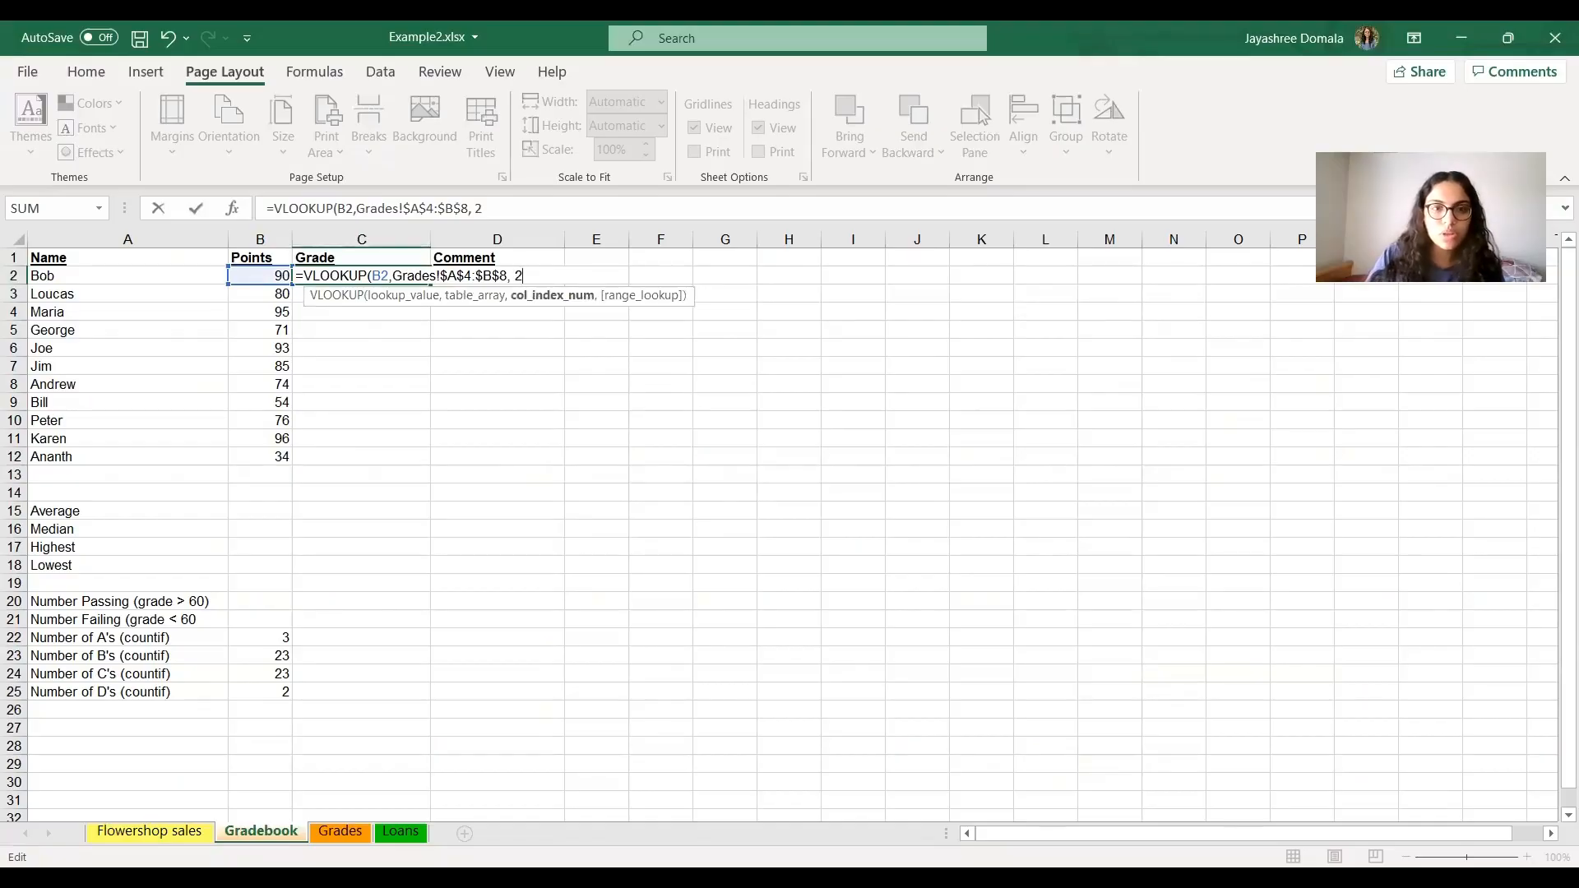
text(, )
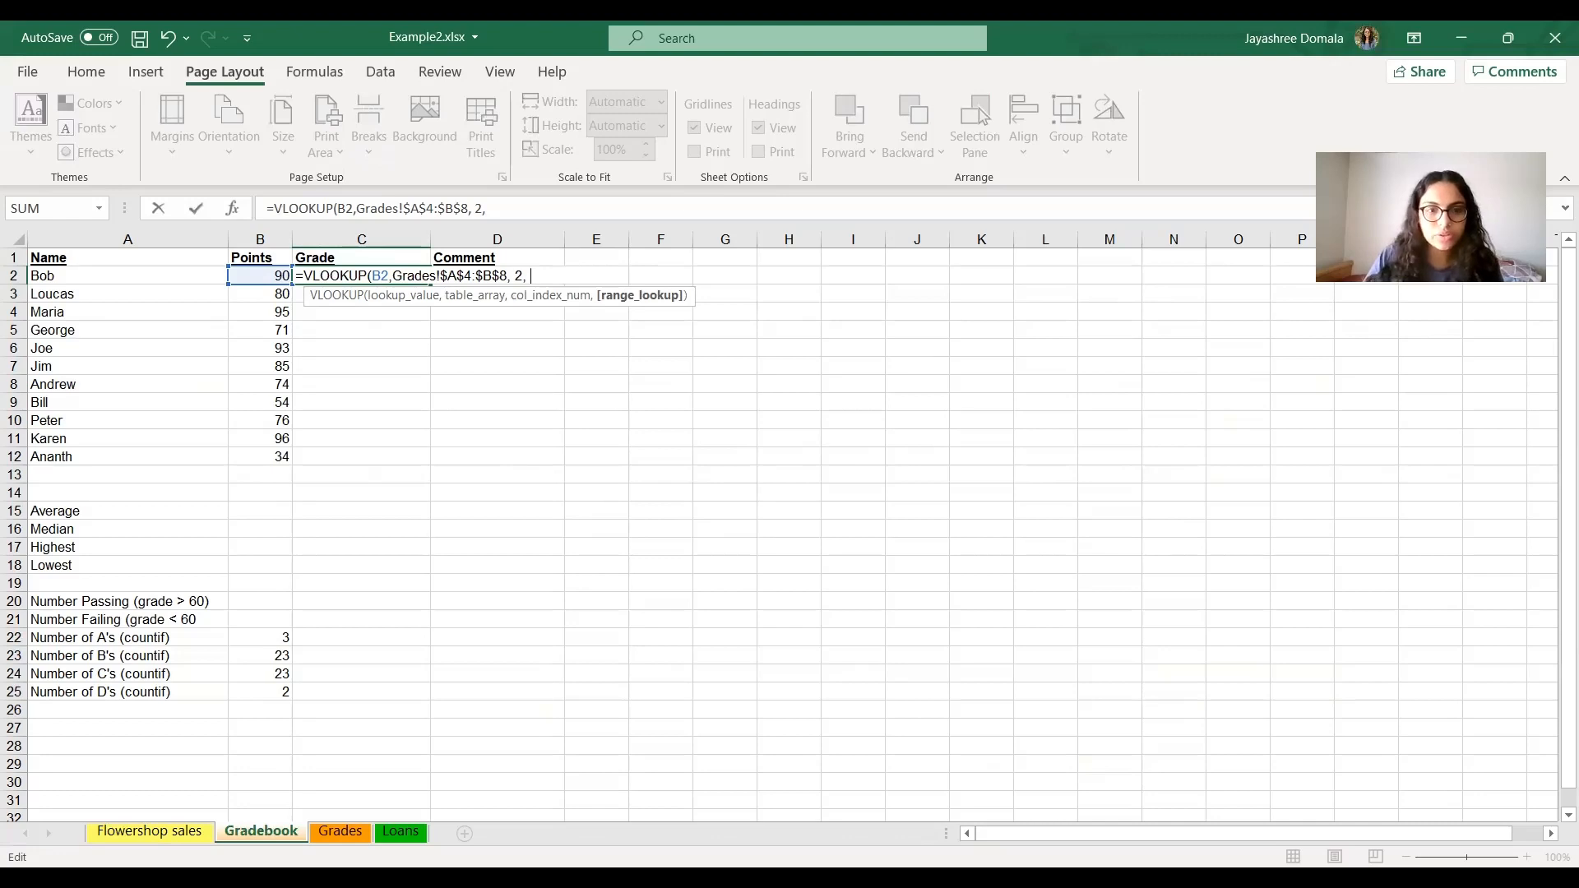
text(TRUE)
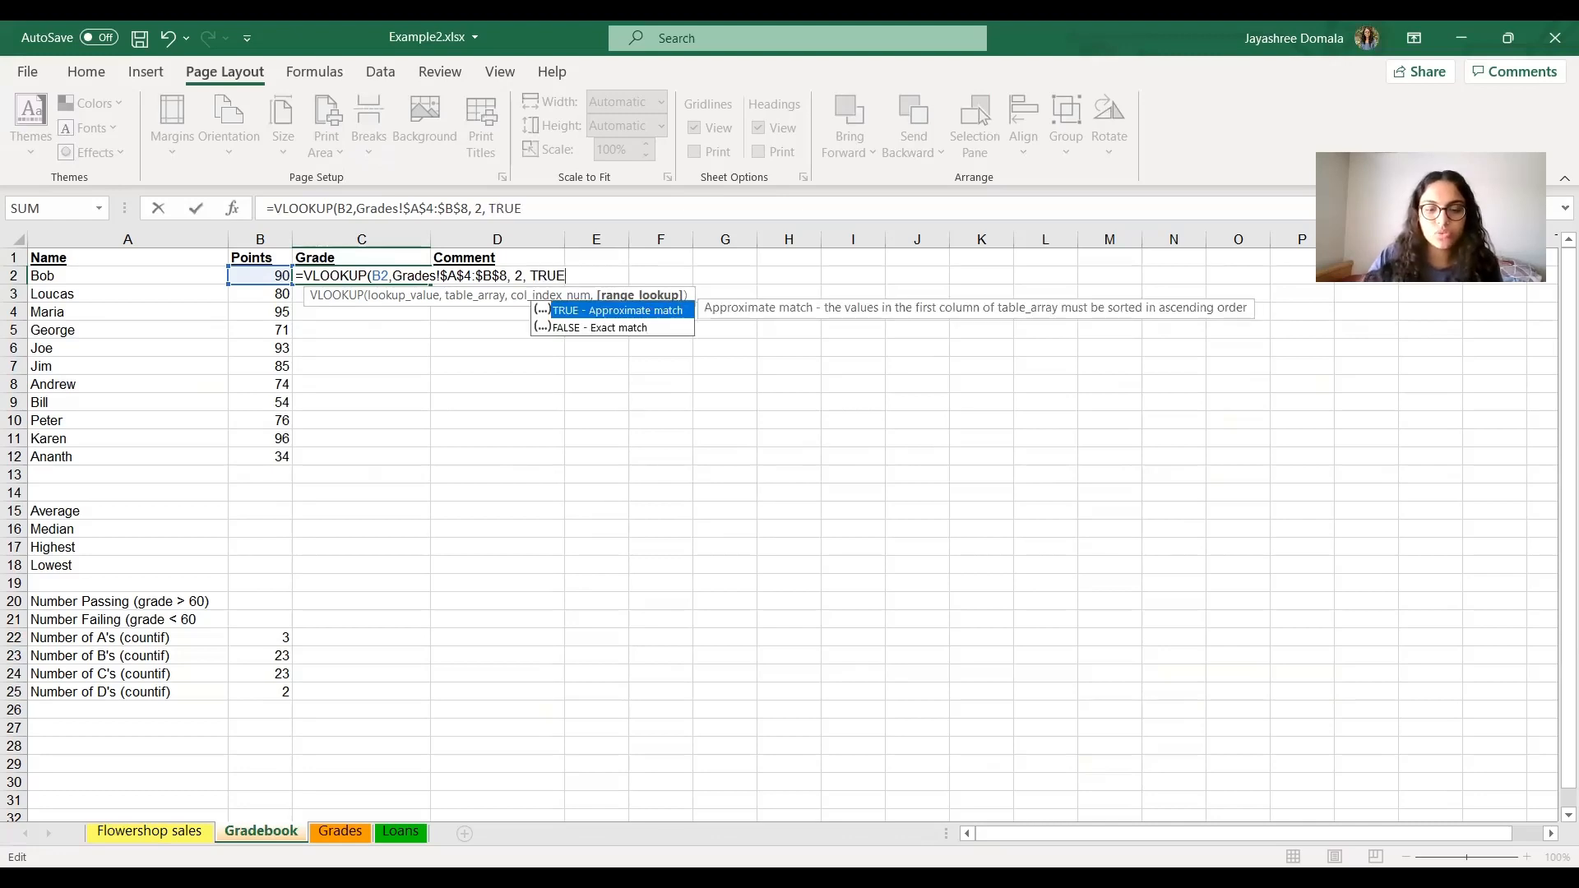
click(659, 523)
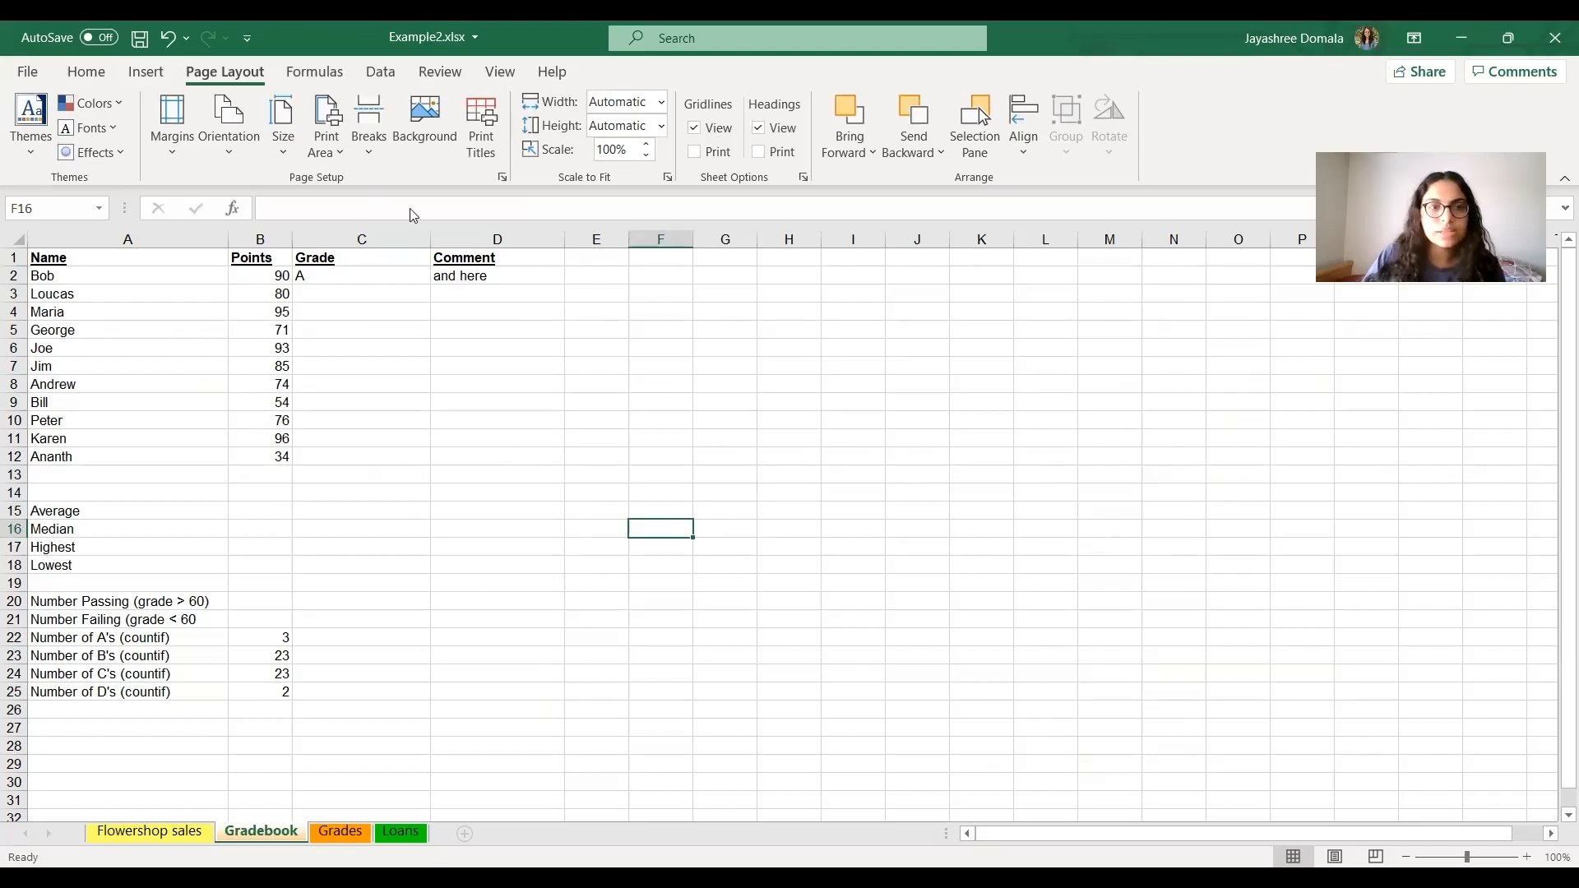
key(alt+Tab)
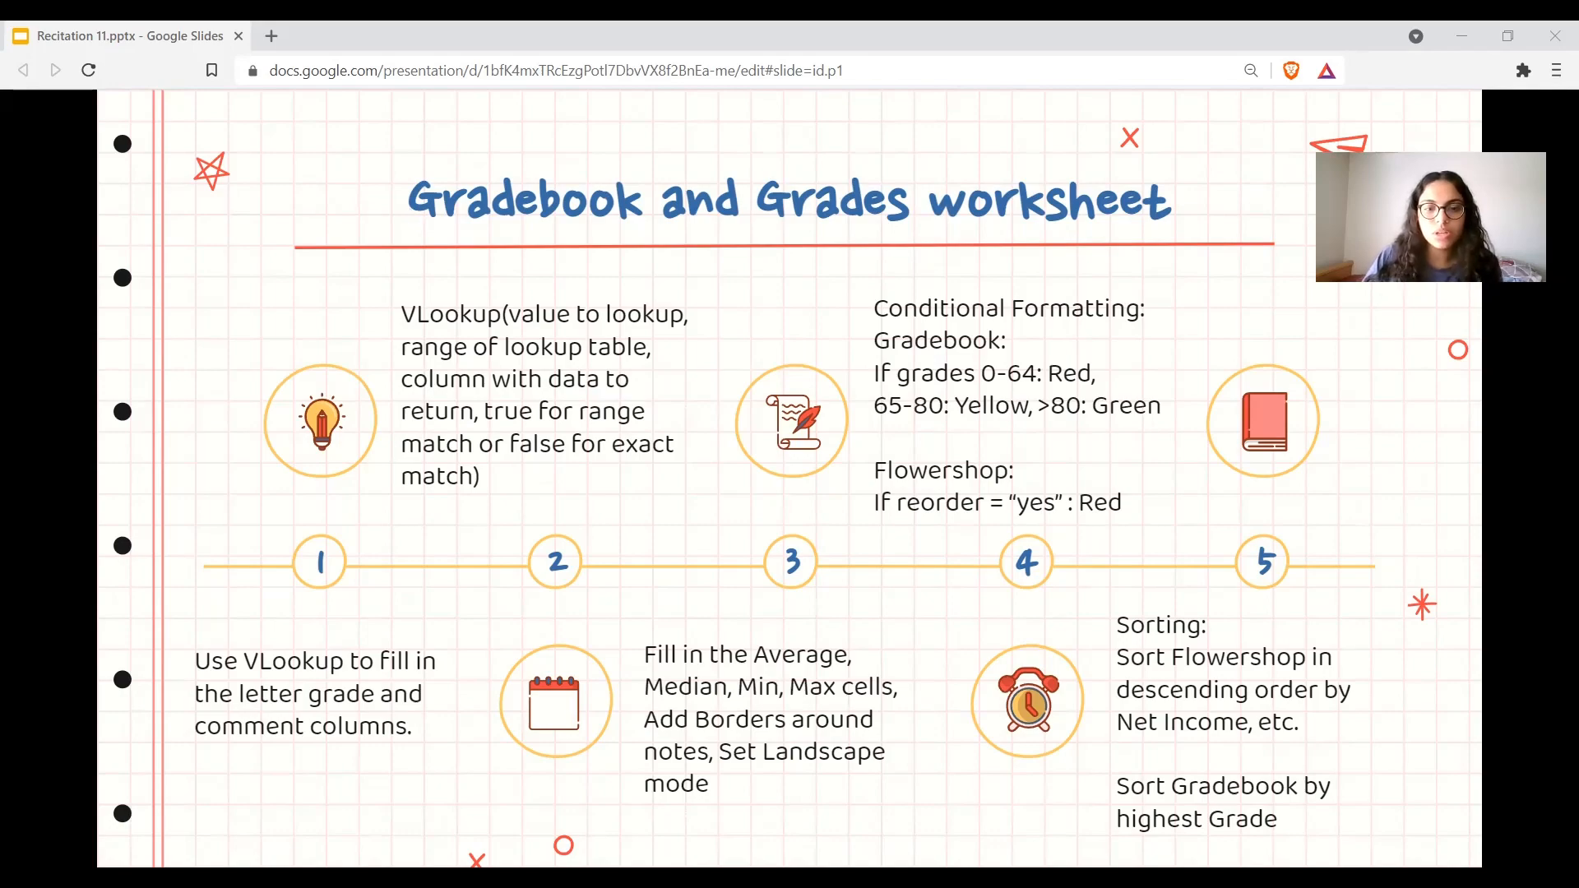
Switch back to Excel and fill the C2 grade formula down the Grade column through C12
key(alt+Tab)
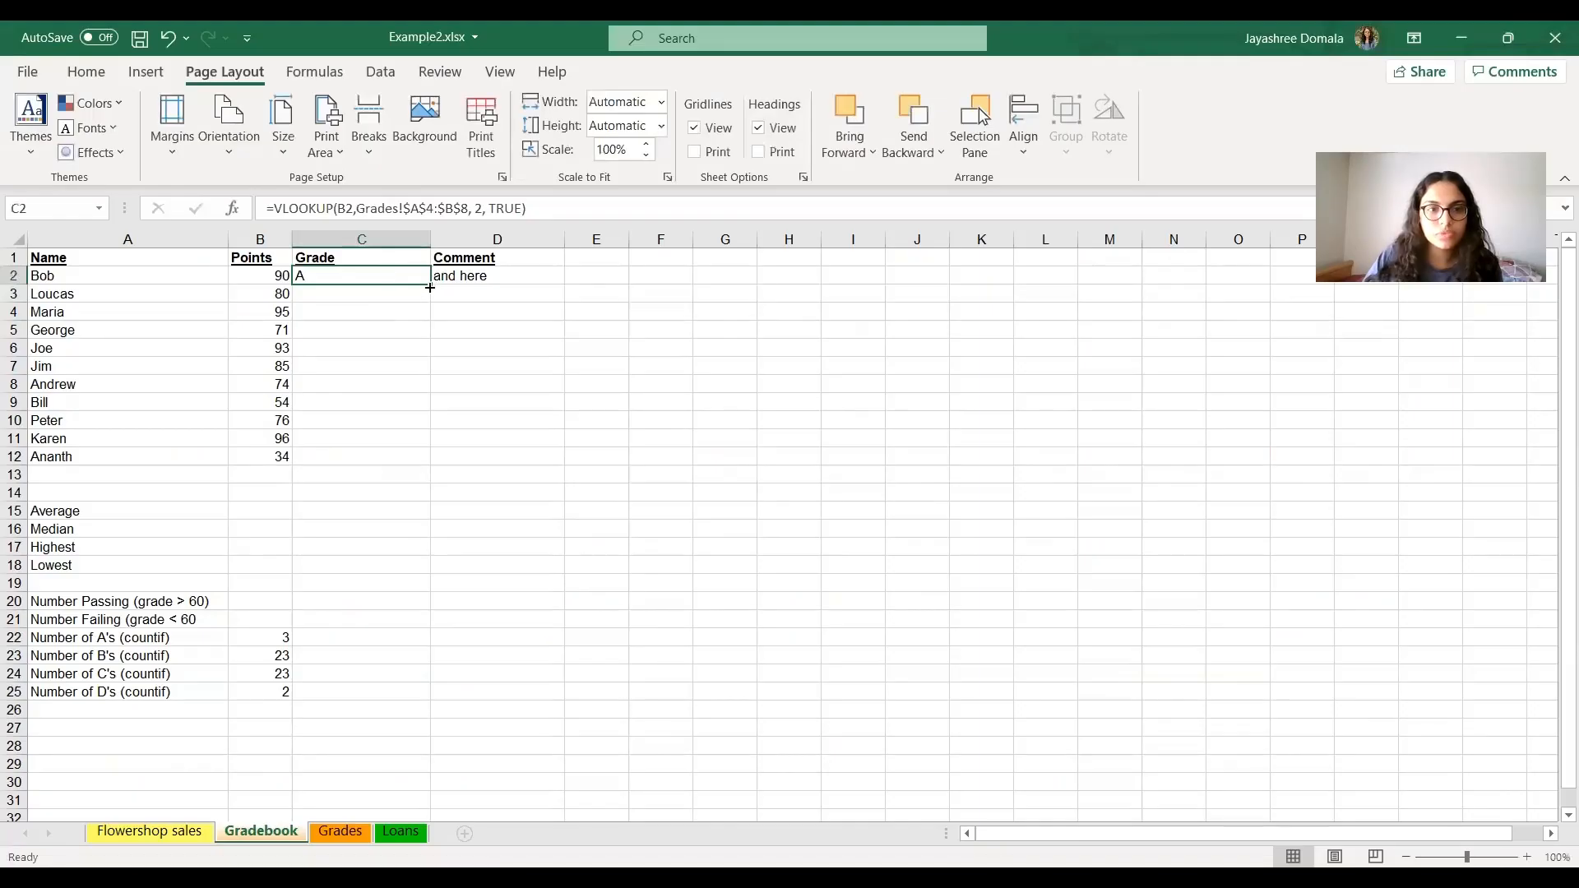
drag(430, 284, 452, 461)
click(660, 565)
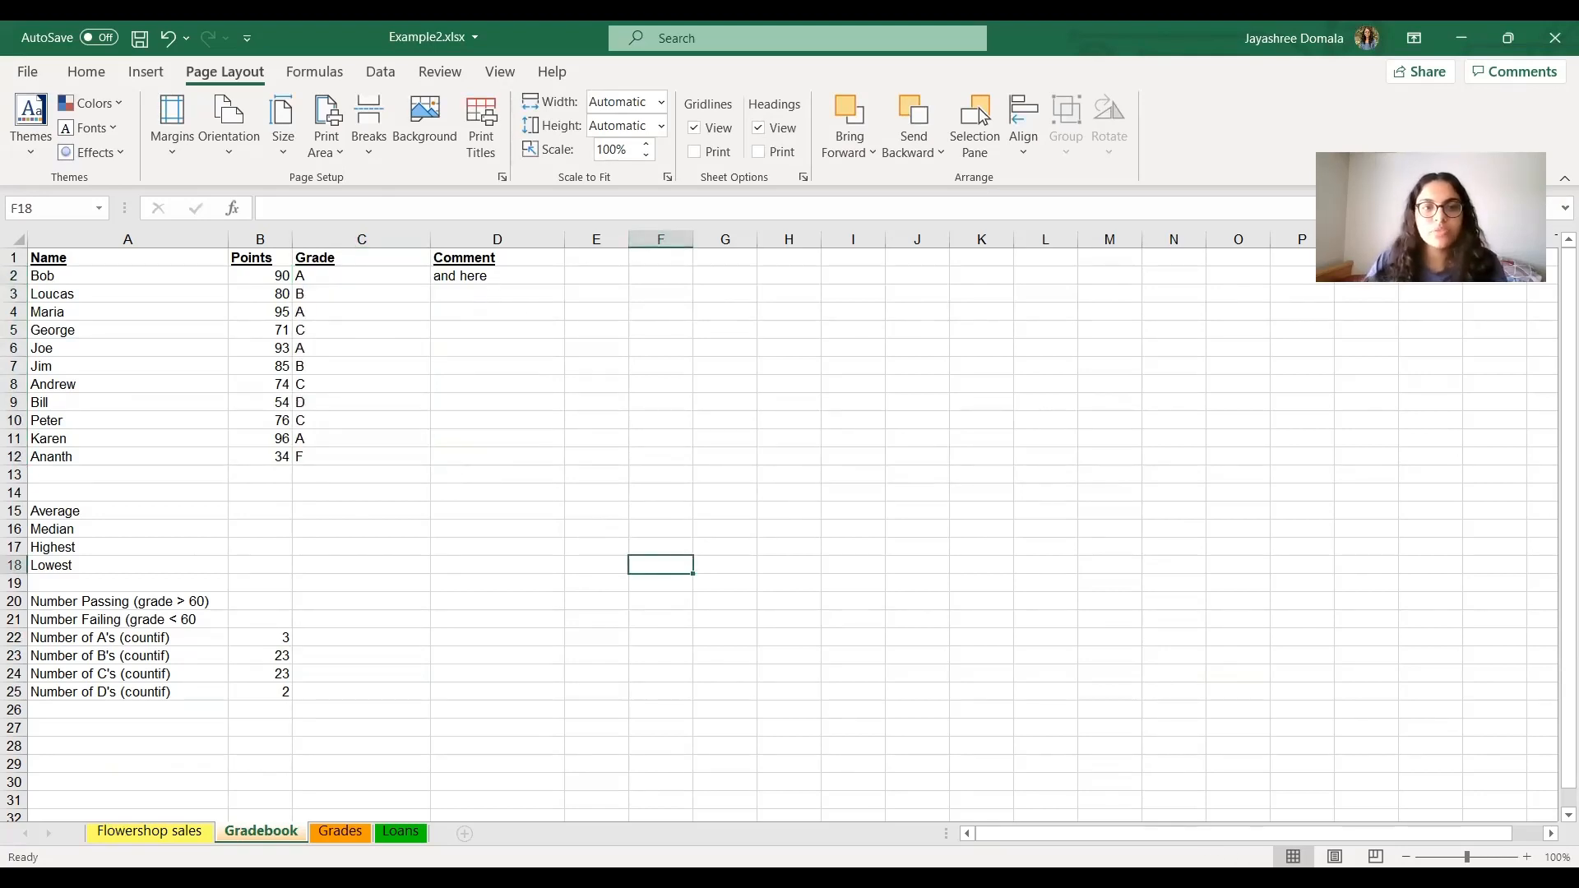
Check the Grade Comment lookup table on the Grades sheet, and replace Gradebook cell D2's text with a VLOOKUP using C2 as lookup value
key(alt+Tab)
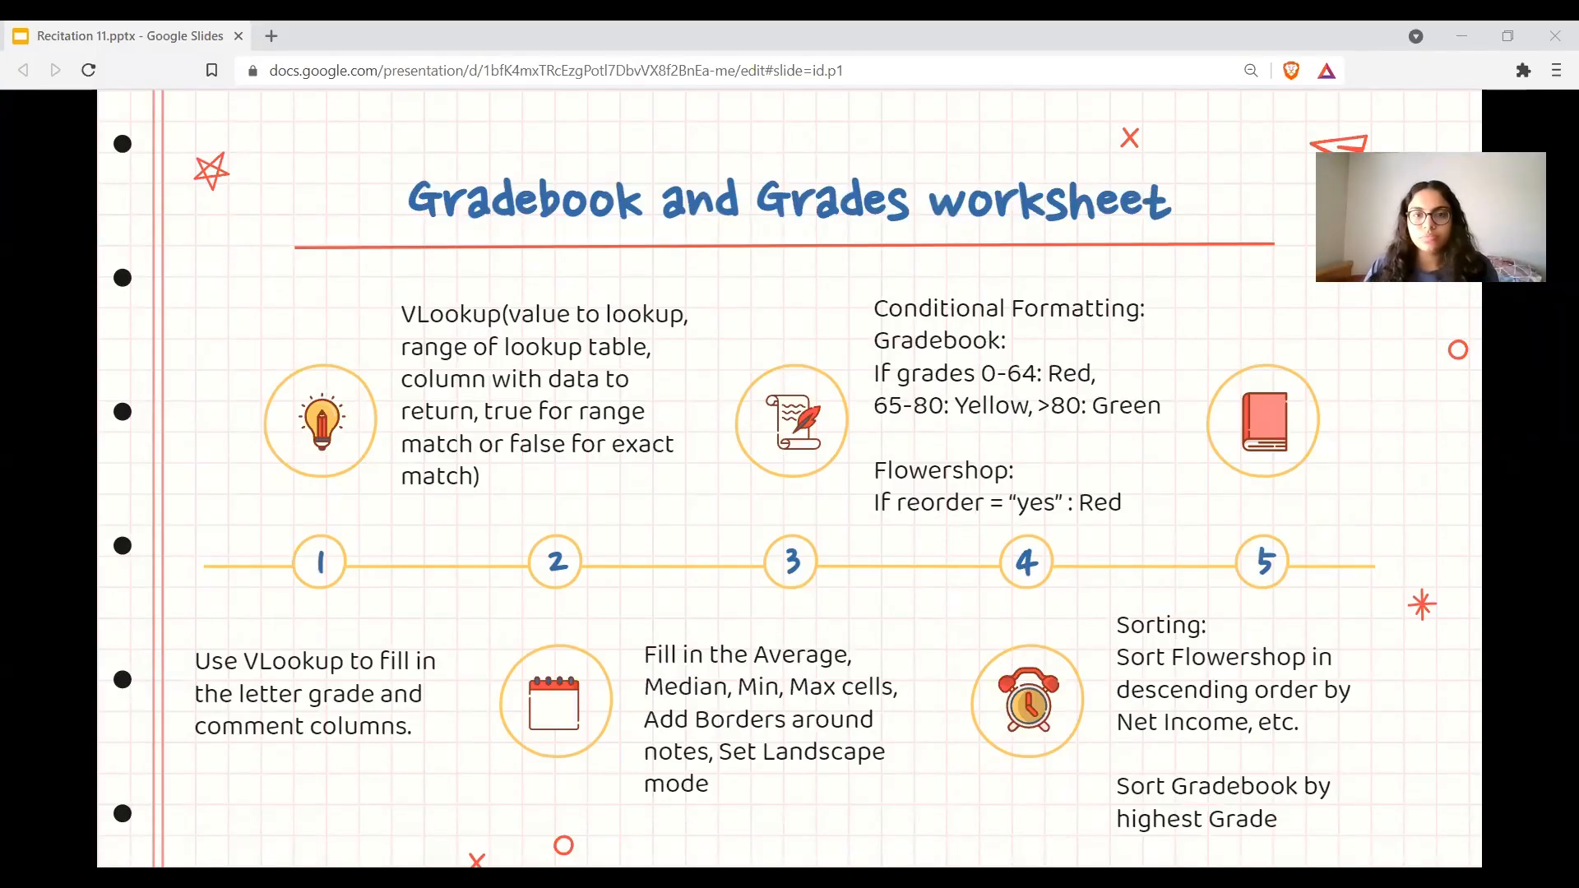
key(alt+Tab)
click(340, 831)
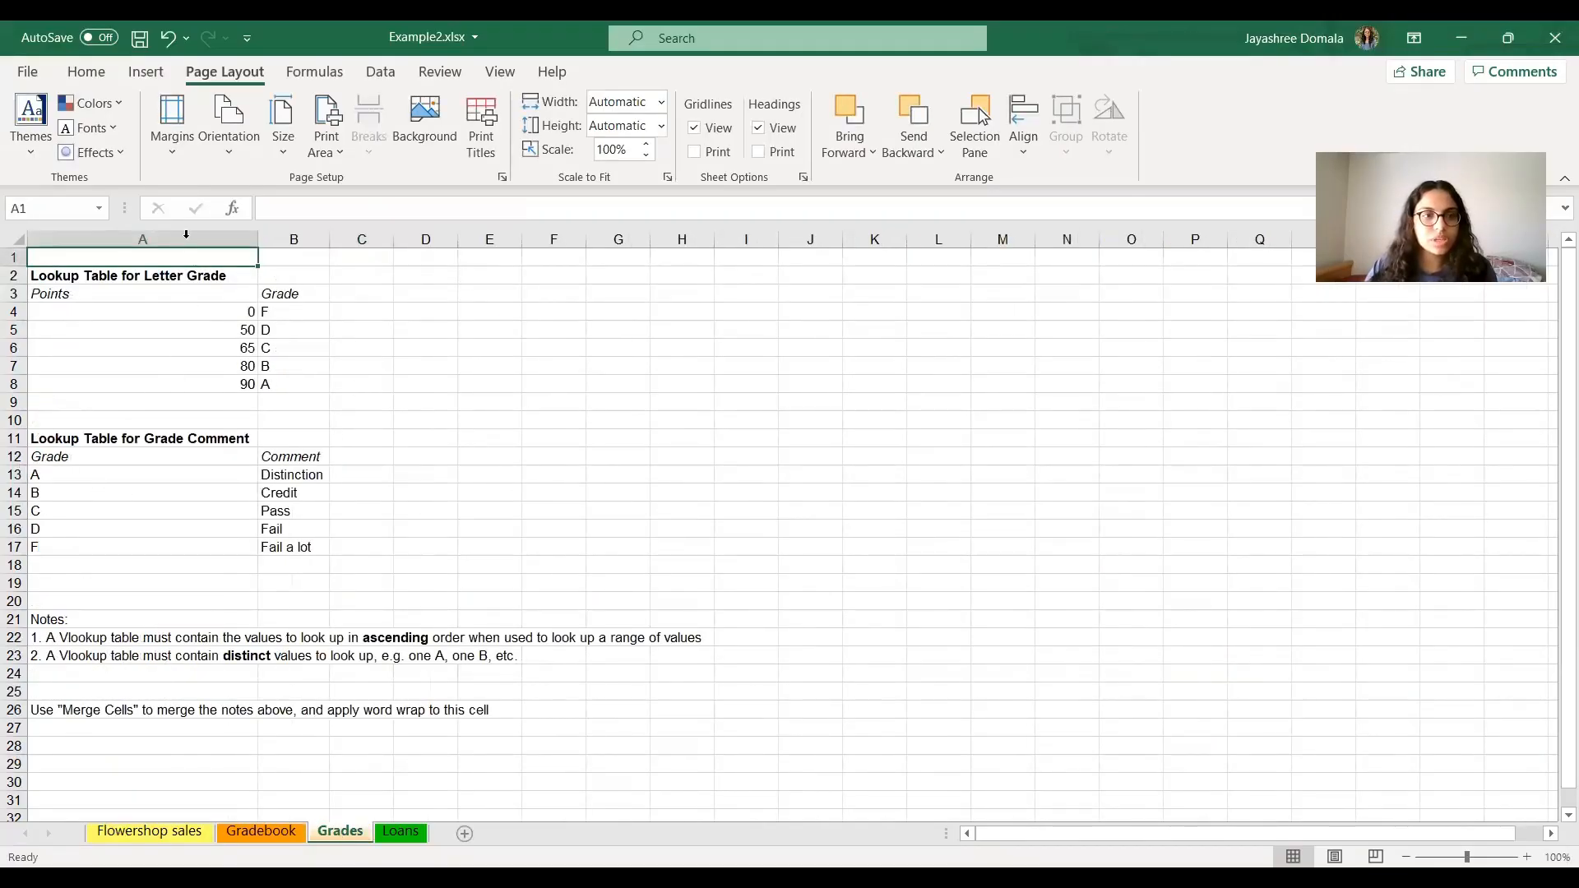
click(80, 473)
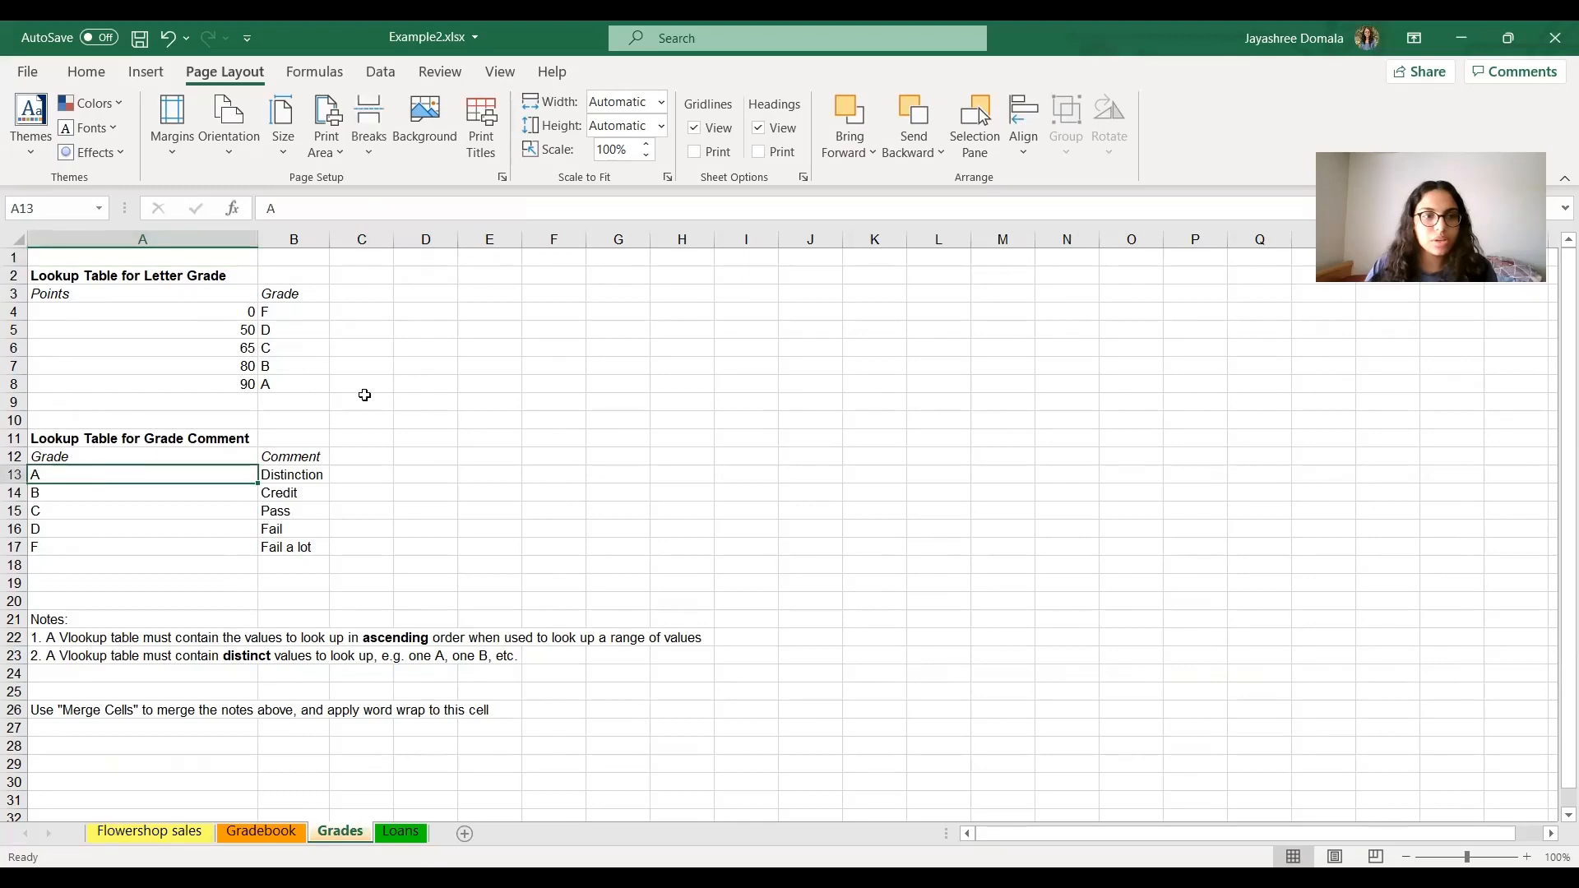
click(292, 548)
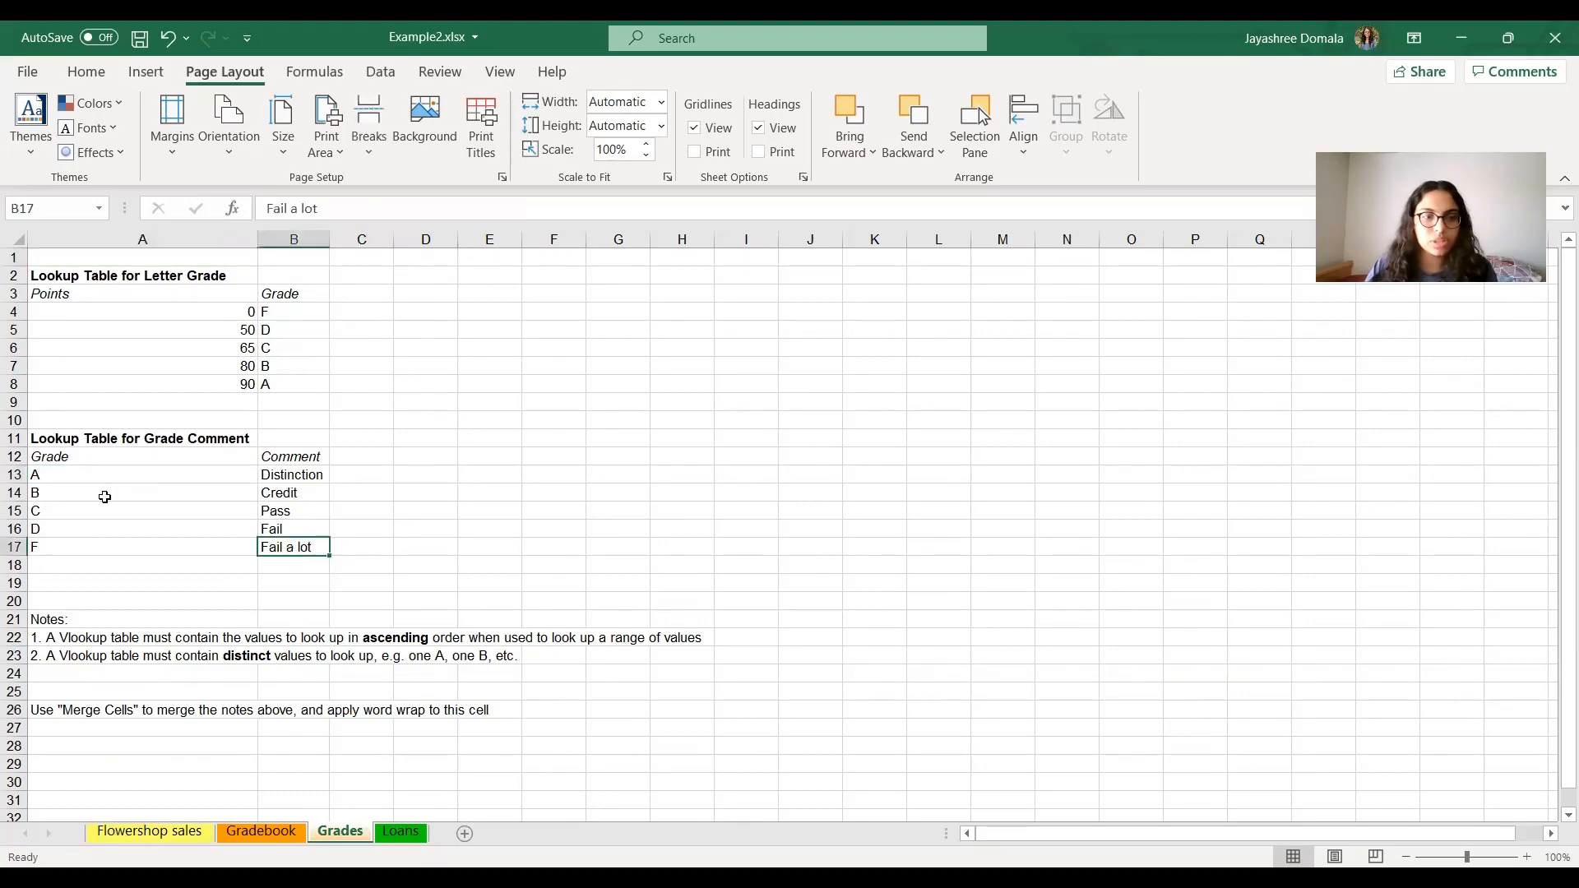
click(269, 833)
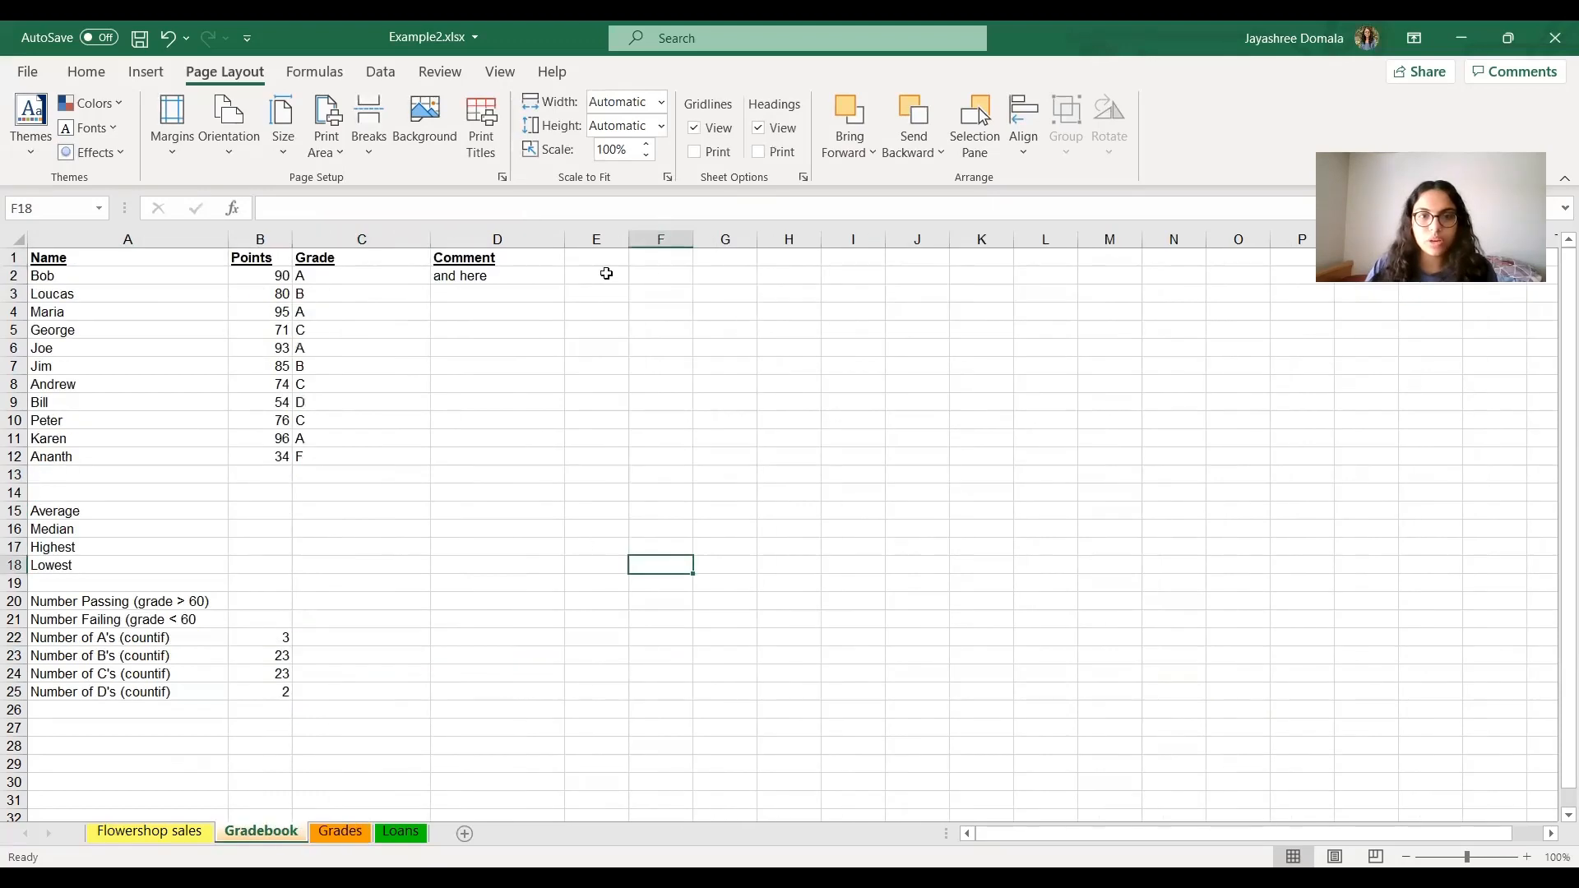
double_click(498, 277)
drag(498, 276, 418, 277)
text(=)
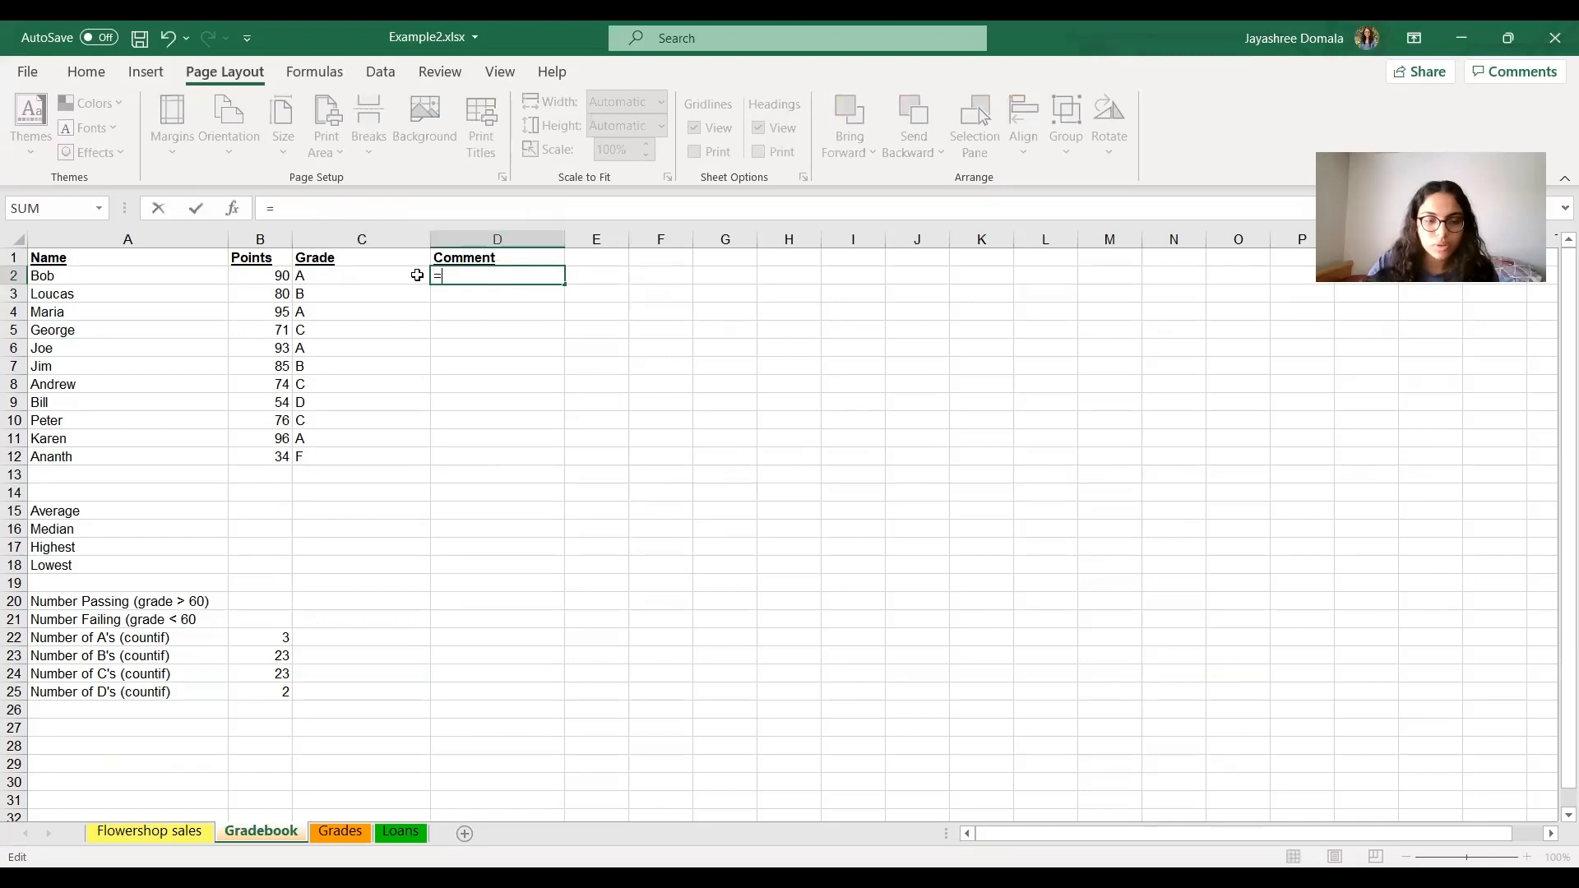
text(VLOOK)
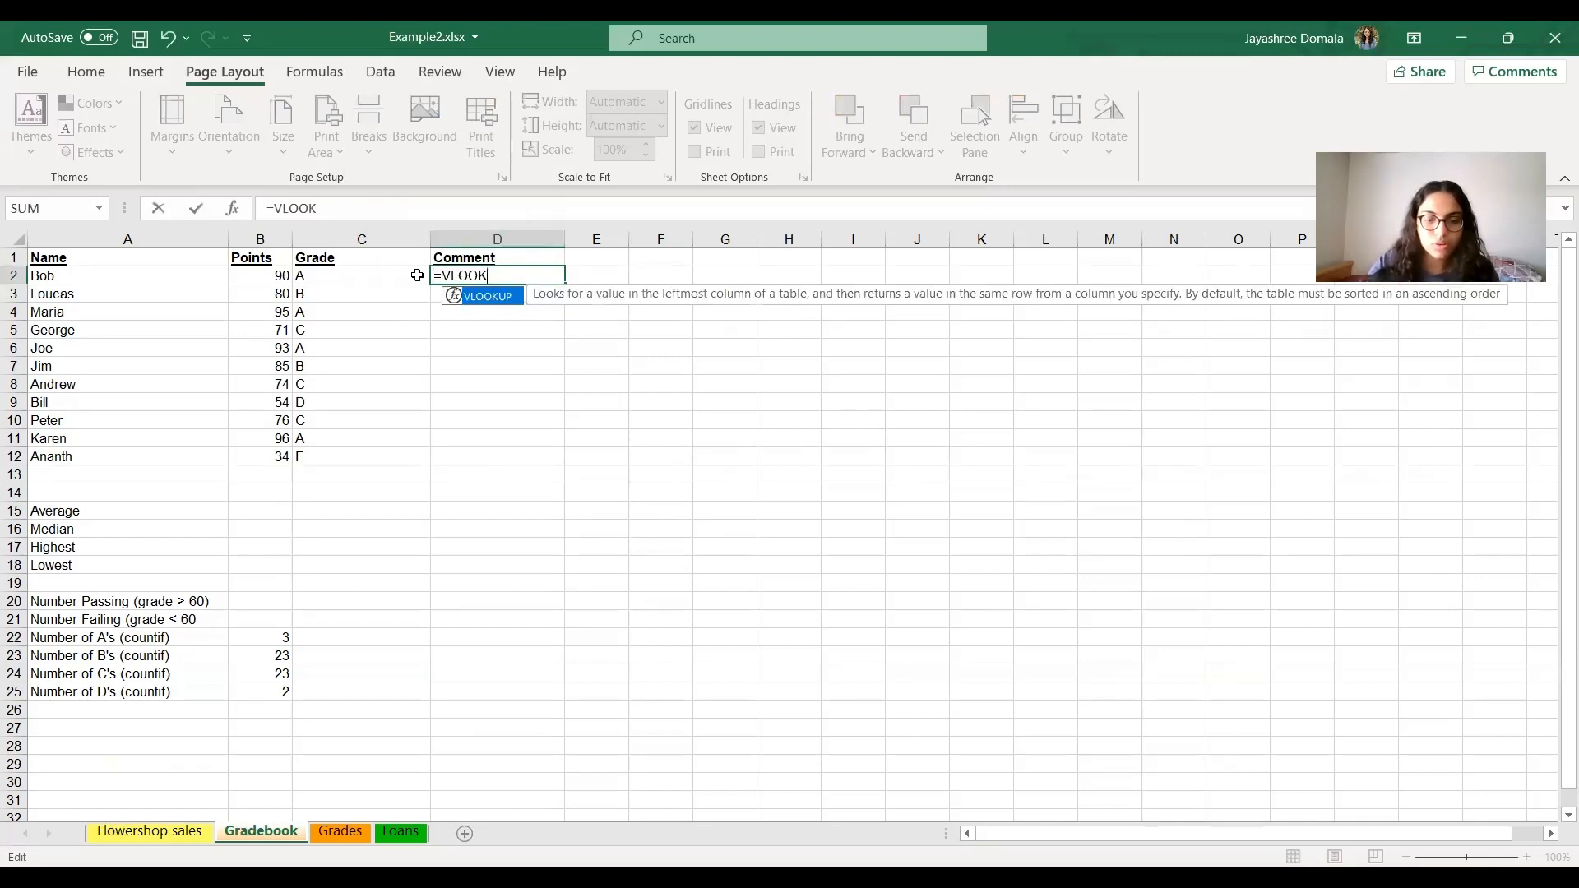
text(UP()
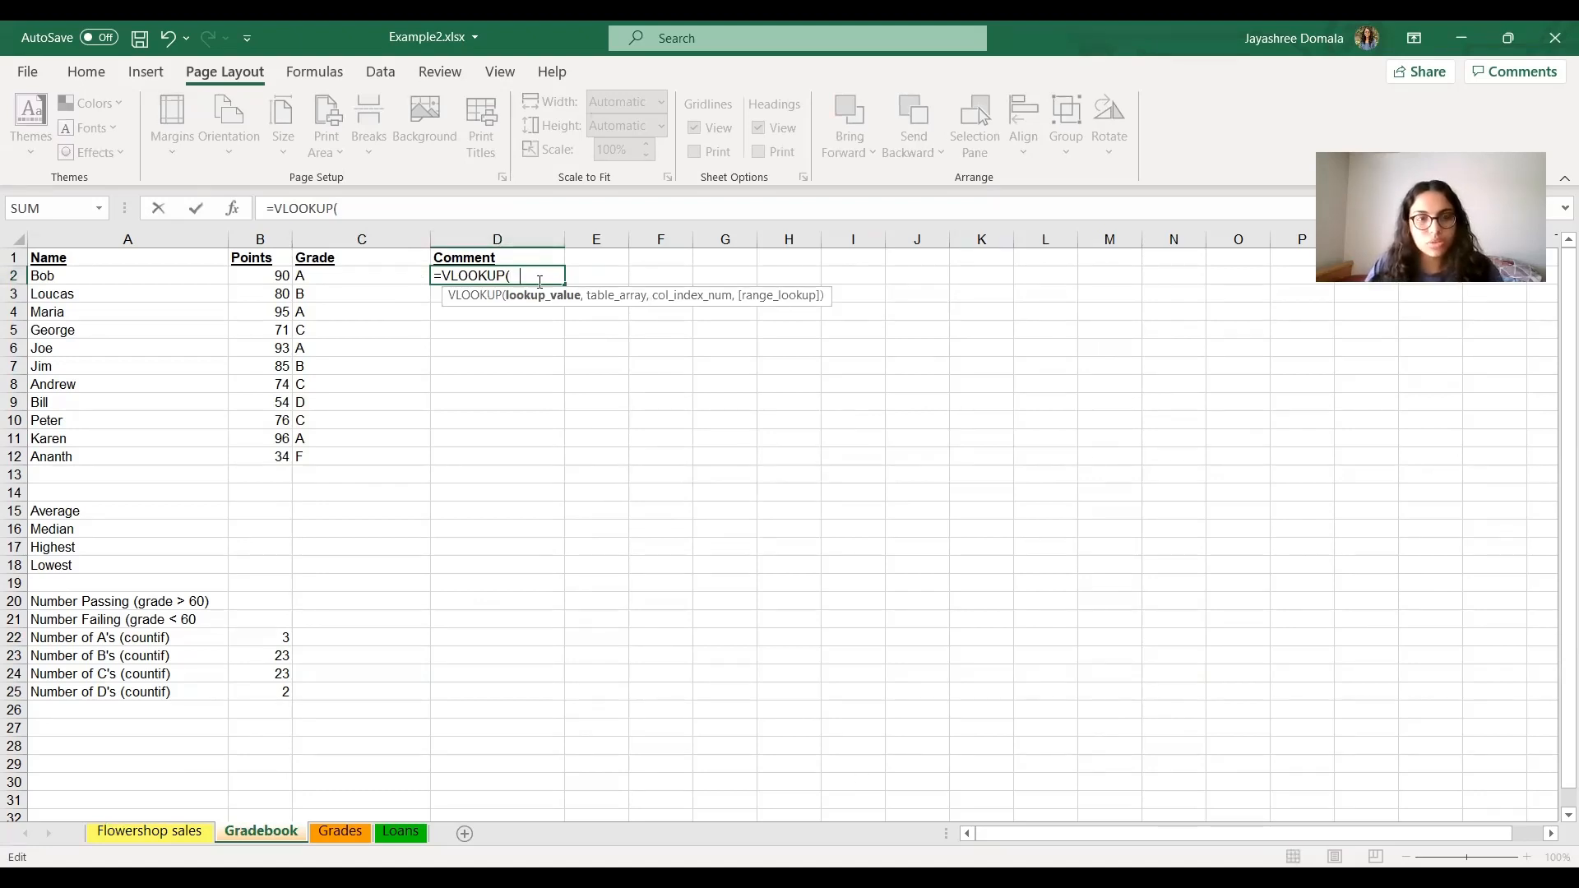
text(C2,)
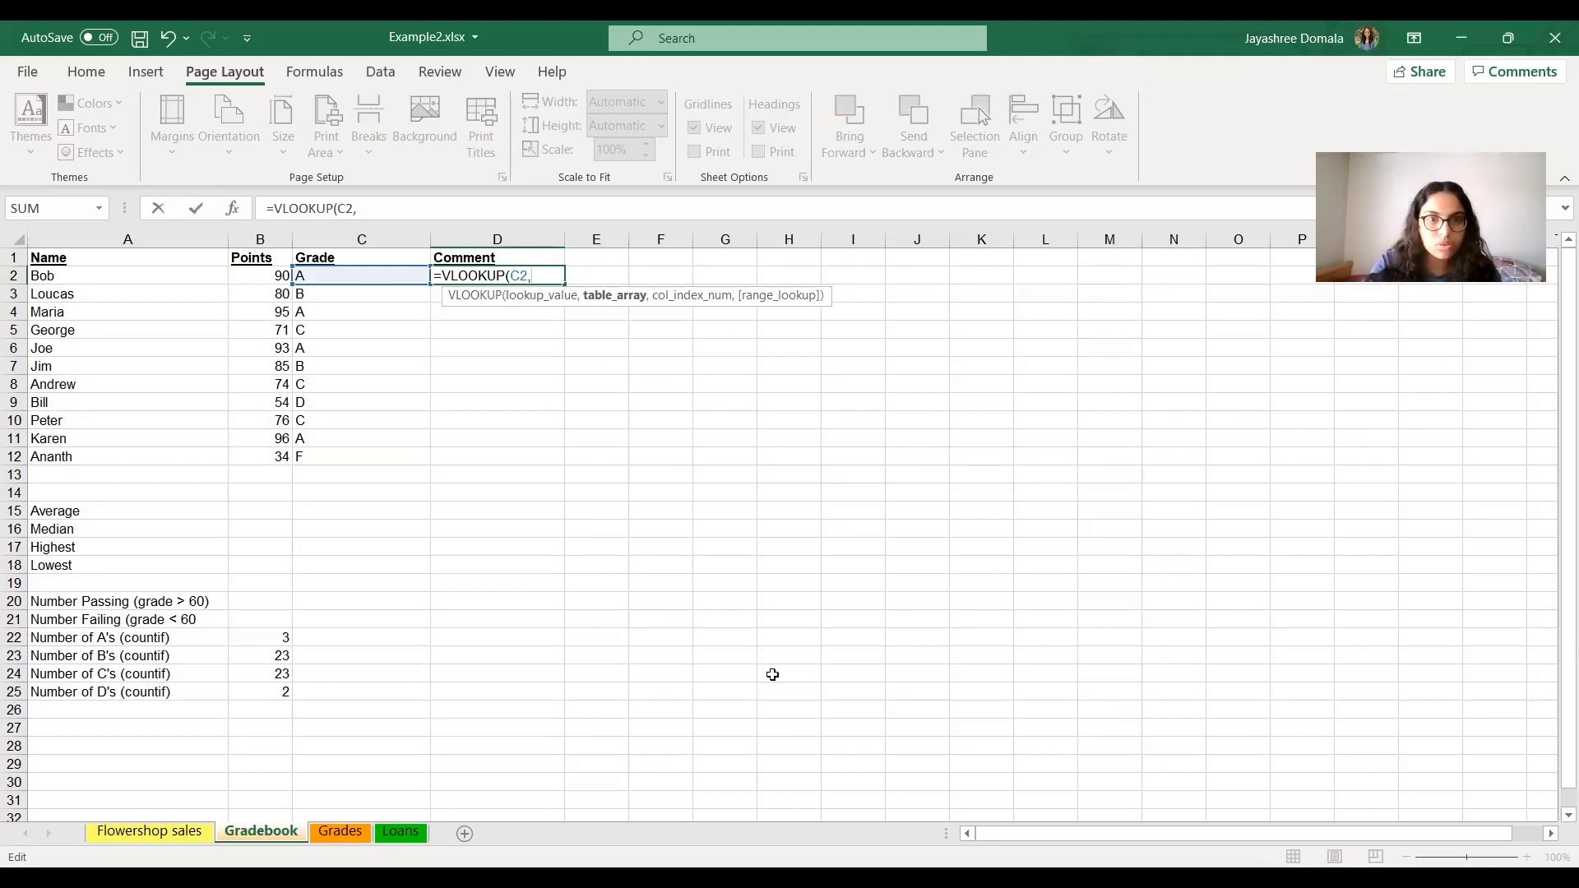
Enter the absolute range Grades!$A$13:$B$17 as the table array of the D2 formula
text(Grades!)
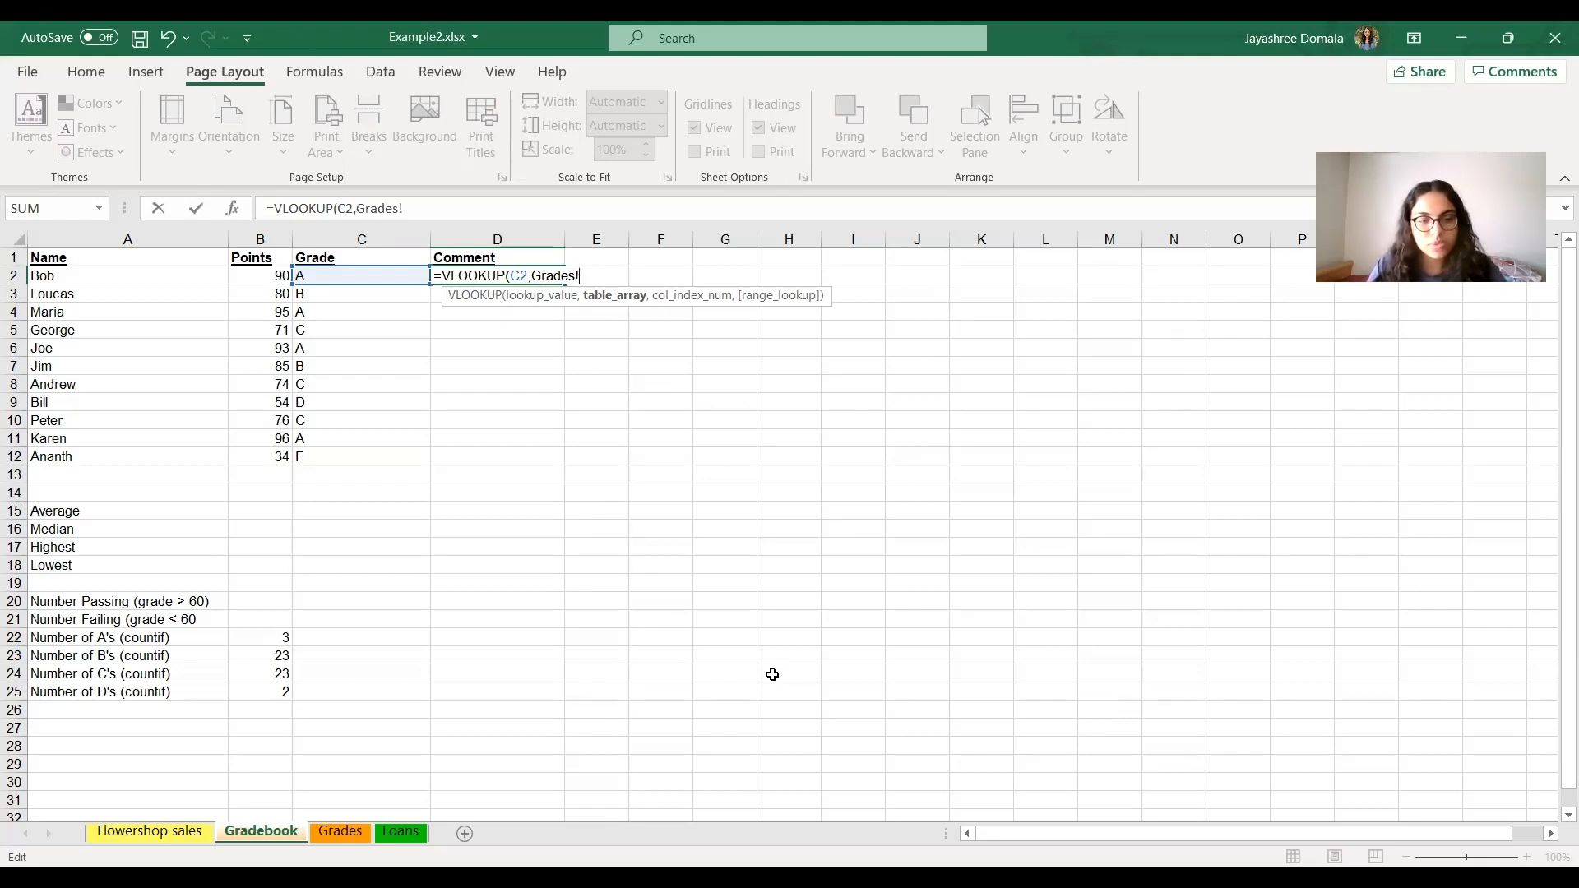
text($)
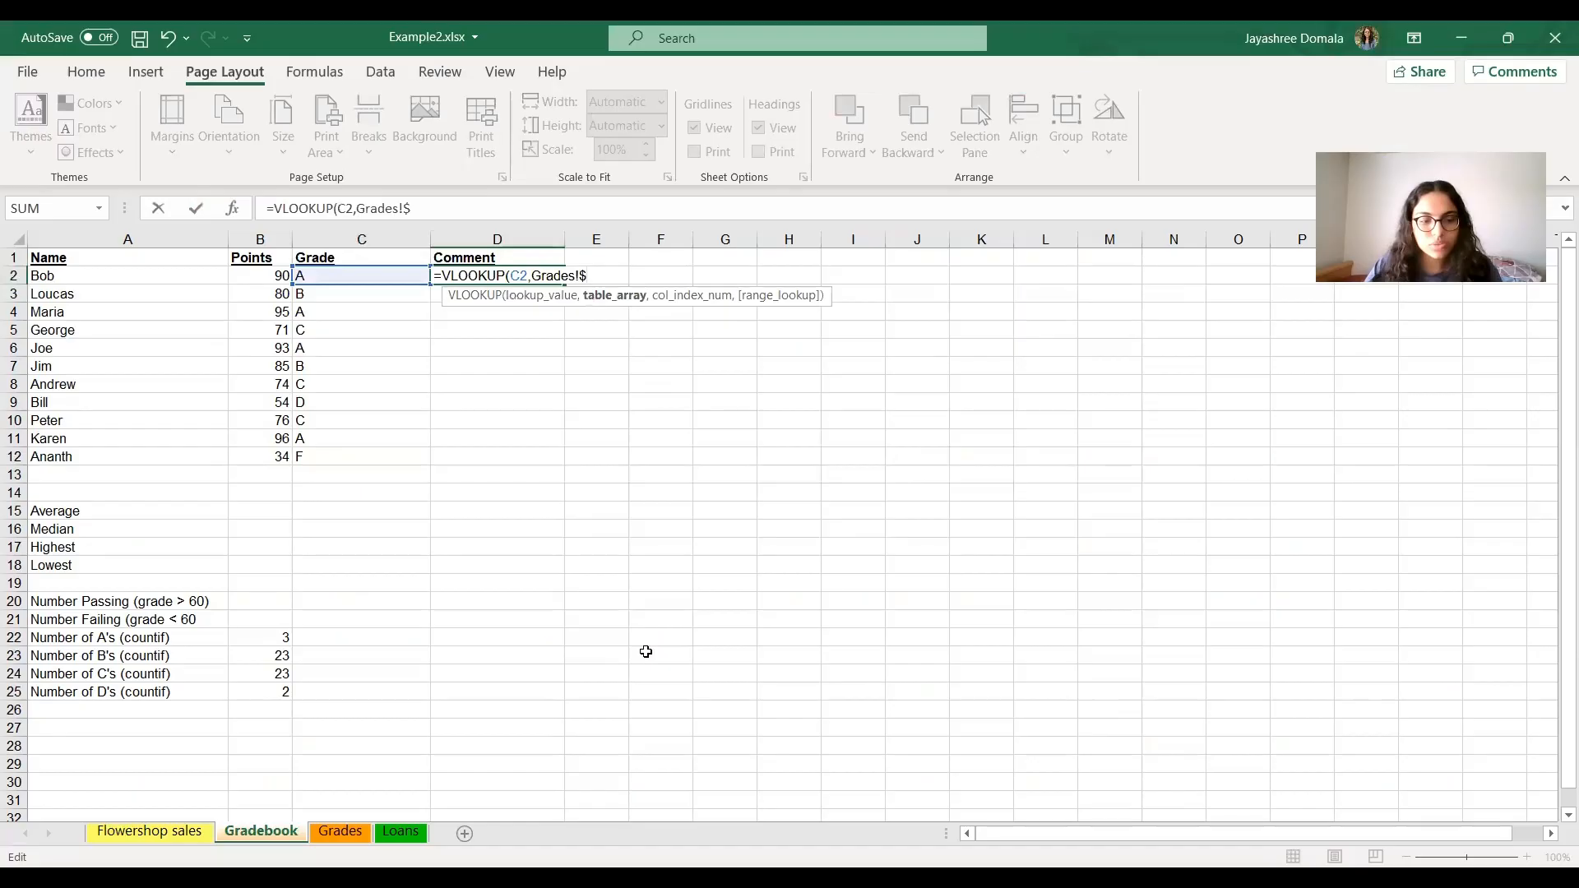
text(A$13)
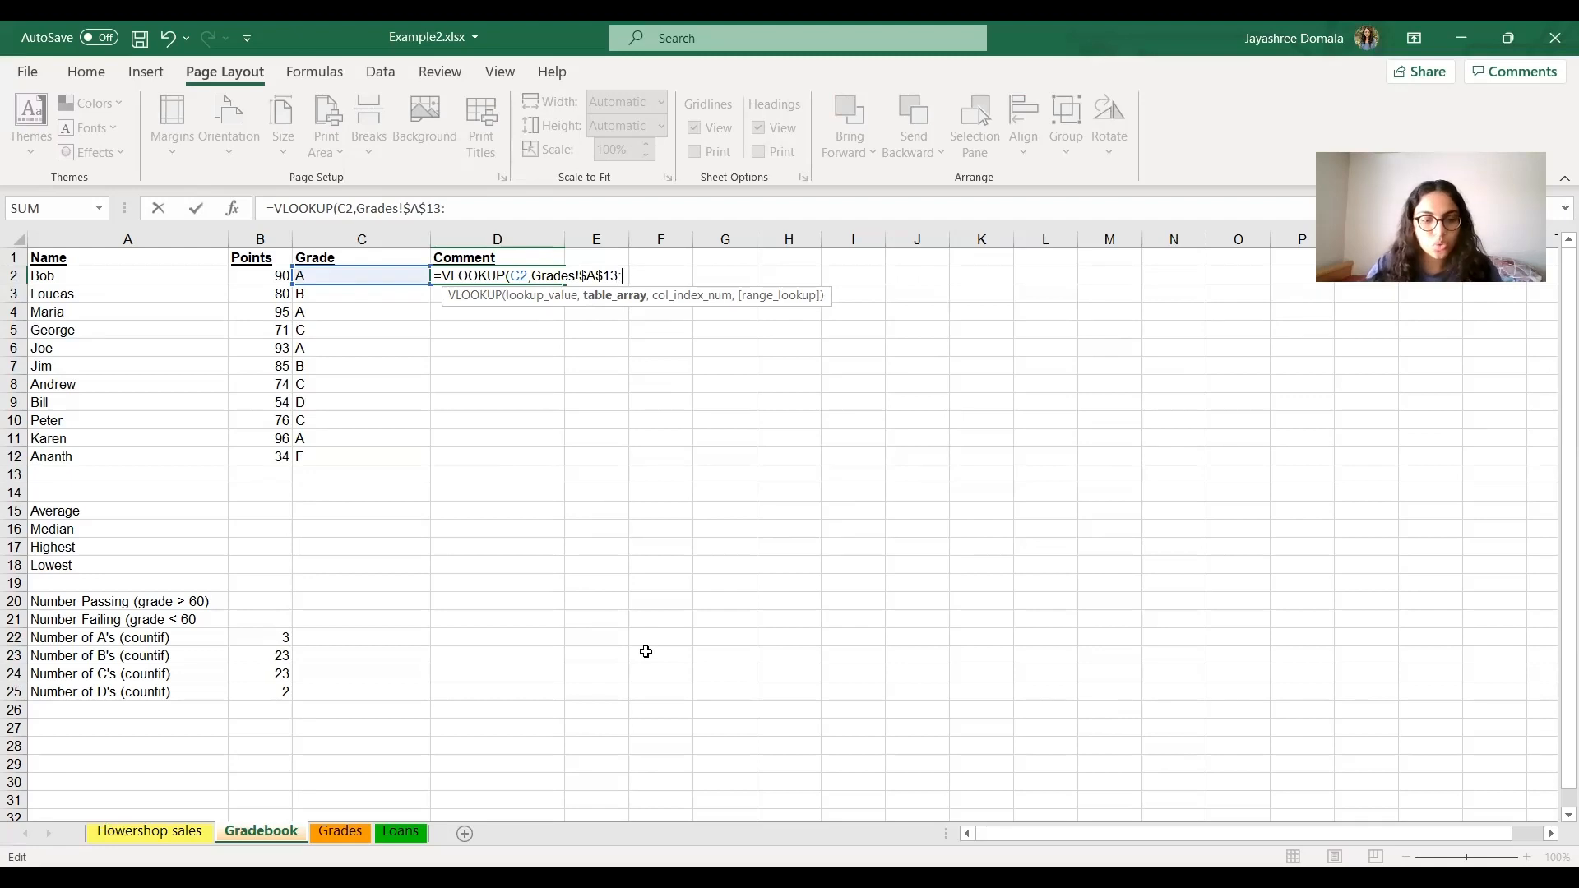
text(:$B)
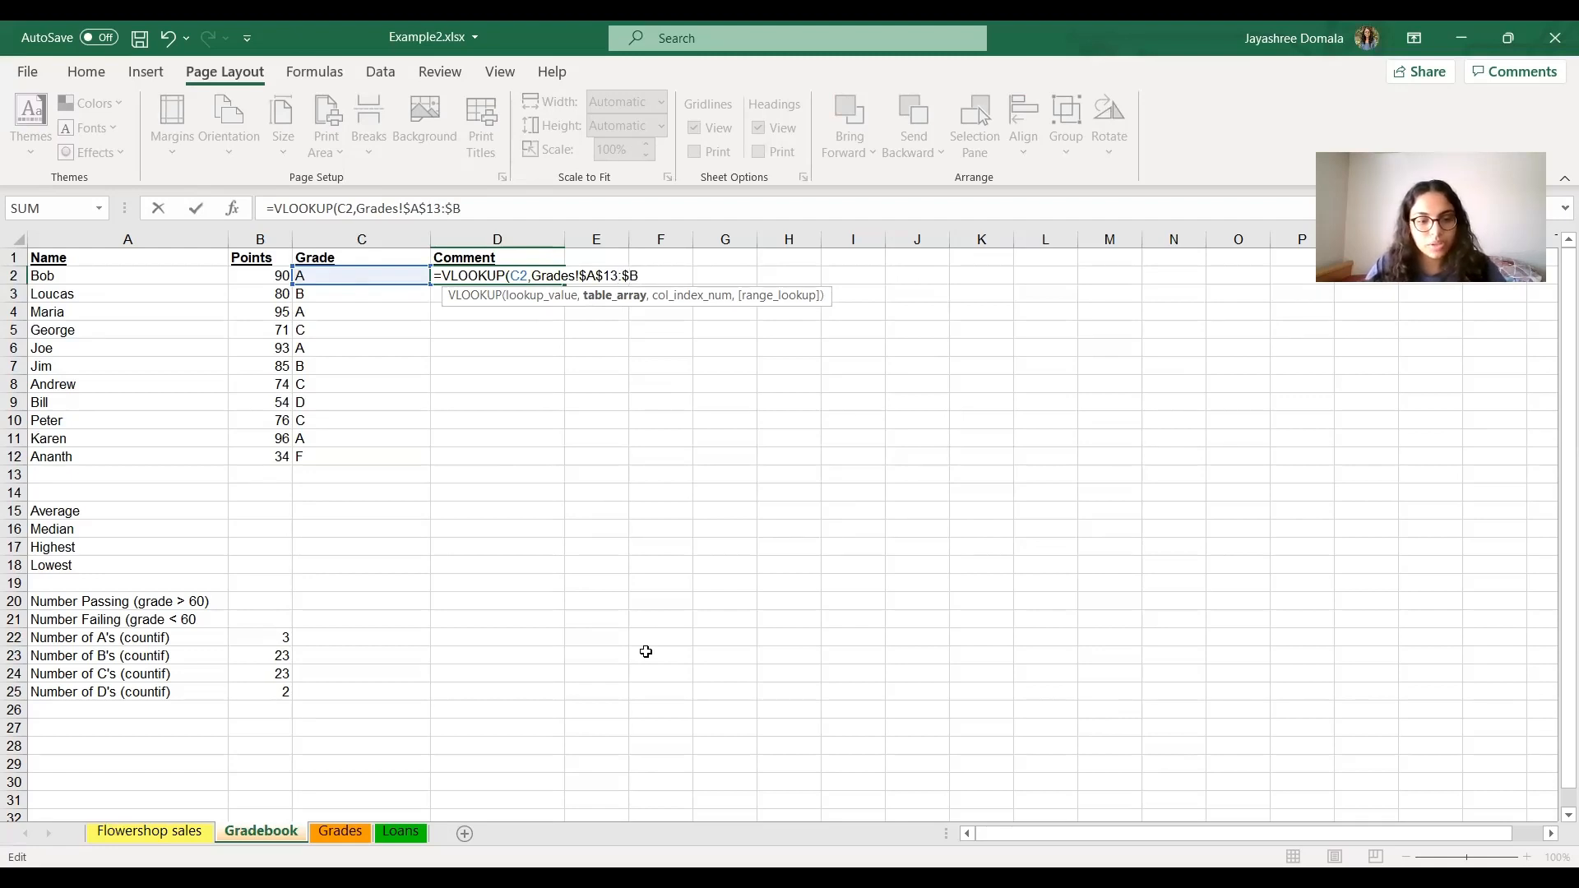
text($17)
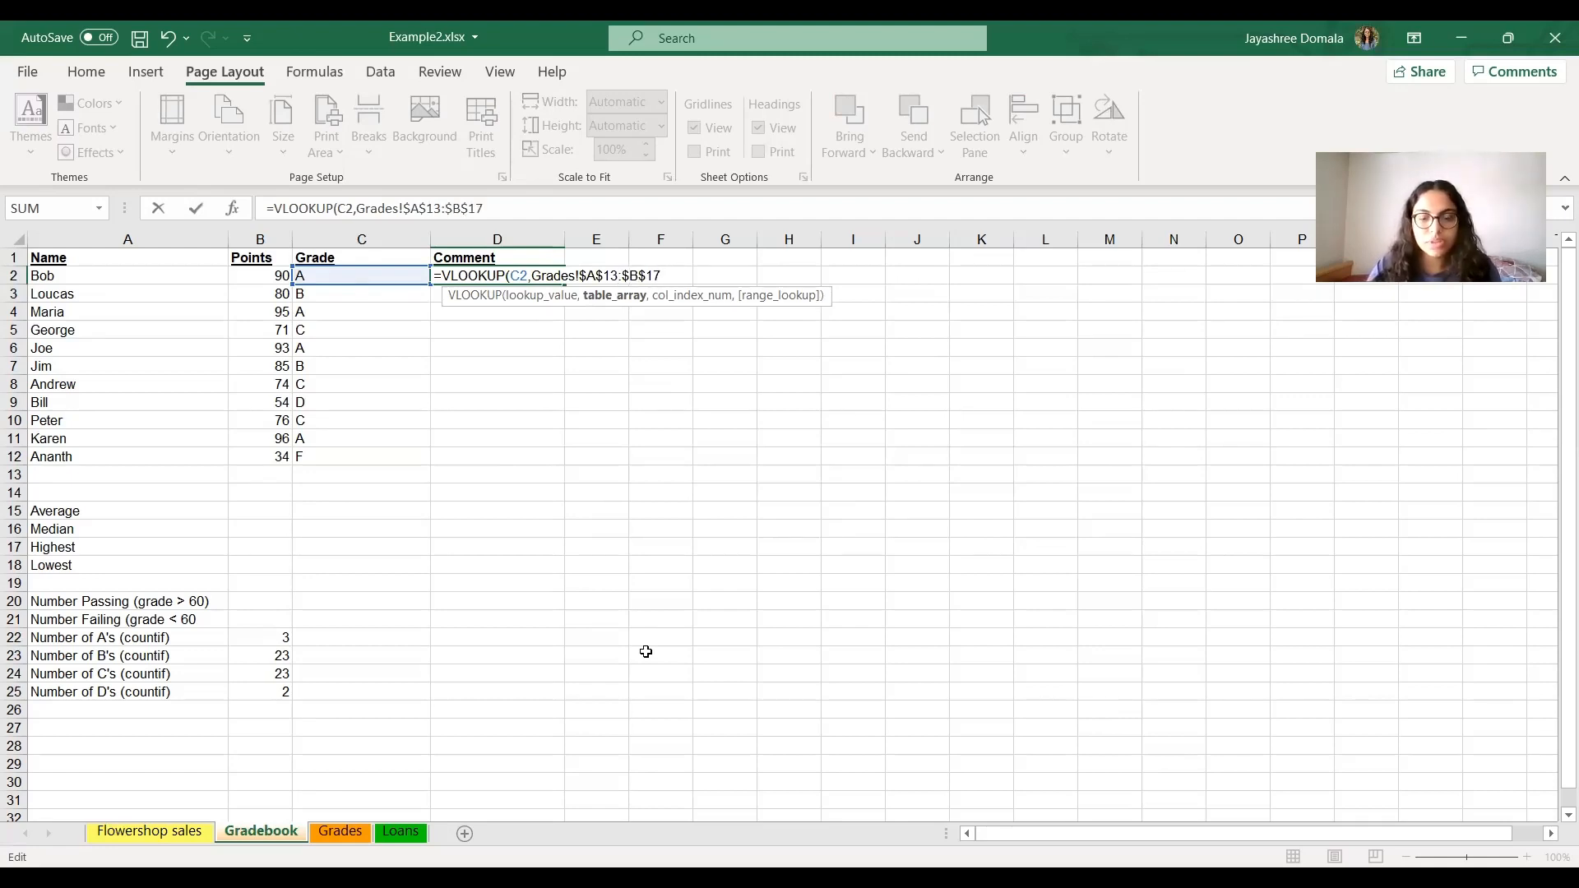
text(,)
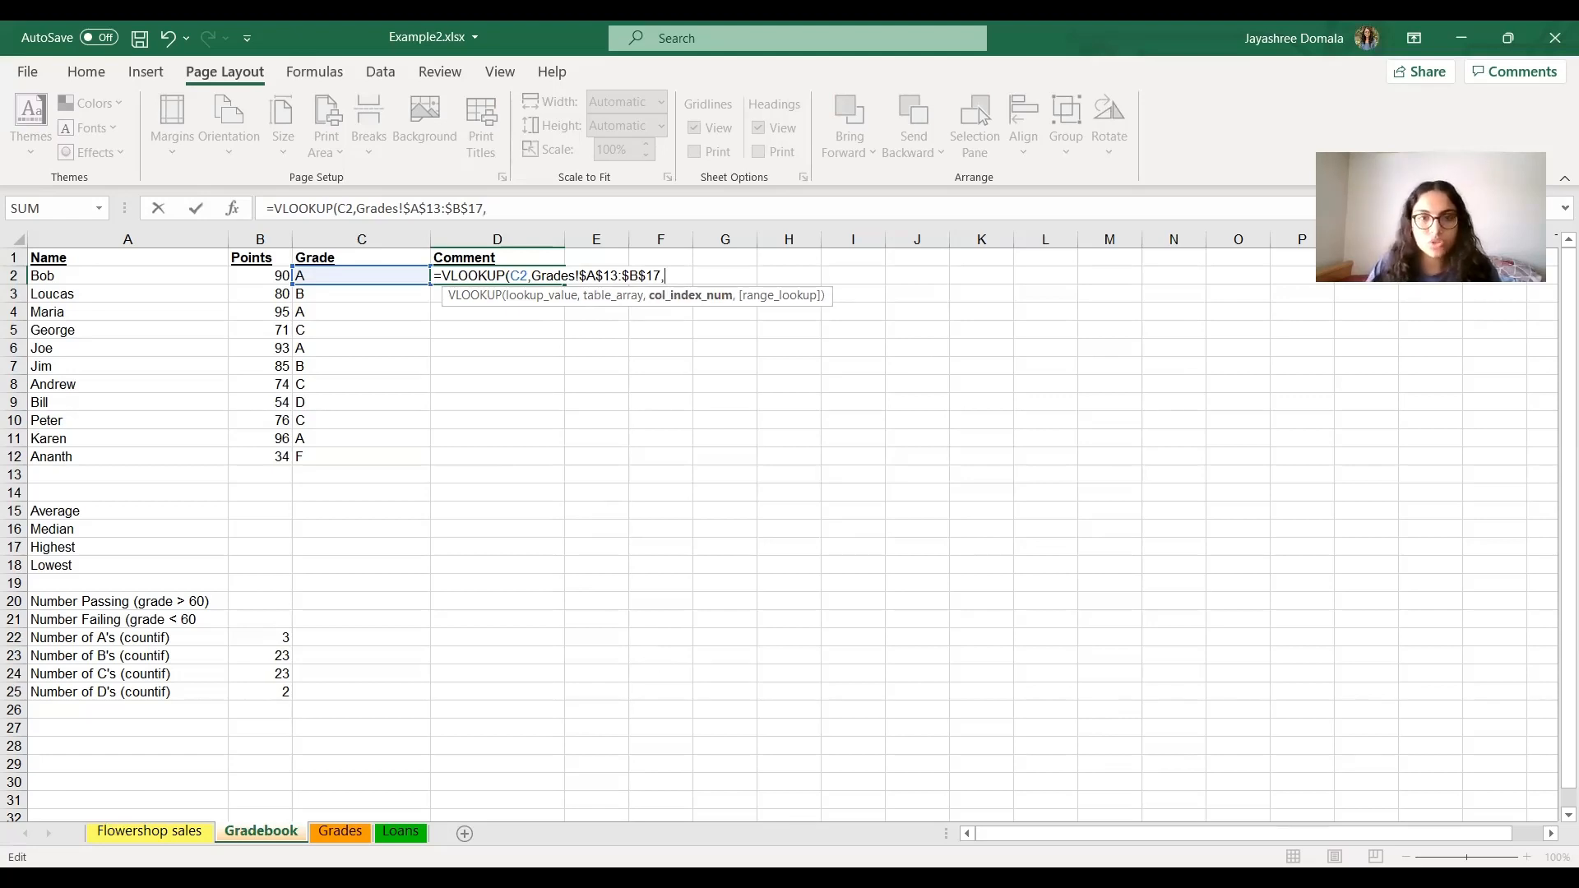
Finish the VLOOKUP in D2 with column index 2 and FALSE for exact match, and commit it
text(2)
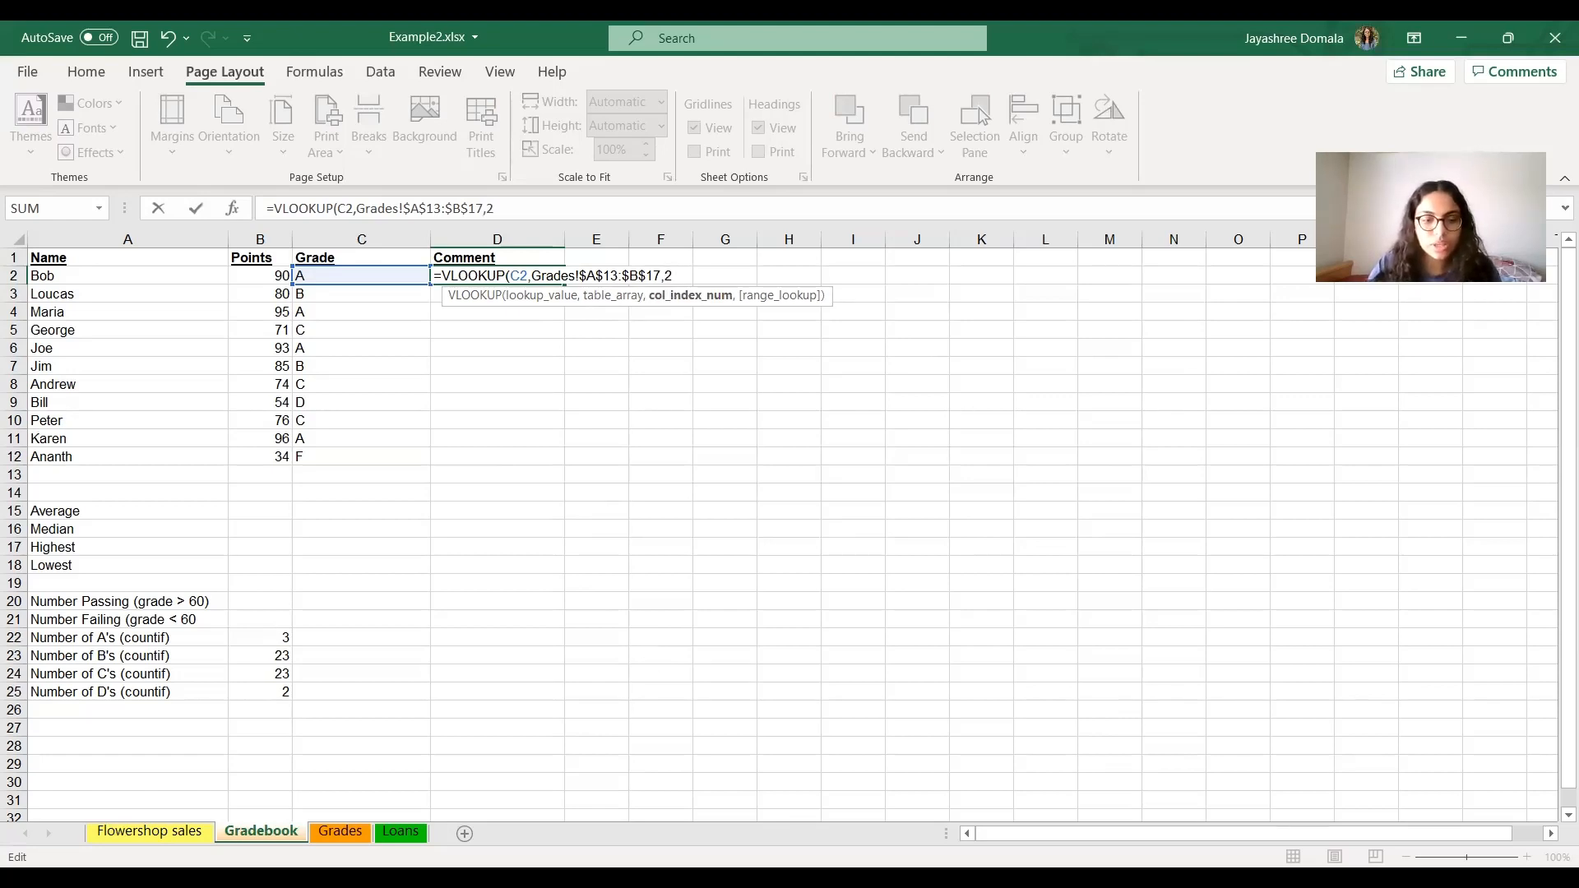
text(,FALS)
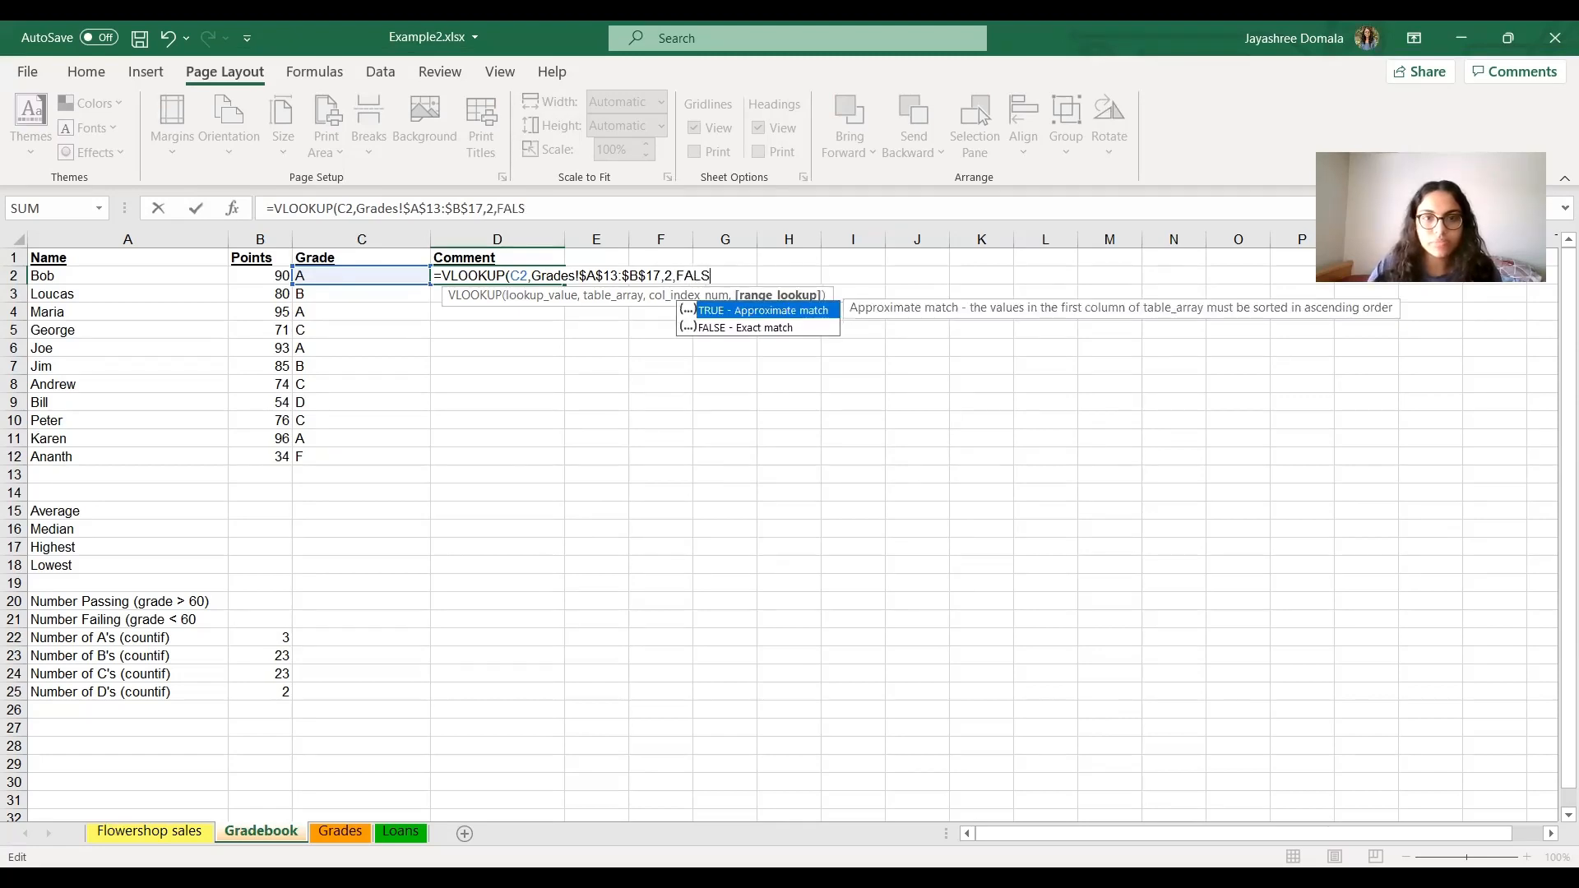
text(E)
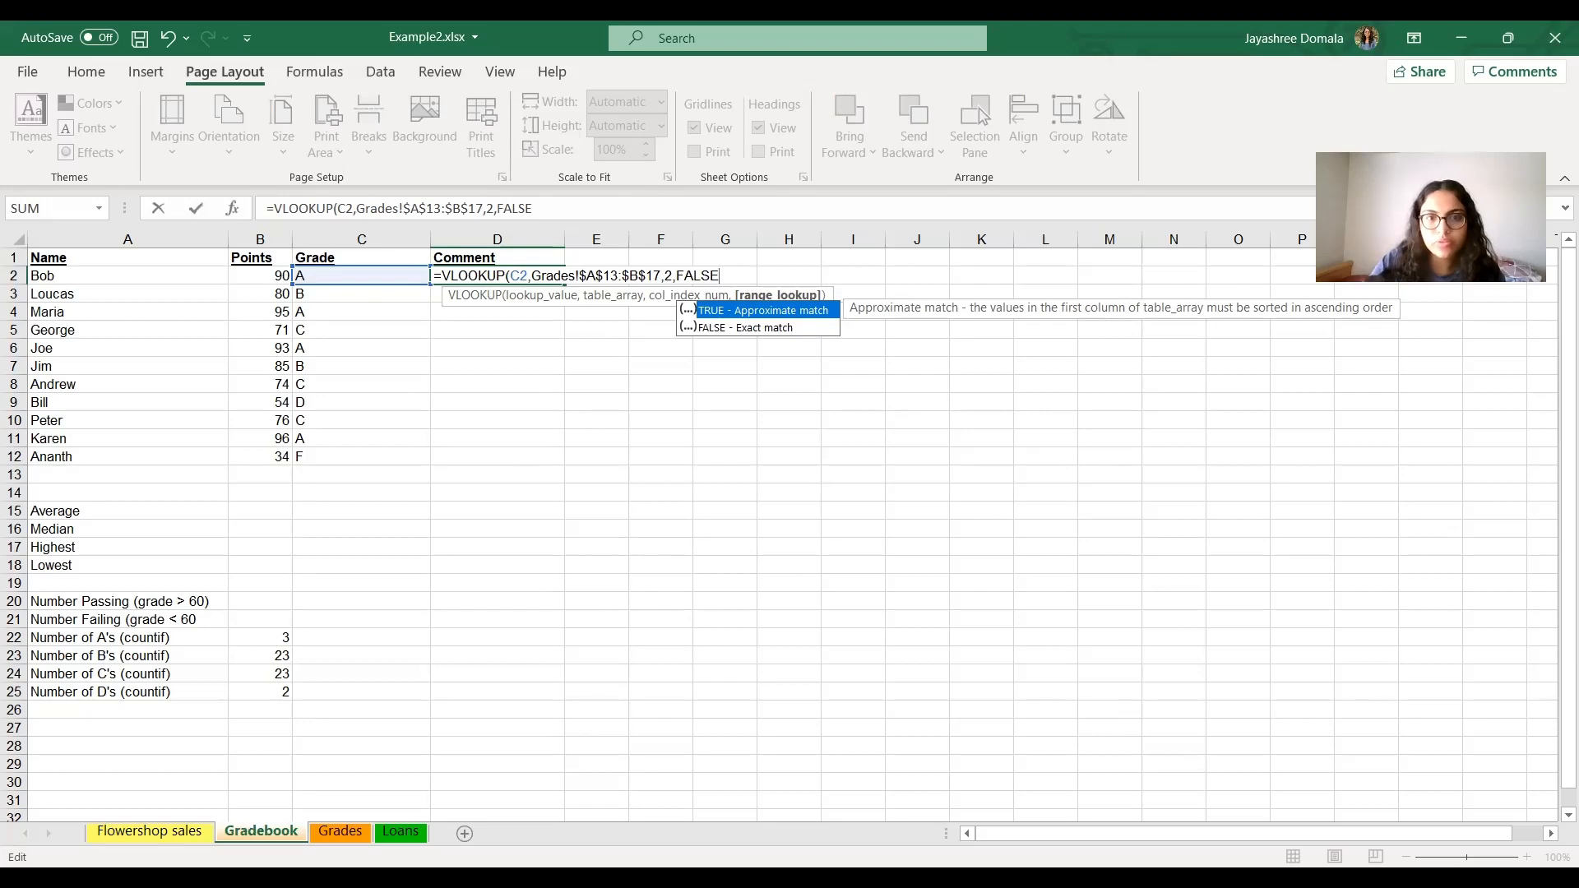
text())
click(557, 550)
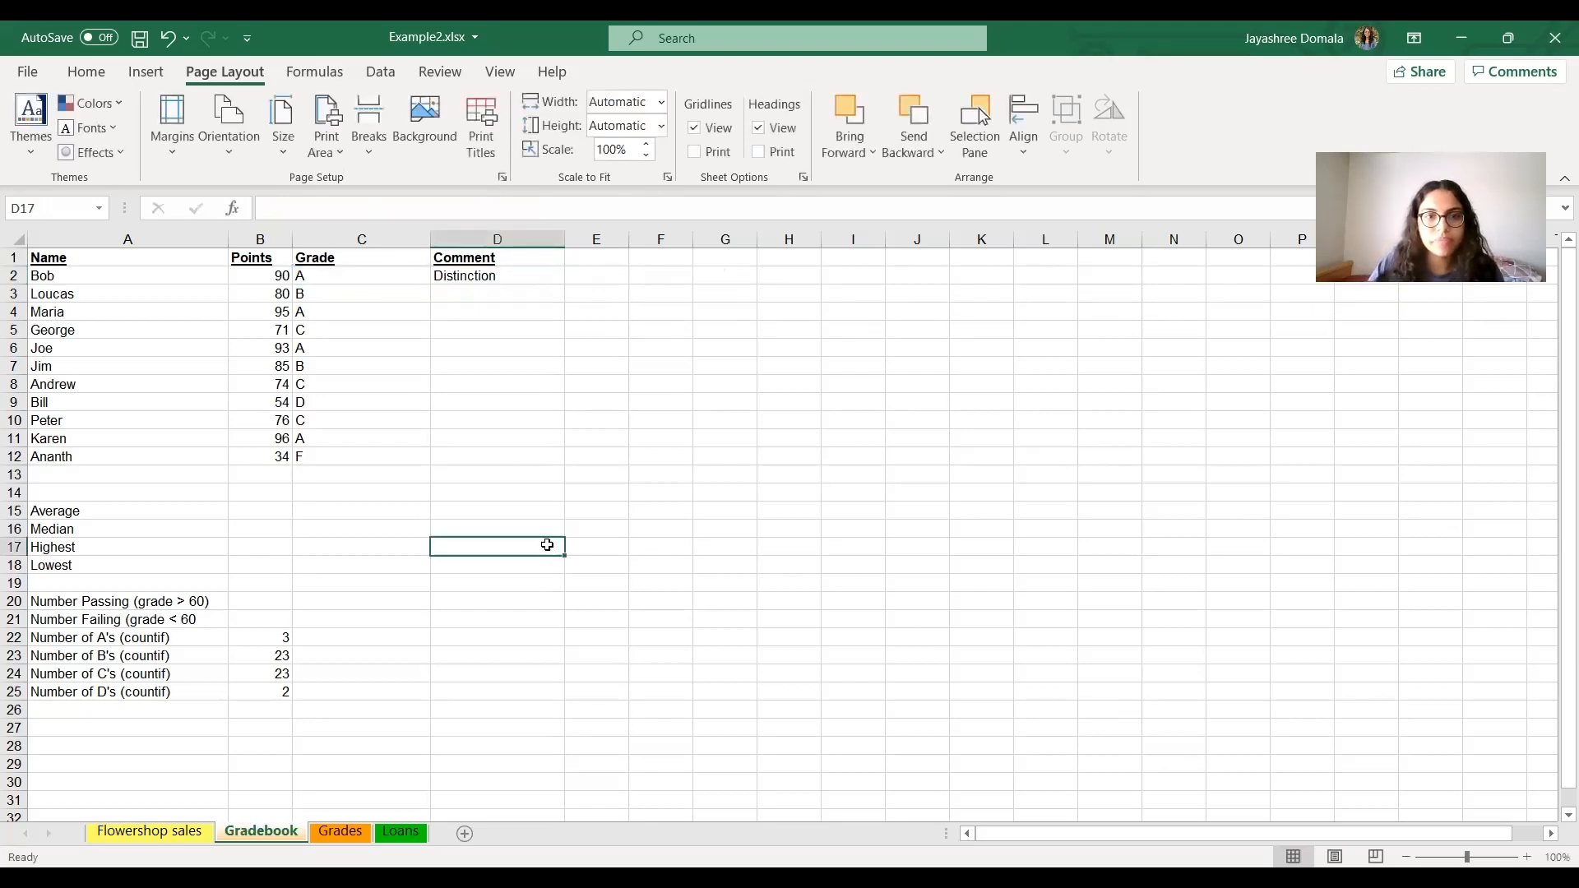
Fill the D2 comment formula down the Comment column through D12
click(479, 274)
drag(565, 285, 534, 462)
click(721, 698)
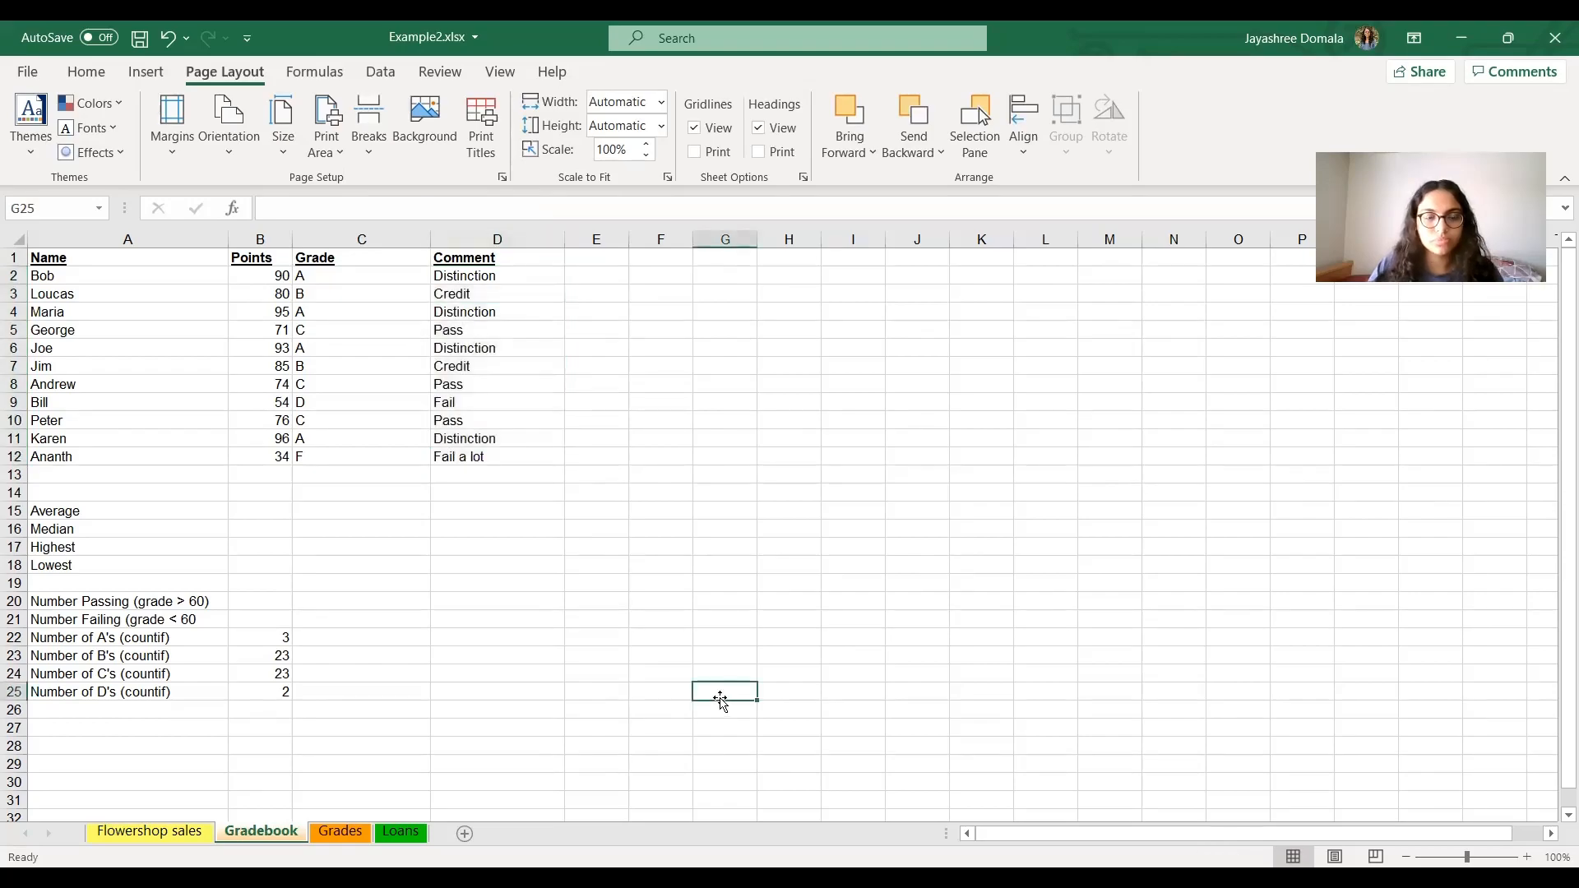
Check the Google Slides instructions, return to Excel, and enter =AVERAGE(B2:B12) in B15 beside Average
key(alt+Tab)
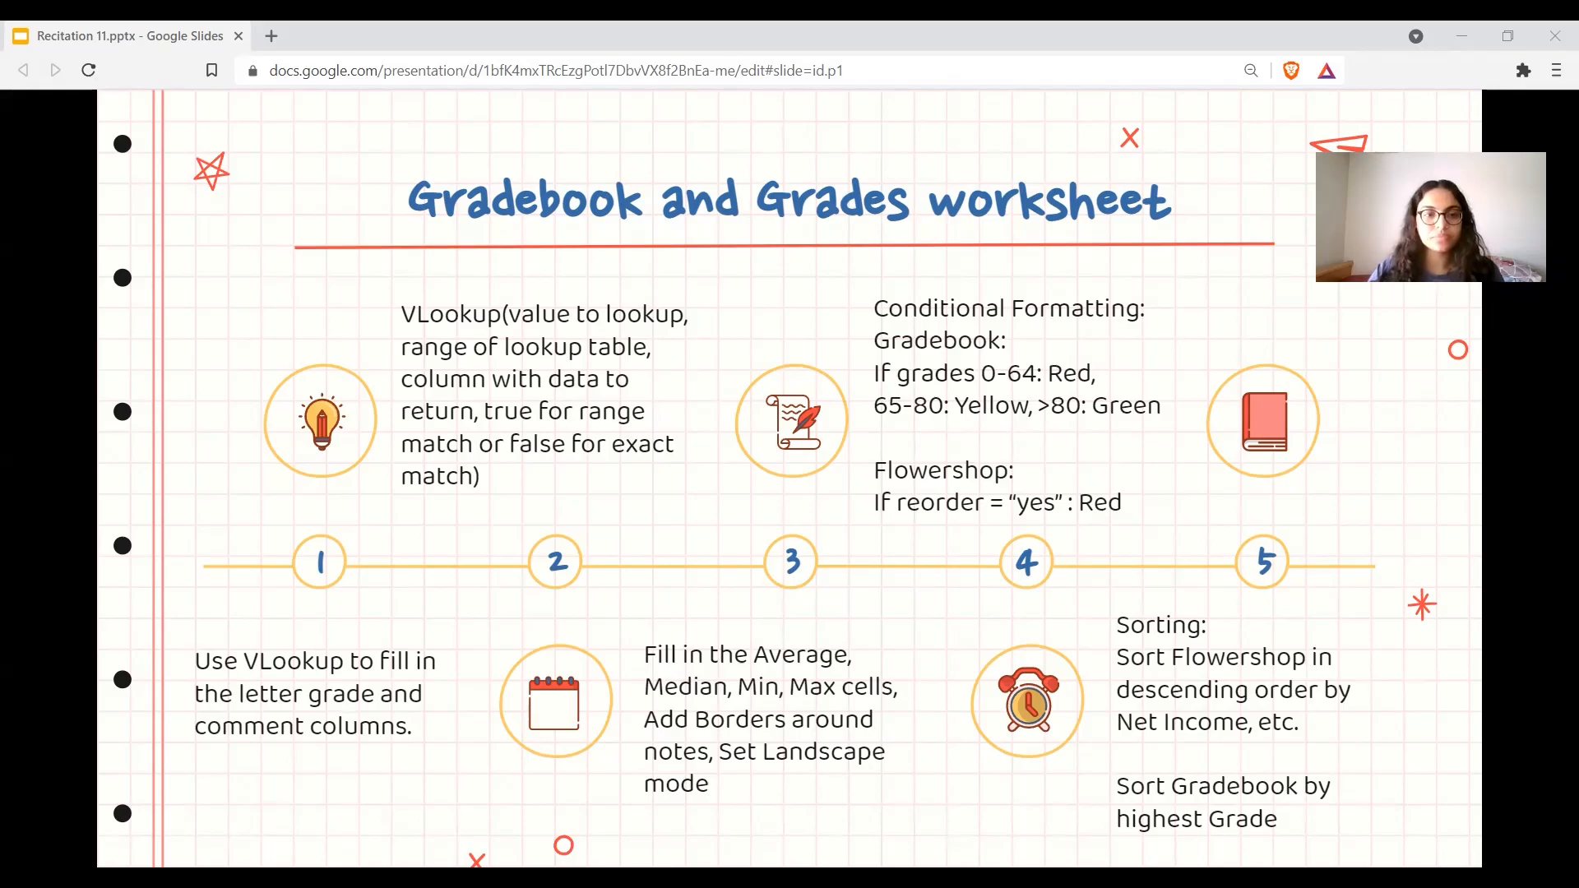
key(alt+Tab)
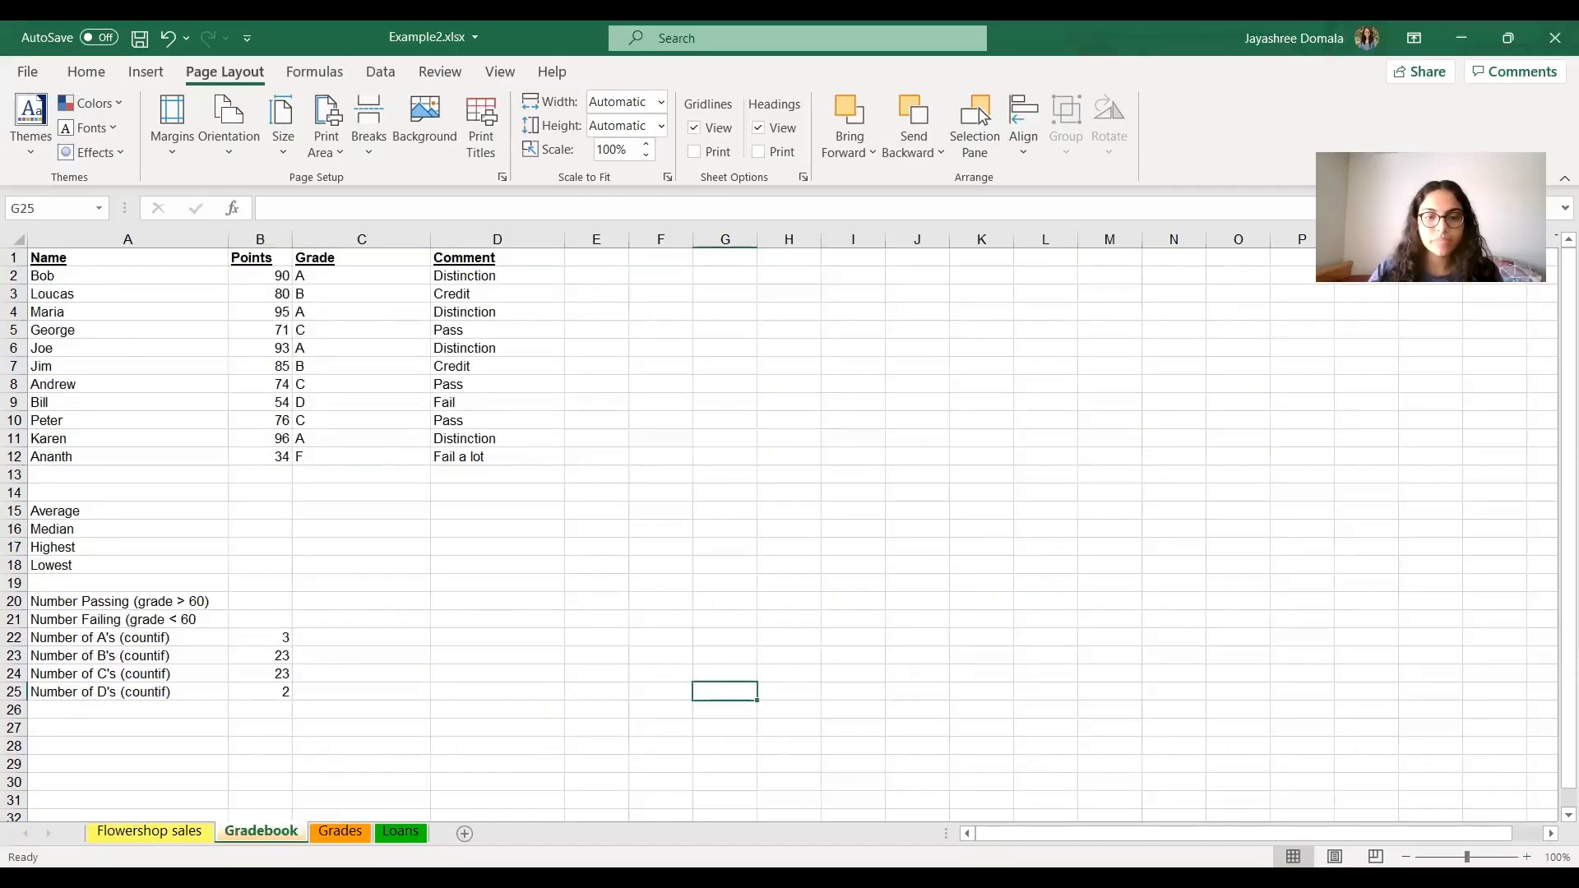
click(259, 511)
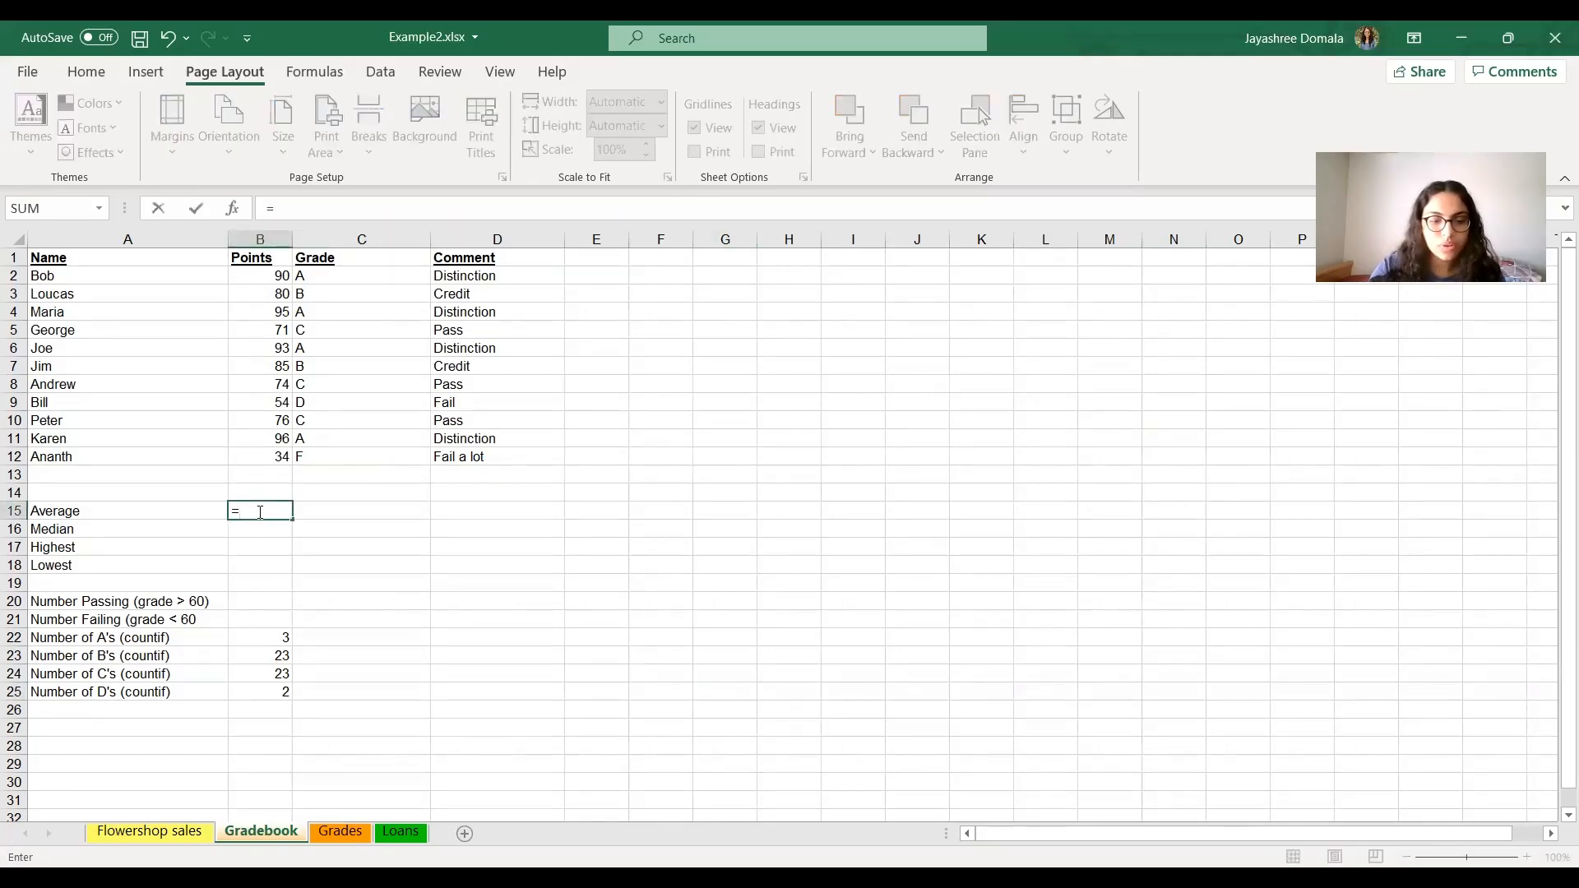
text(AVERAGE)
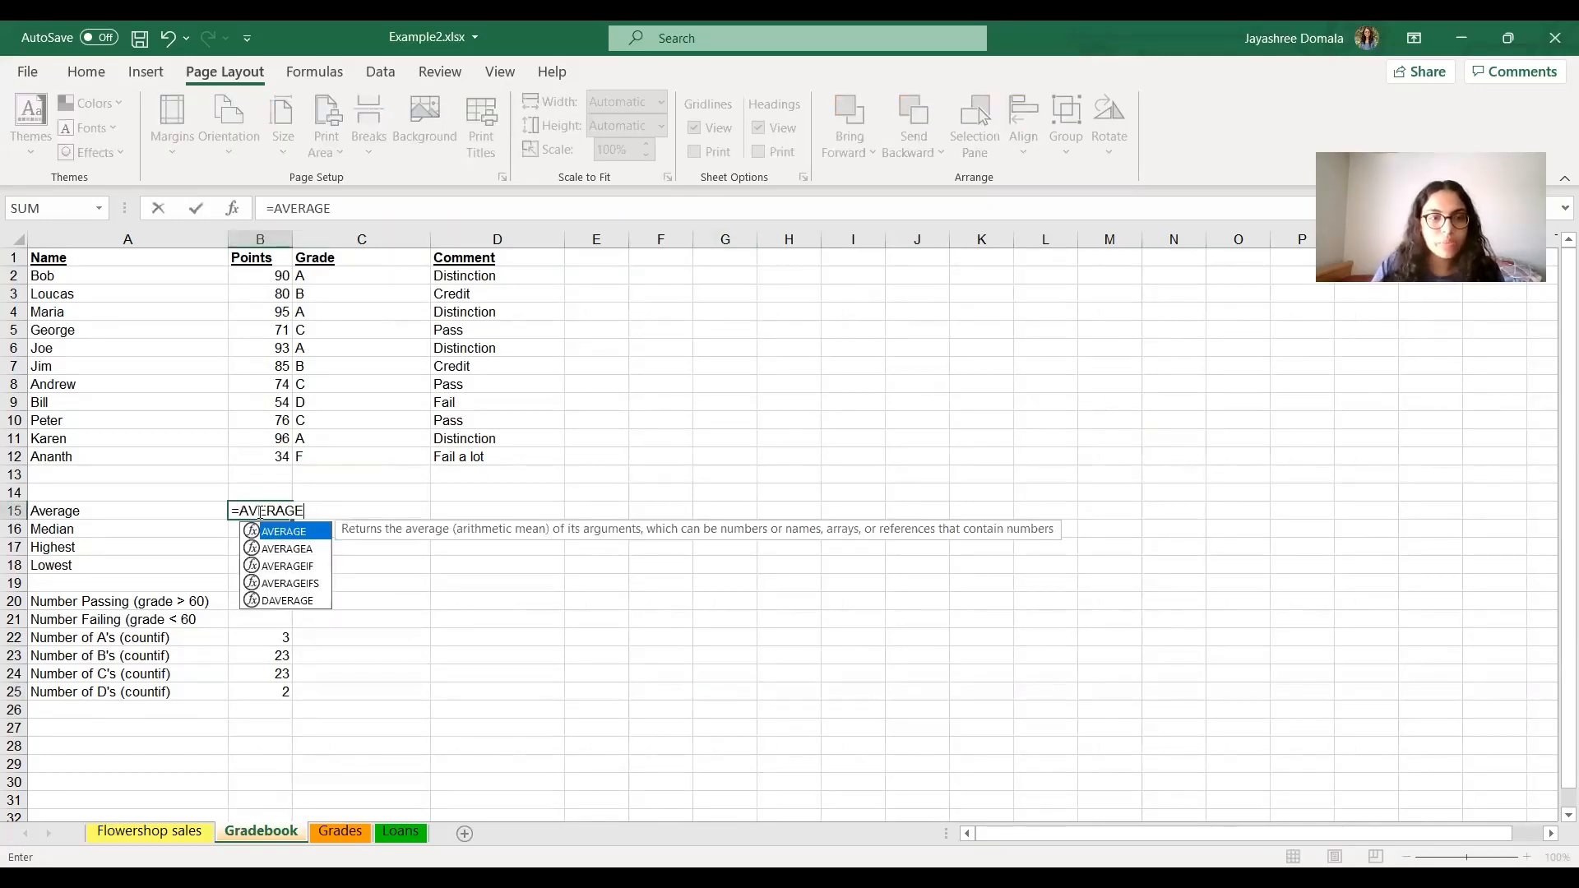
text((B2:)
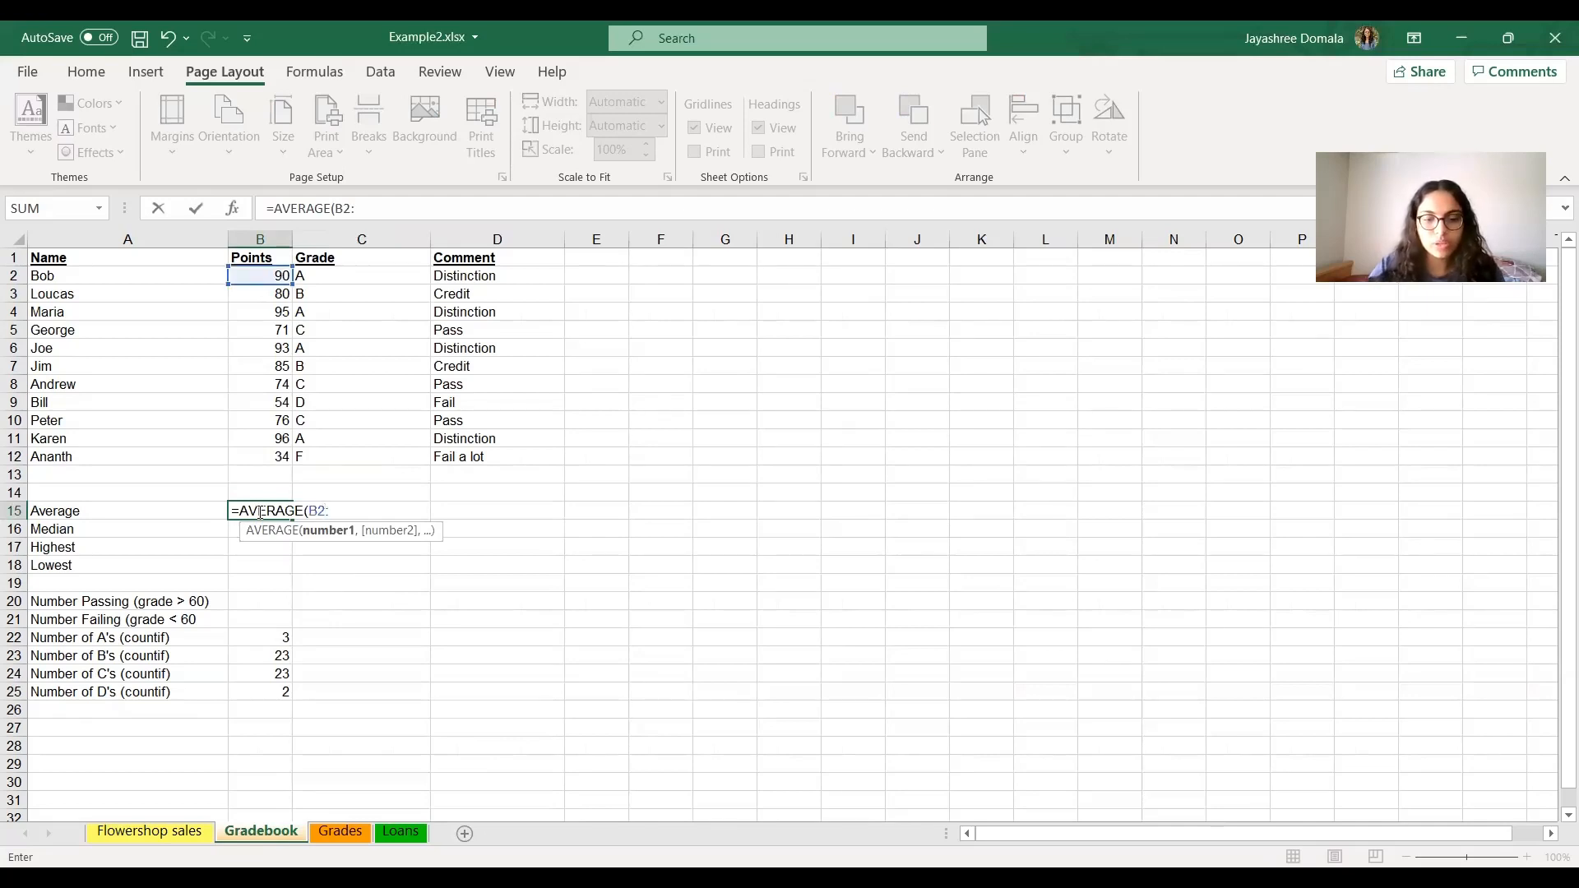
text(B12))
click(386, 567)
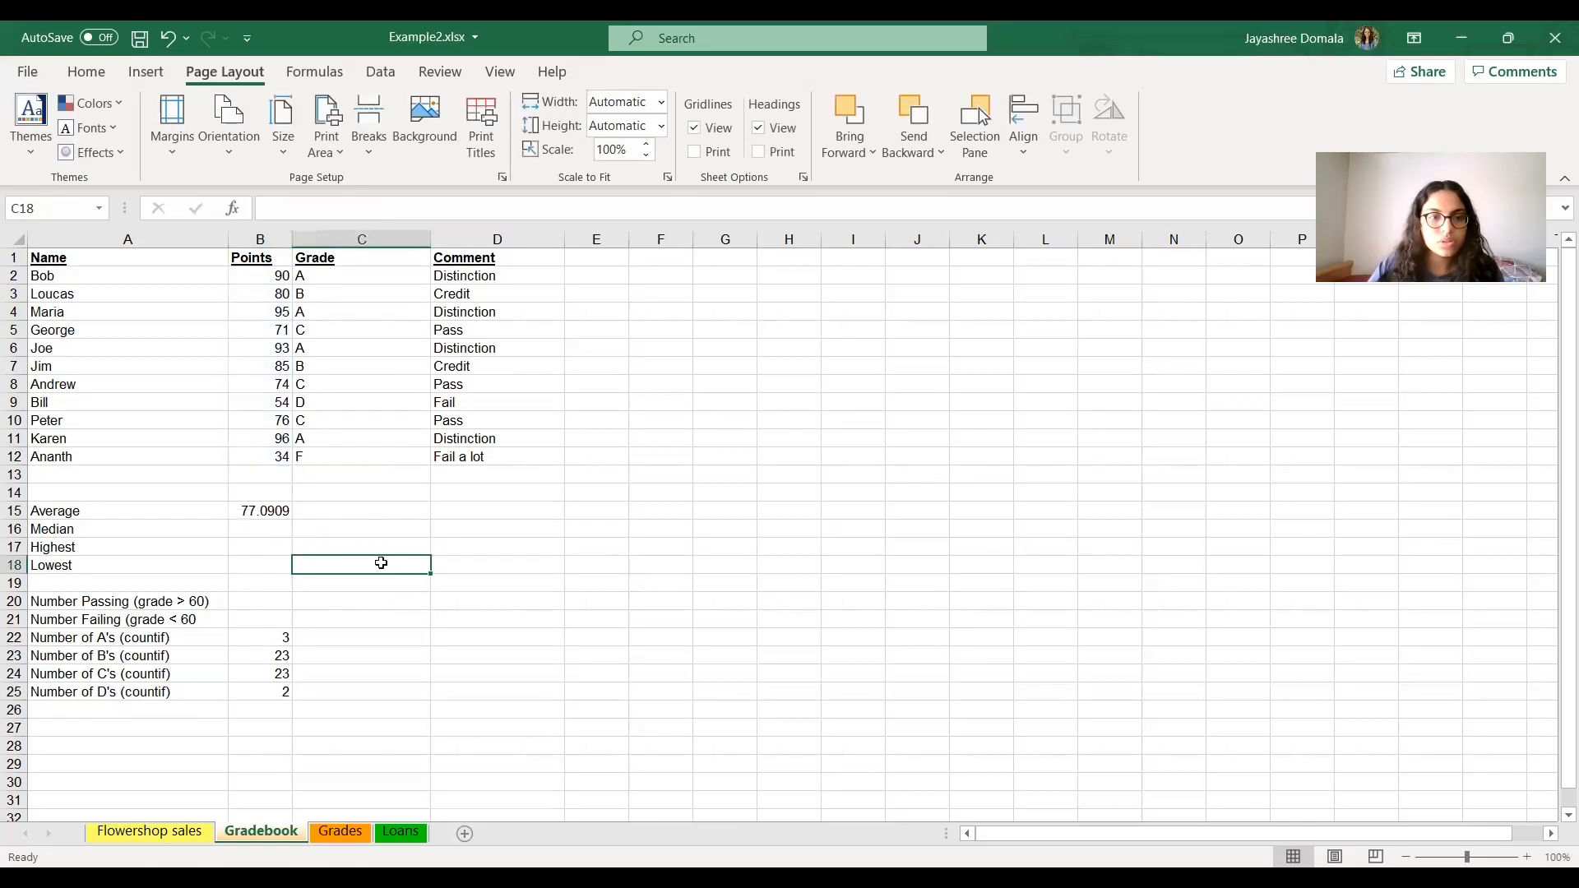
Calculate the median points in B16 with =MEDIAN(B2:B12)
click(257, 534)
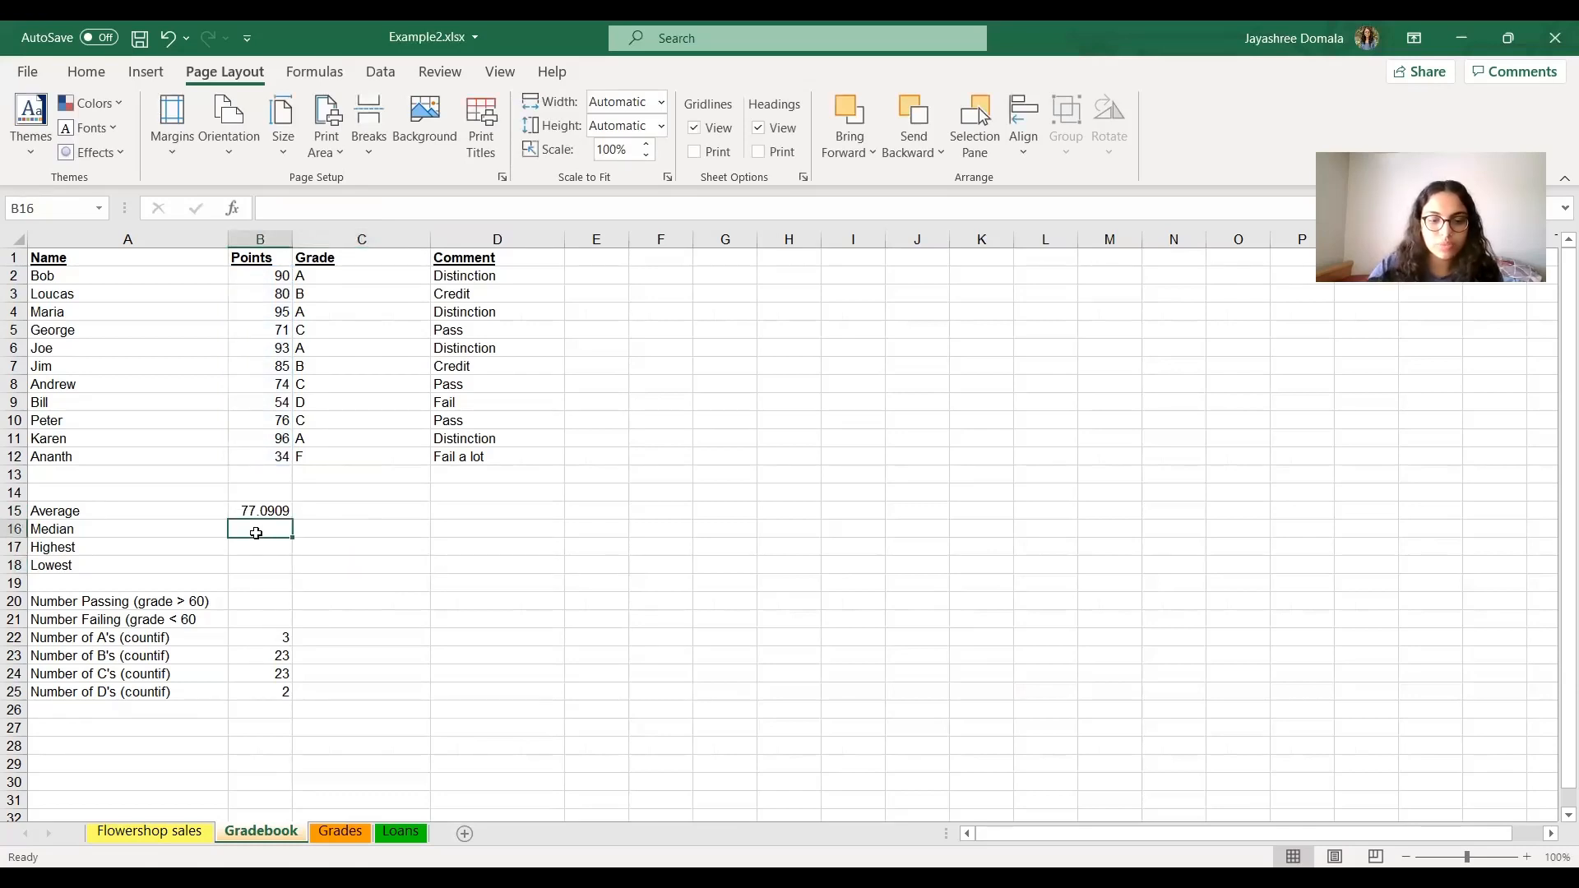
text(=MEDI)
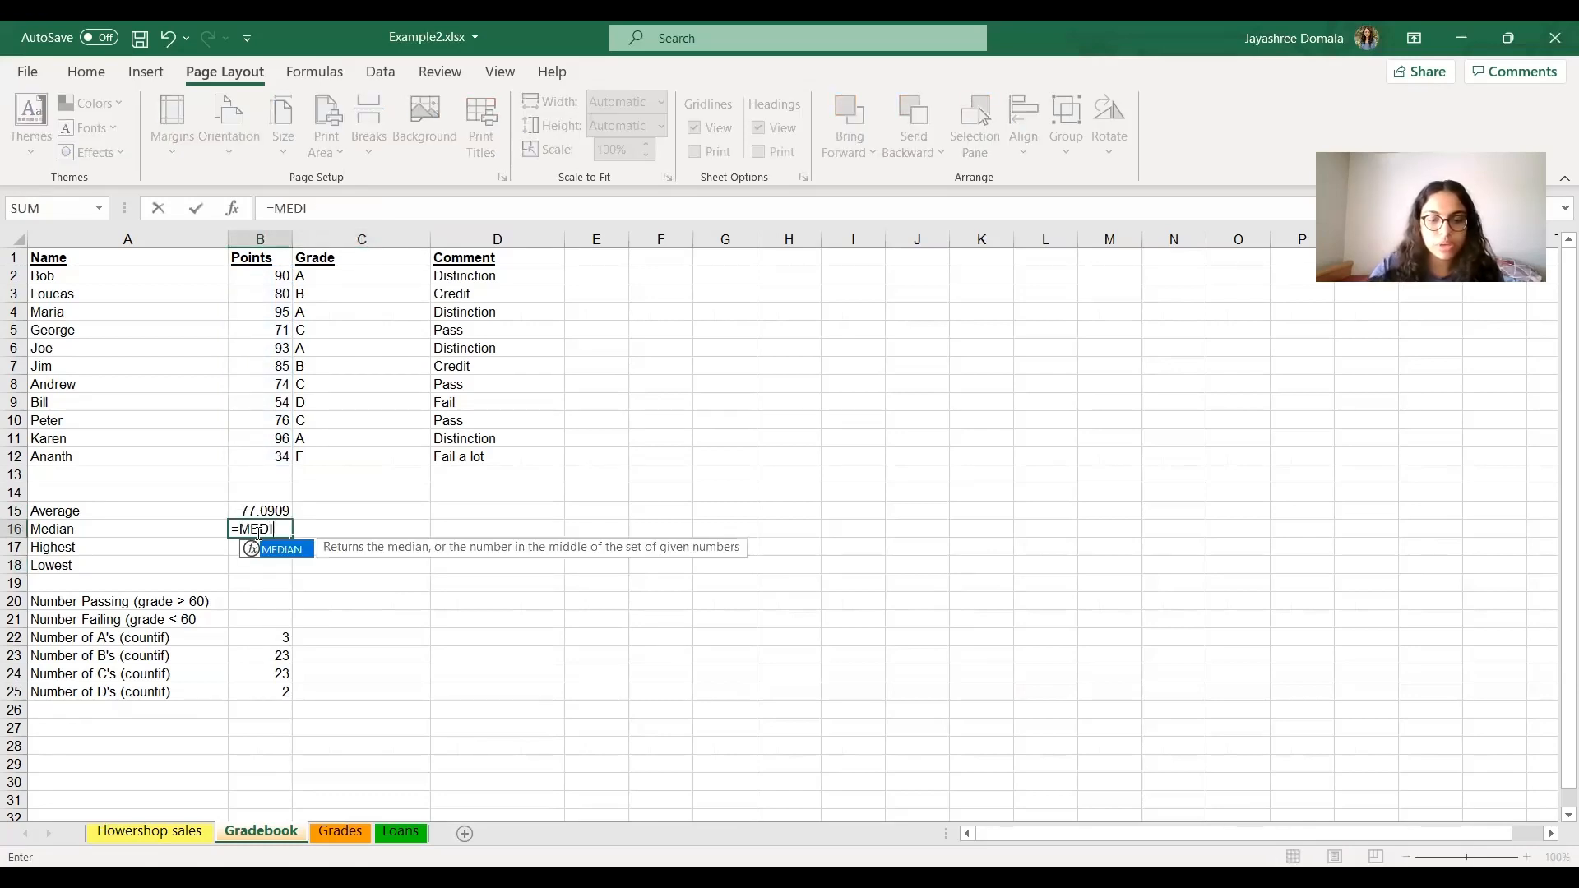
text(AN()
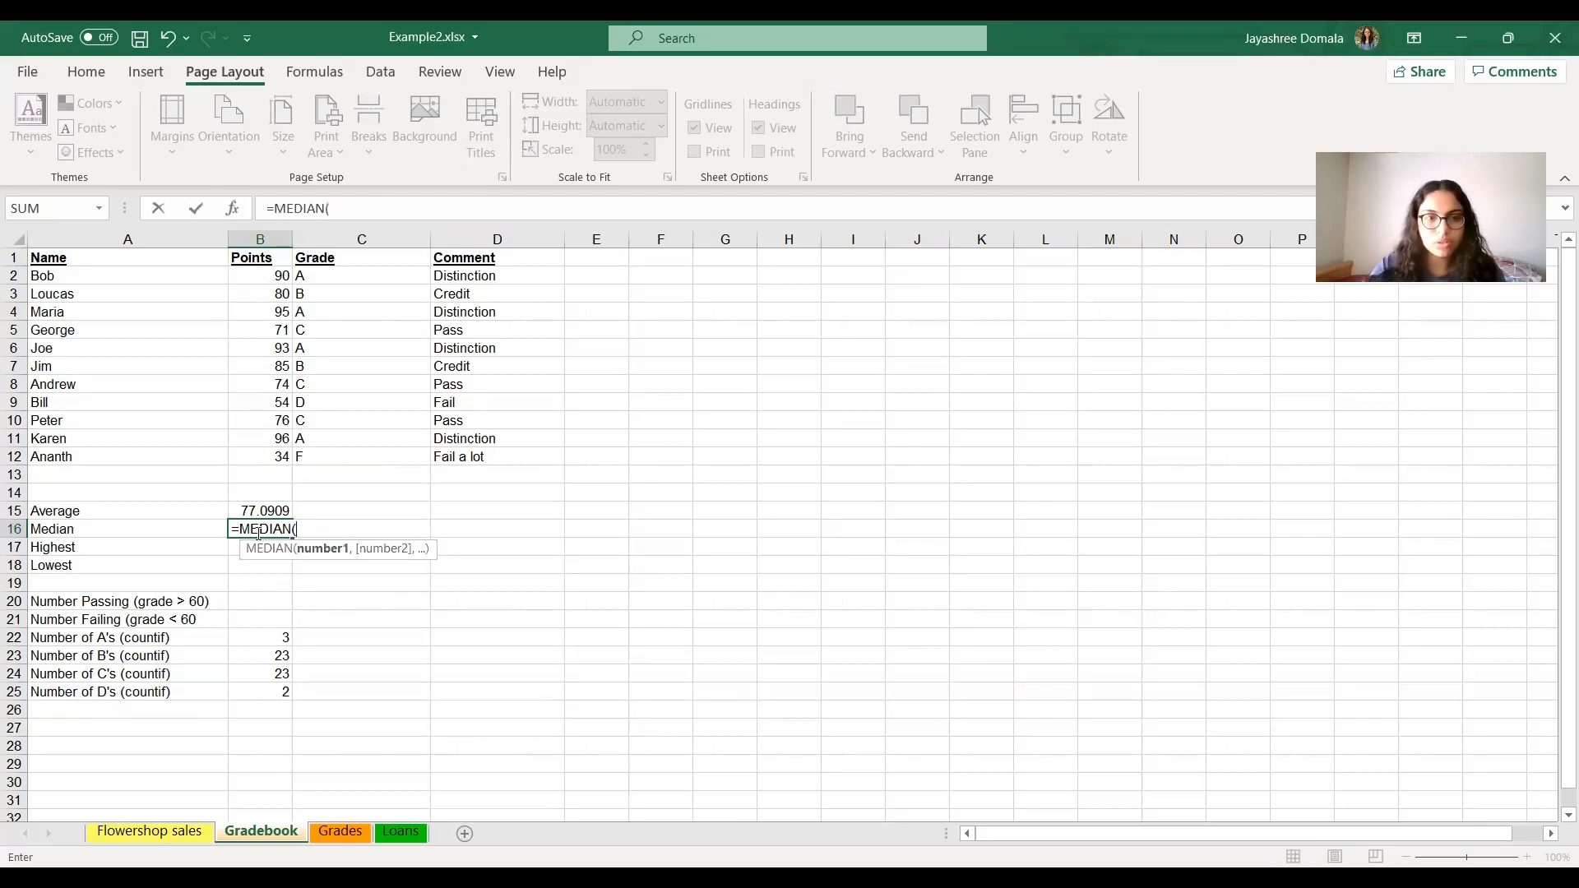
text(B2:B12))
click(299, 585)
Calculate the highest points in B17 with =MAX(B2:B12)
double_click(263, 553)
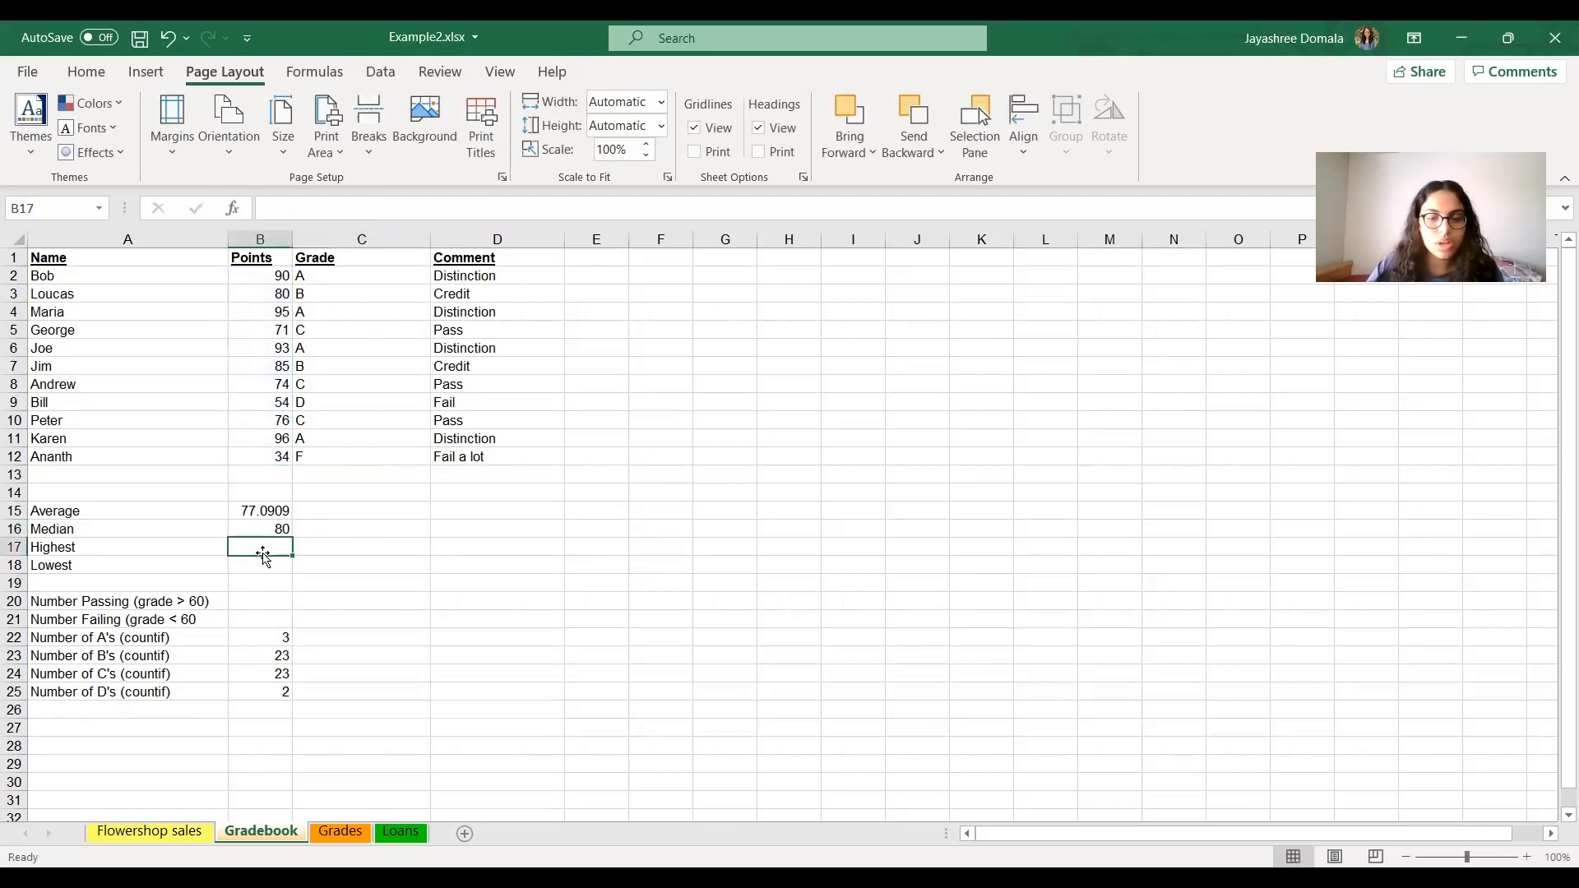
text(=)
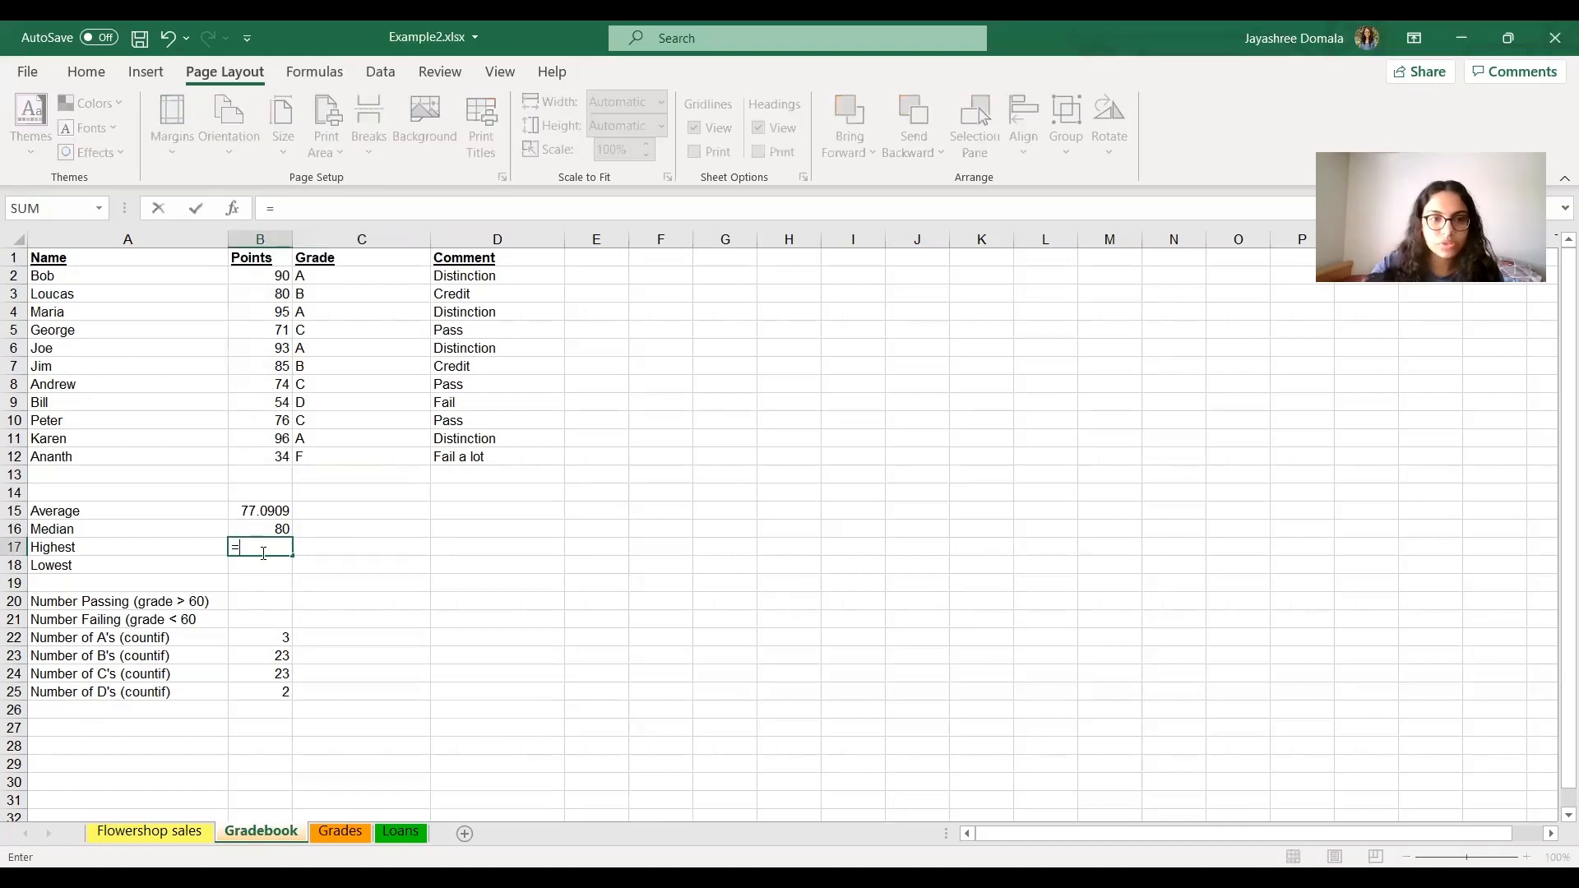
text(MAX(B2:)
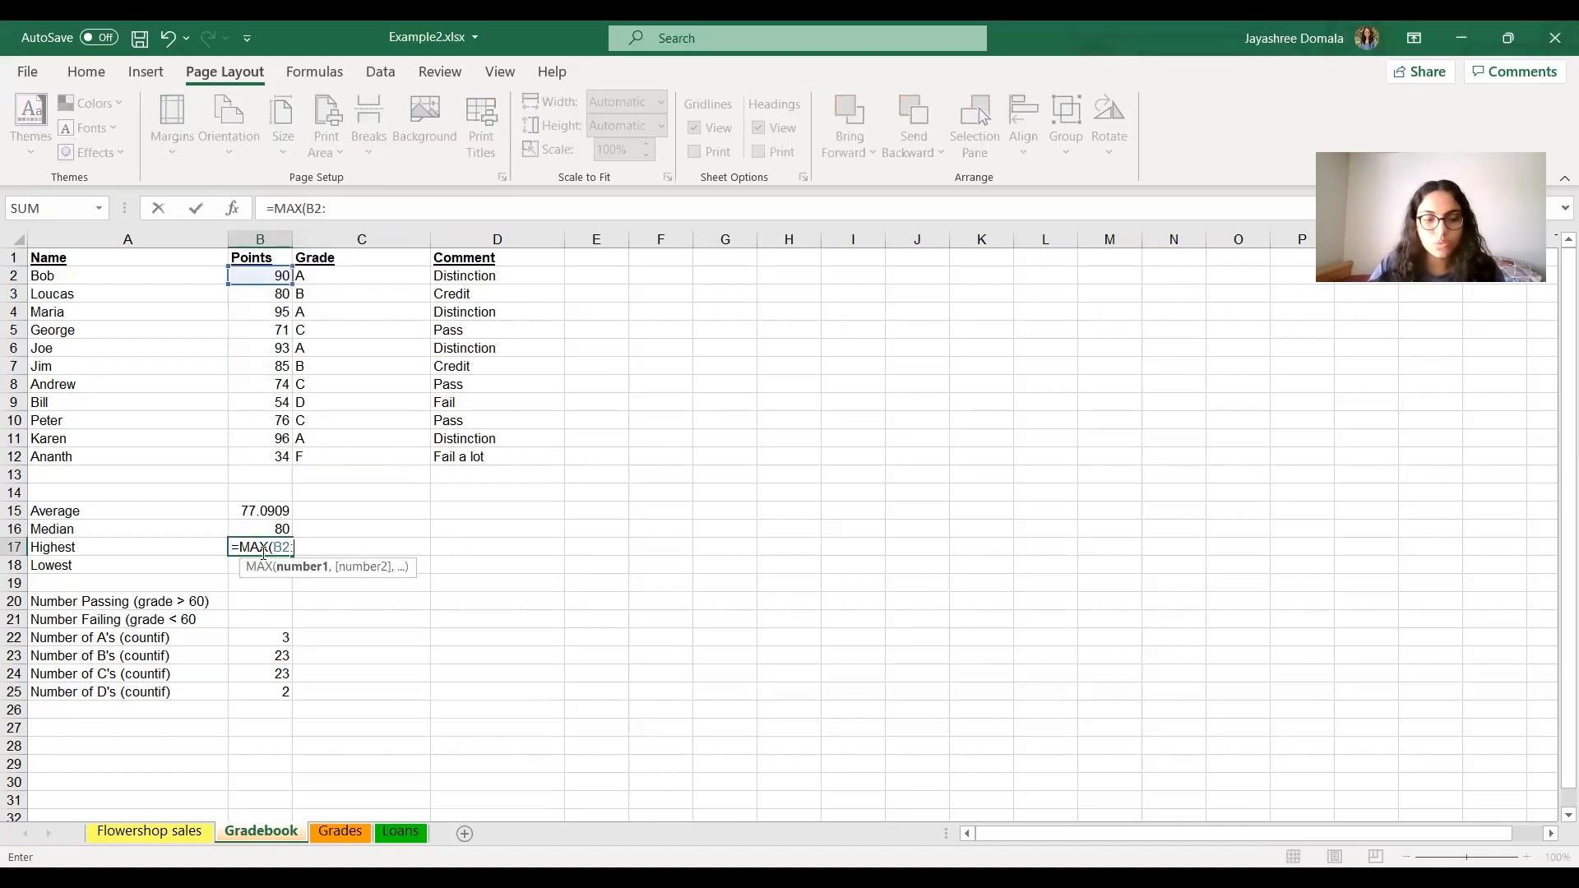
text(B12))
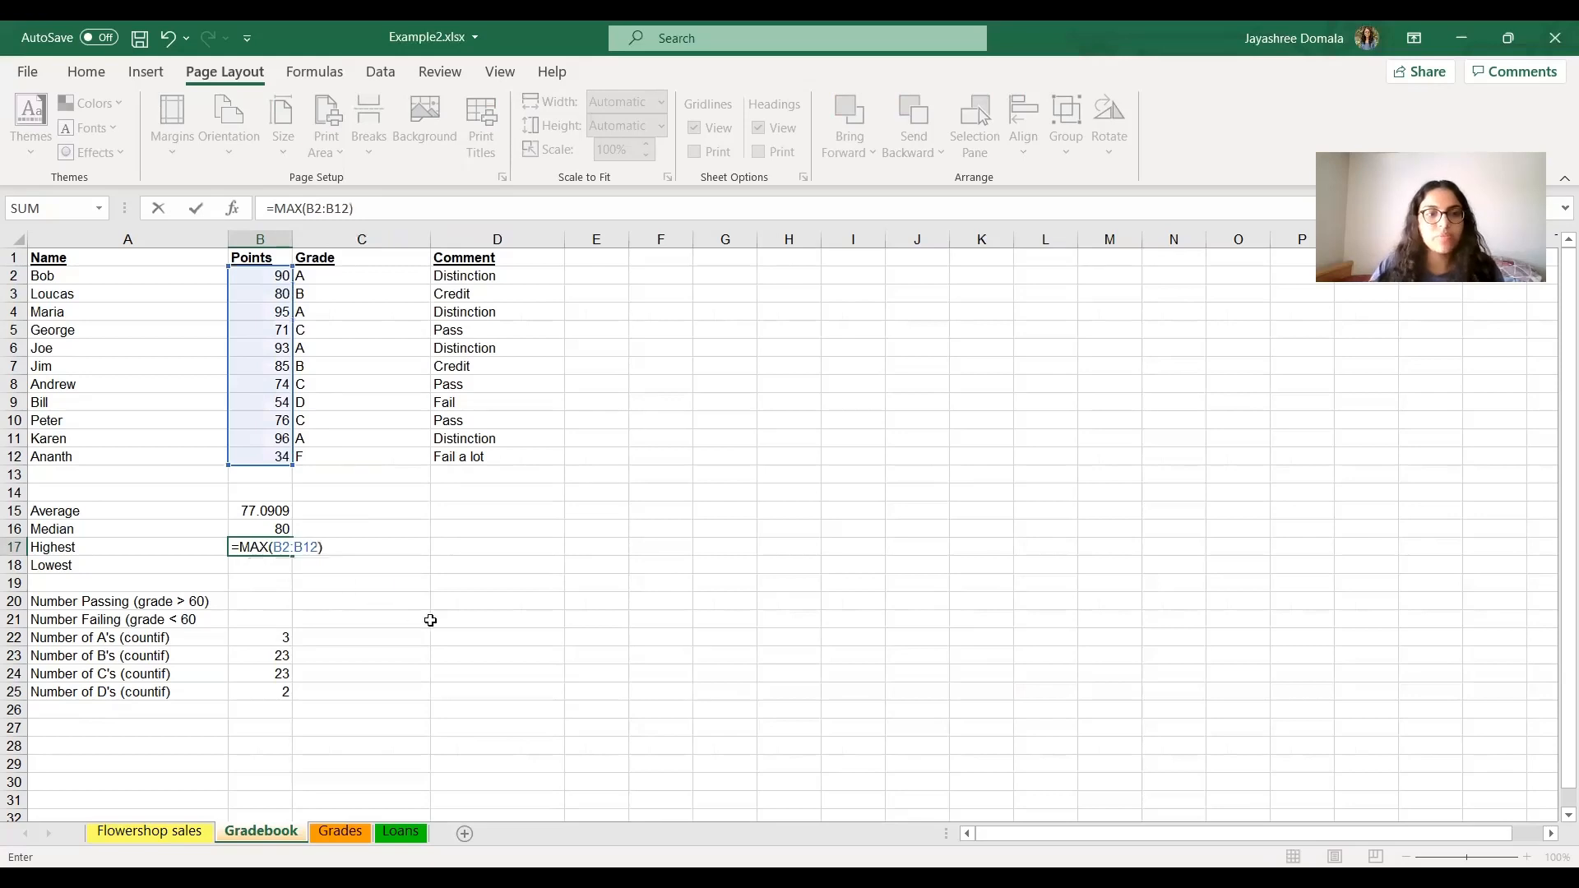
click(430, 620)
Calculate the lowest points in B18 with =MIN(B2:B12)
click(272, 566)
text(=)
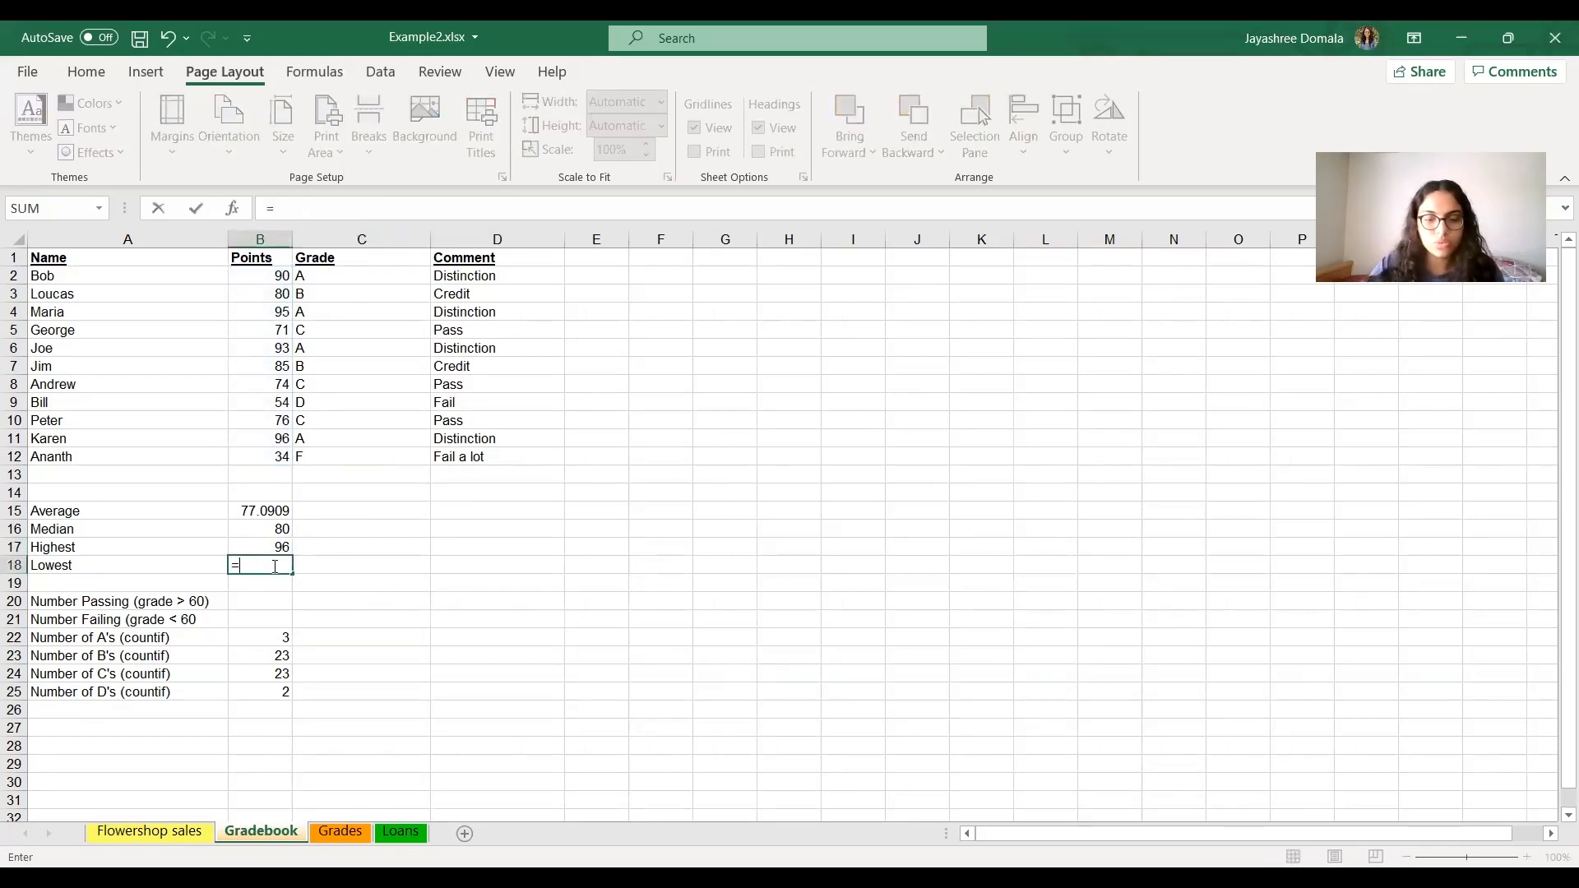
text(MIN(B2:)
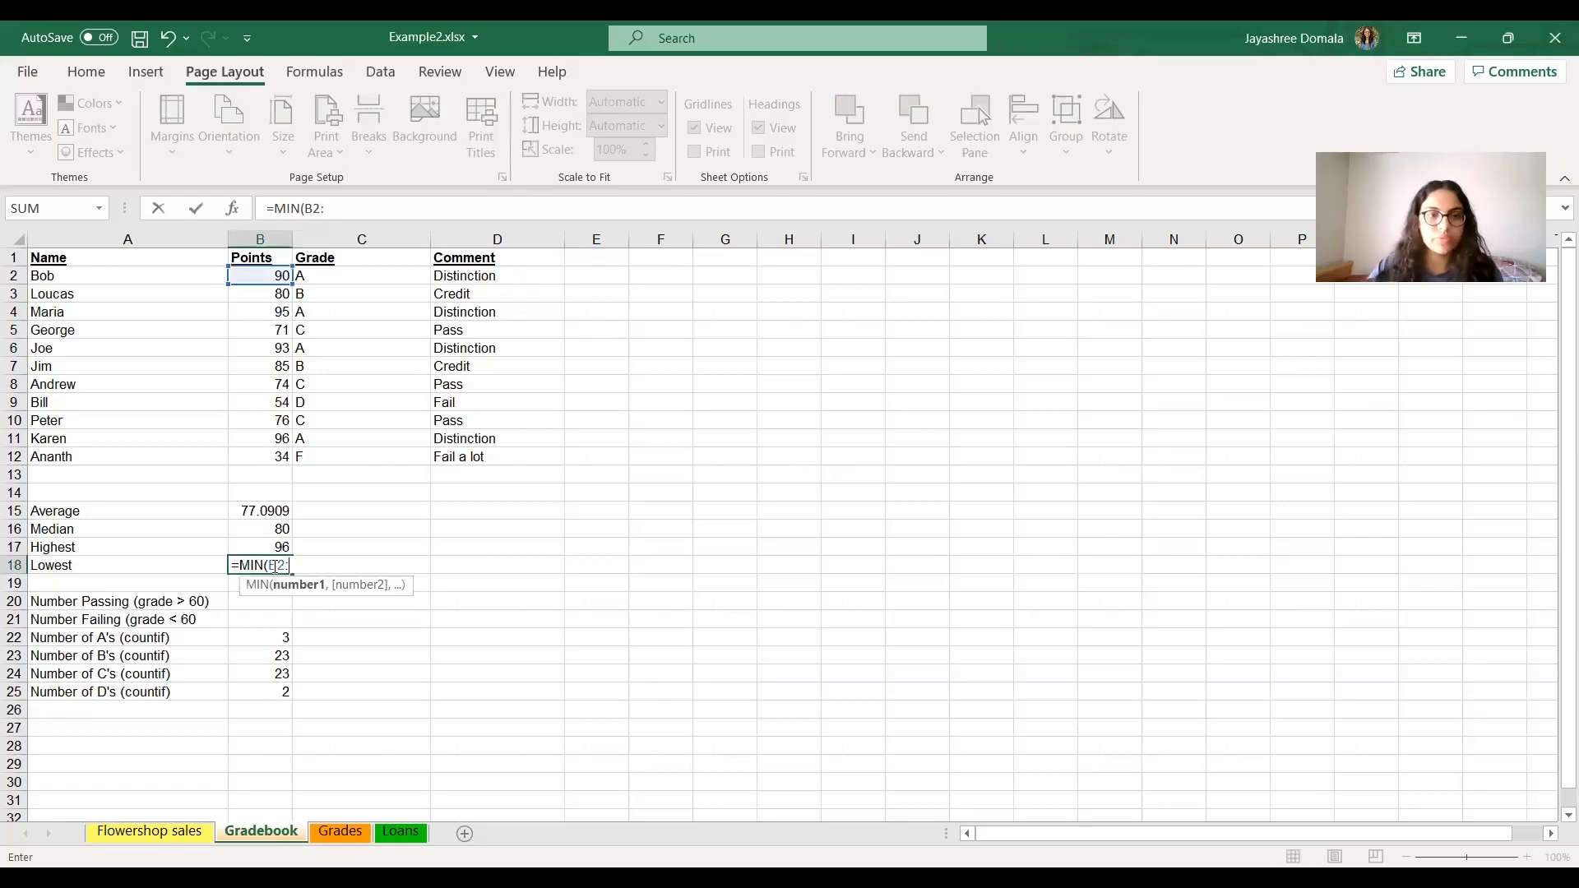
text(B12))
click(697, 680)
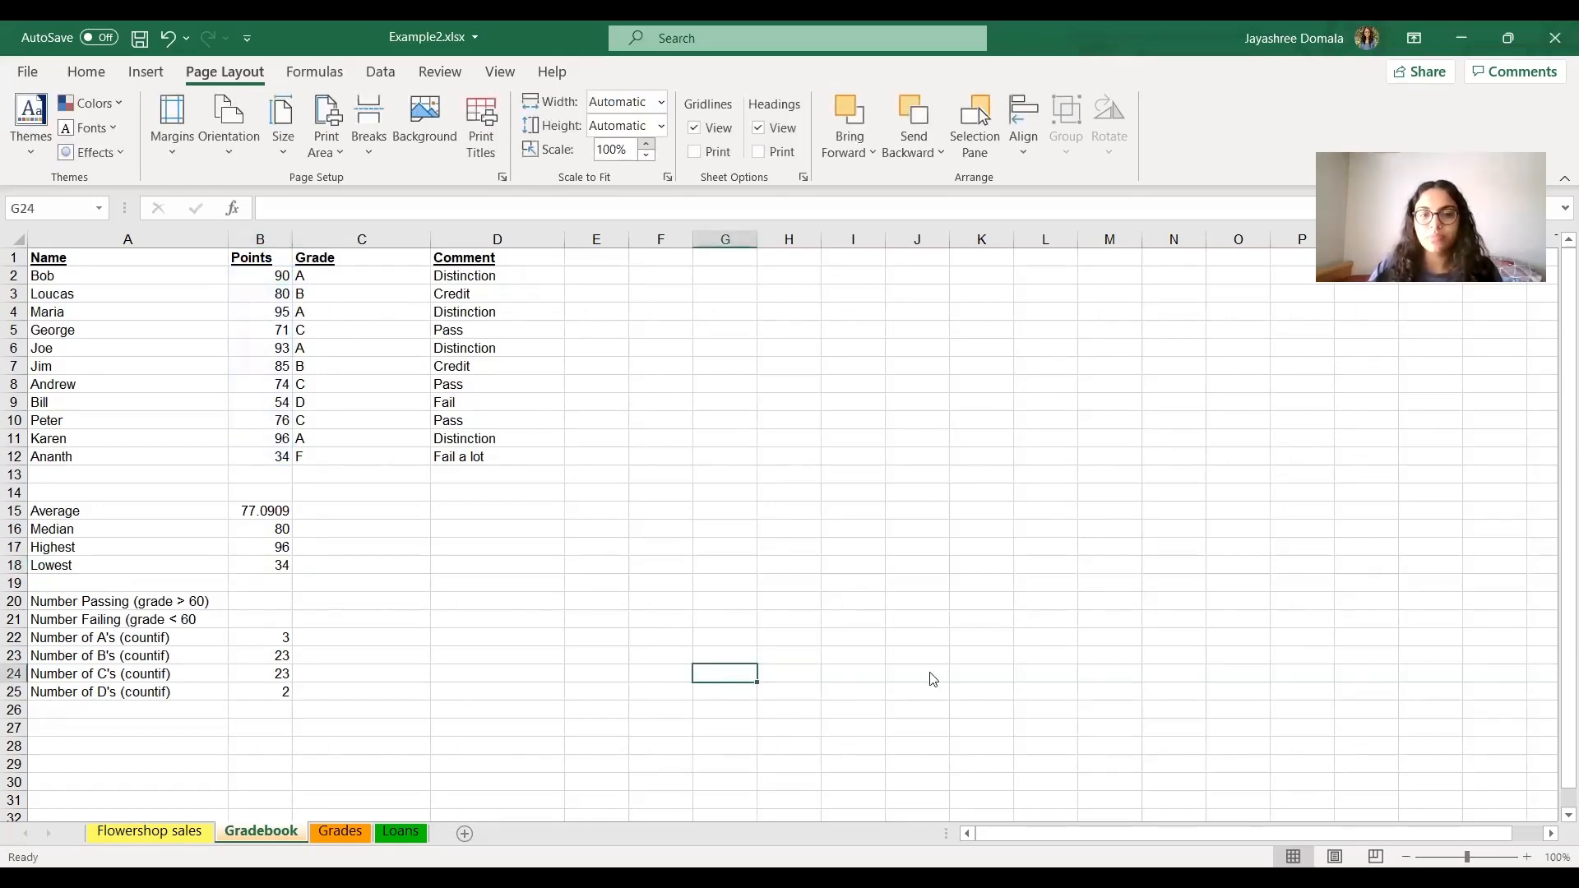
Check the Google Slides instructions, return to Excel, and apply an outside border around the grade table A1:D12
key(alt+Tab)
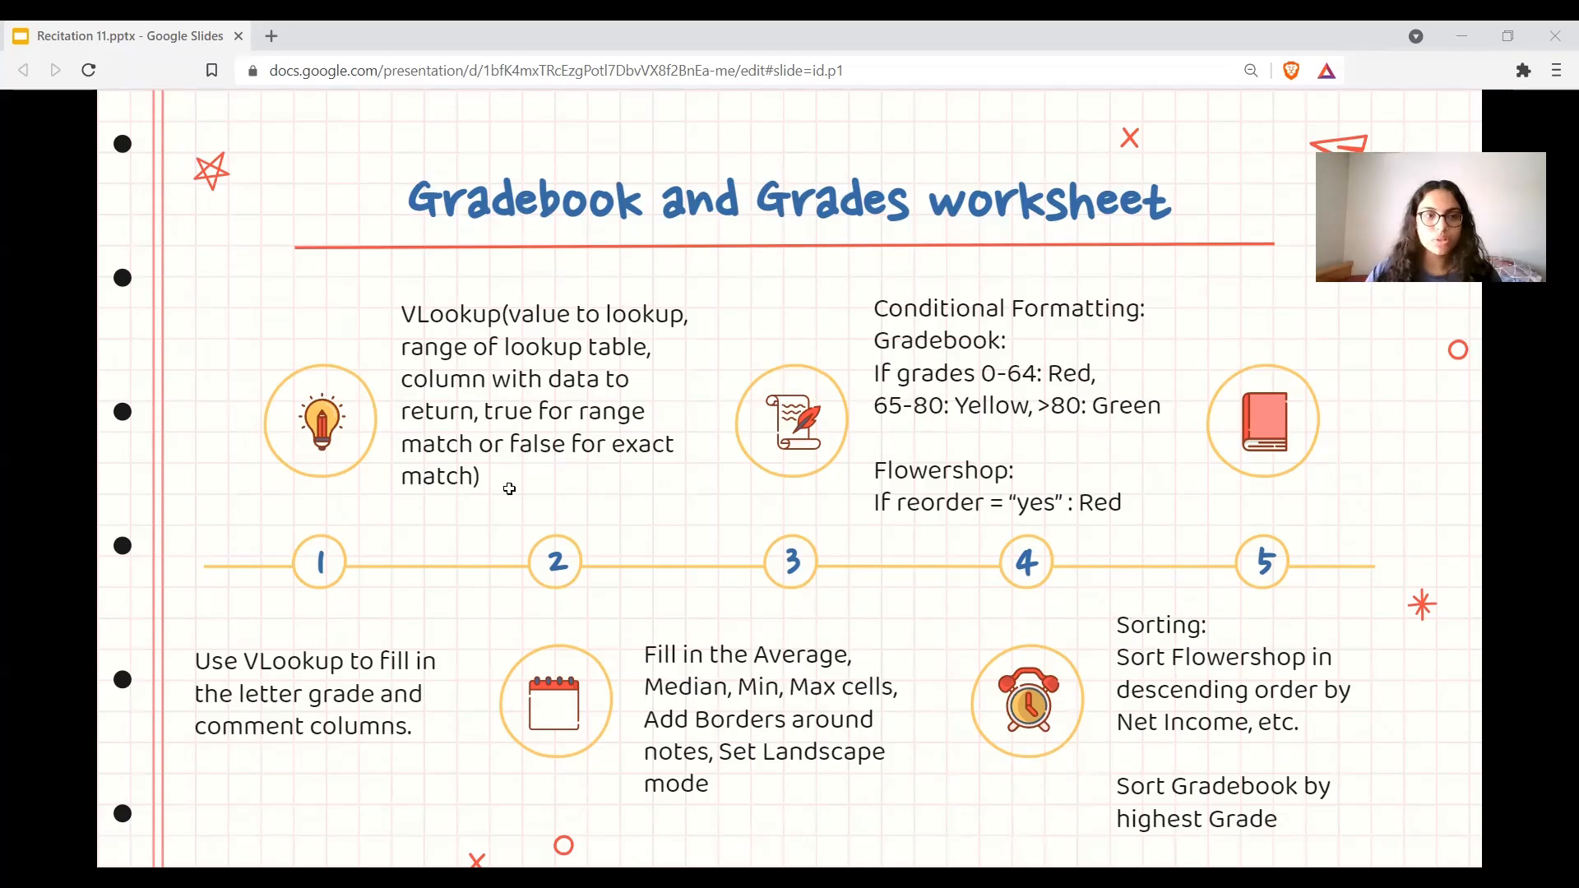
key(alt+Tab)
click(108, 255)
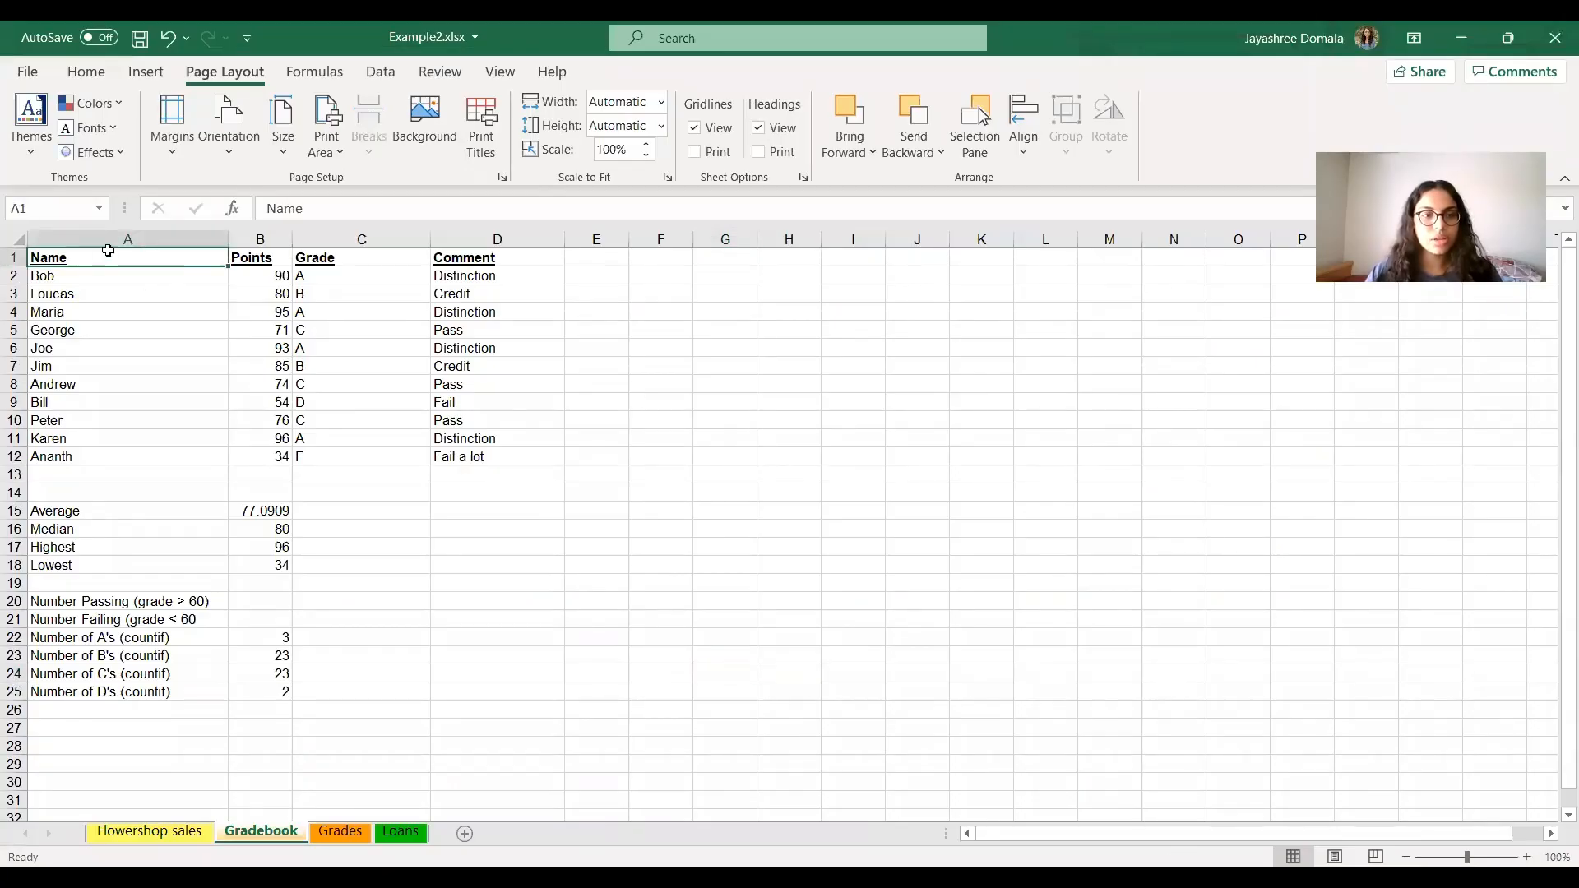
key(ctrl+a)
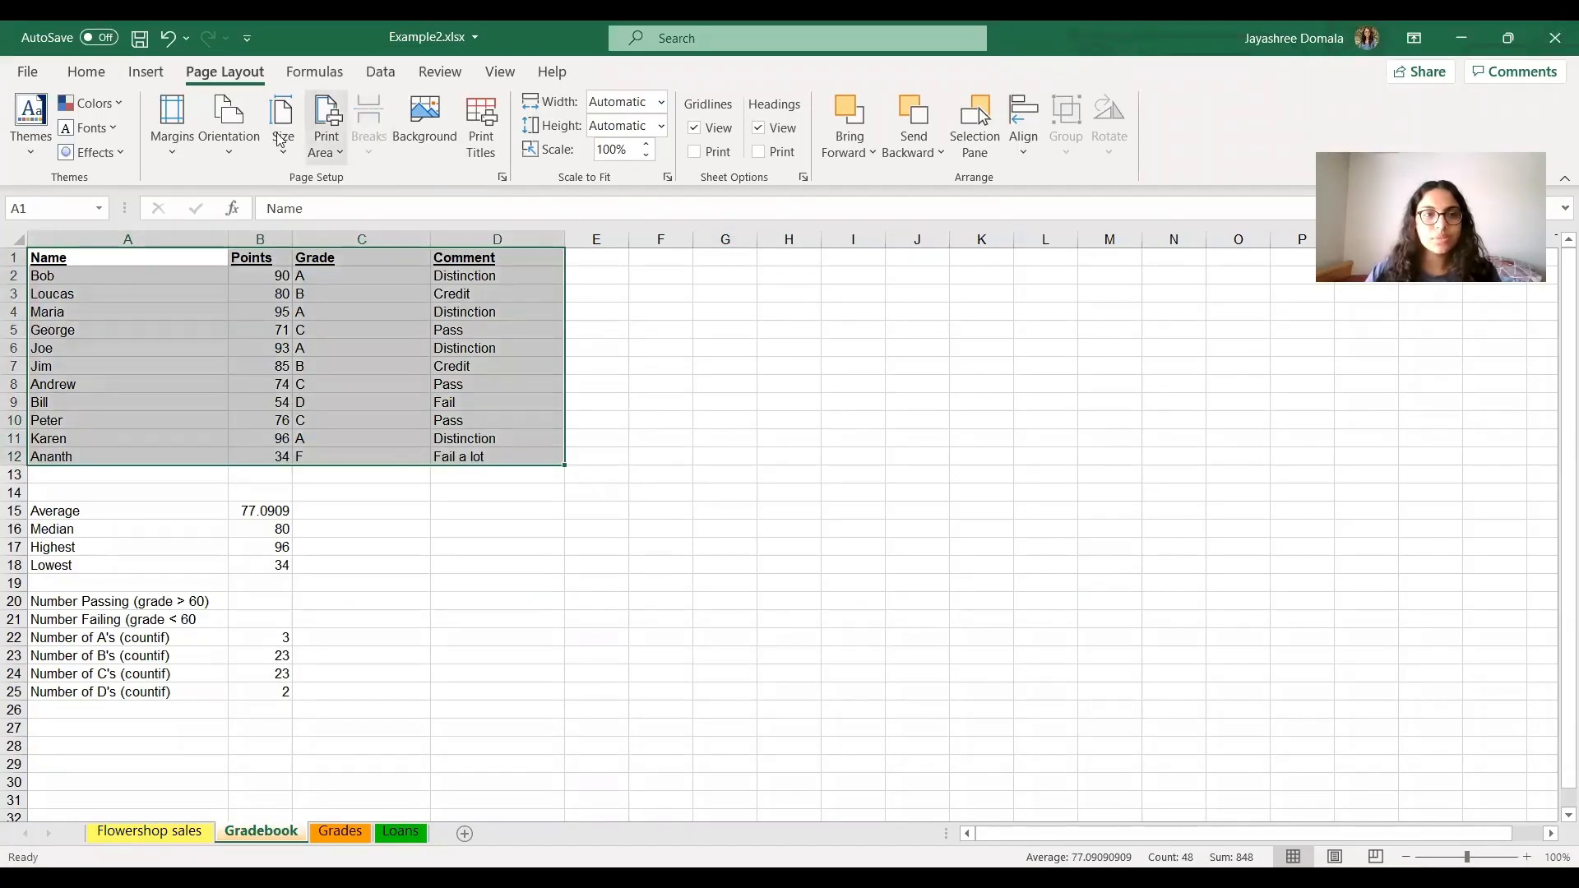
click(146, 73)
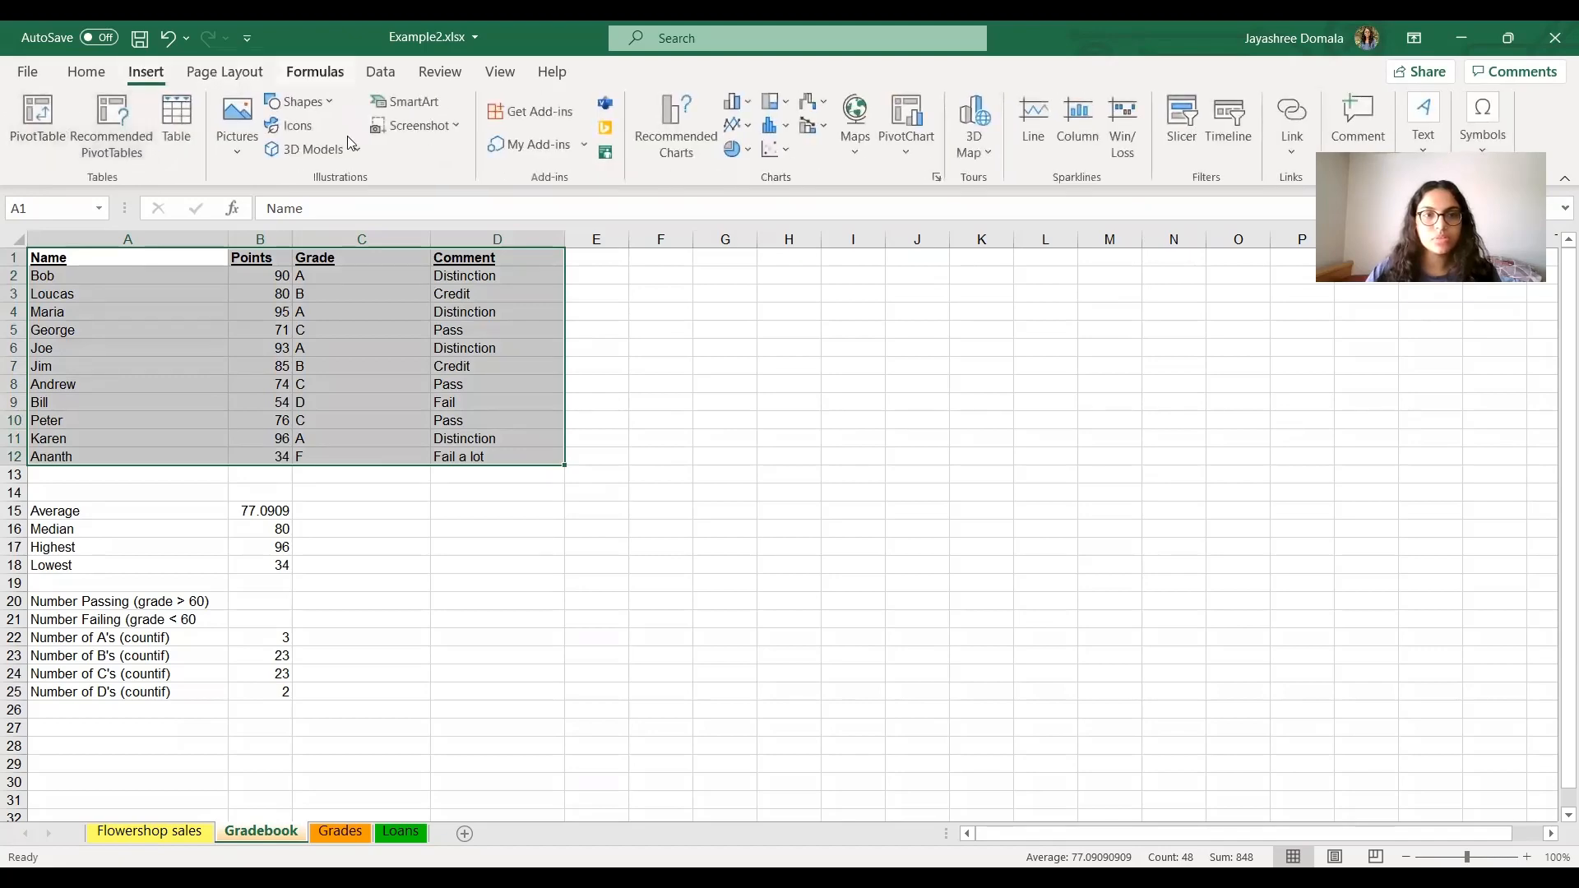
click(87, 74)
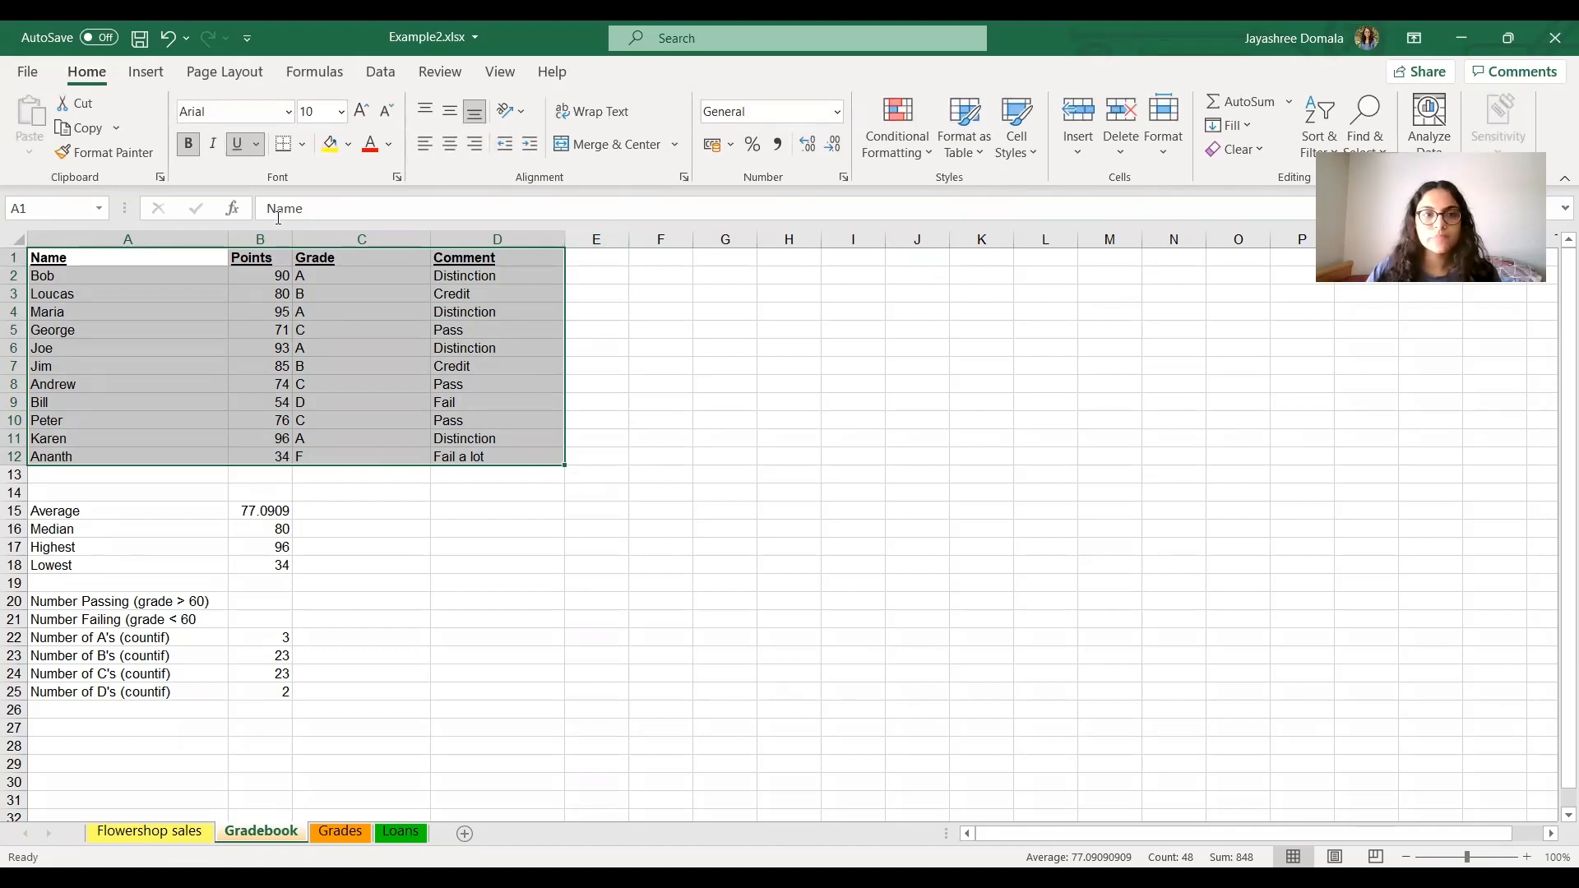
click(304, 146)
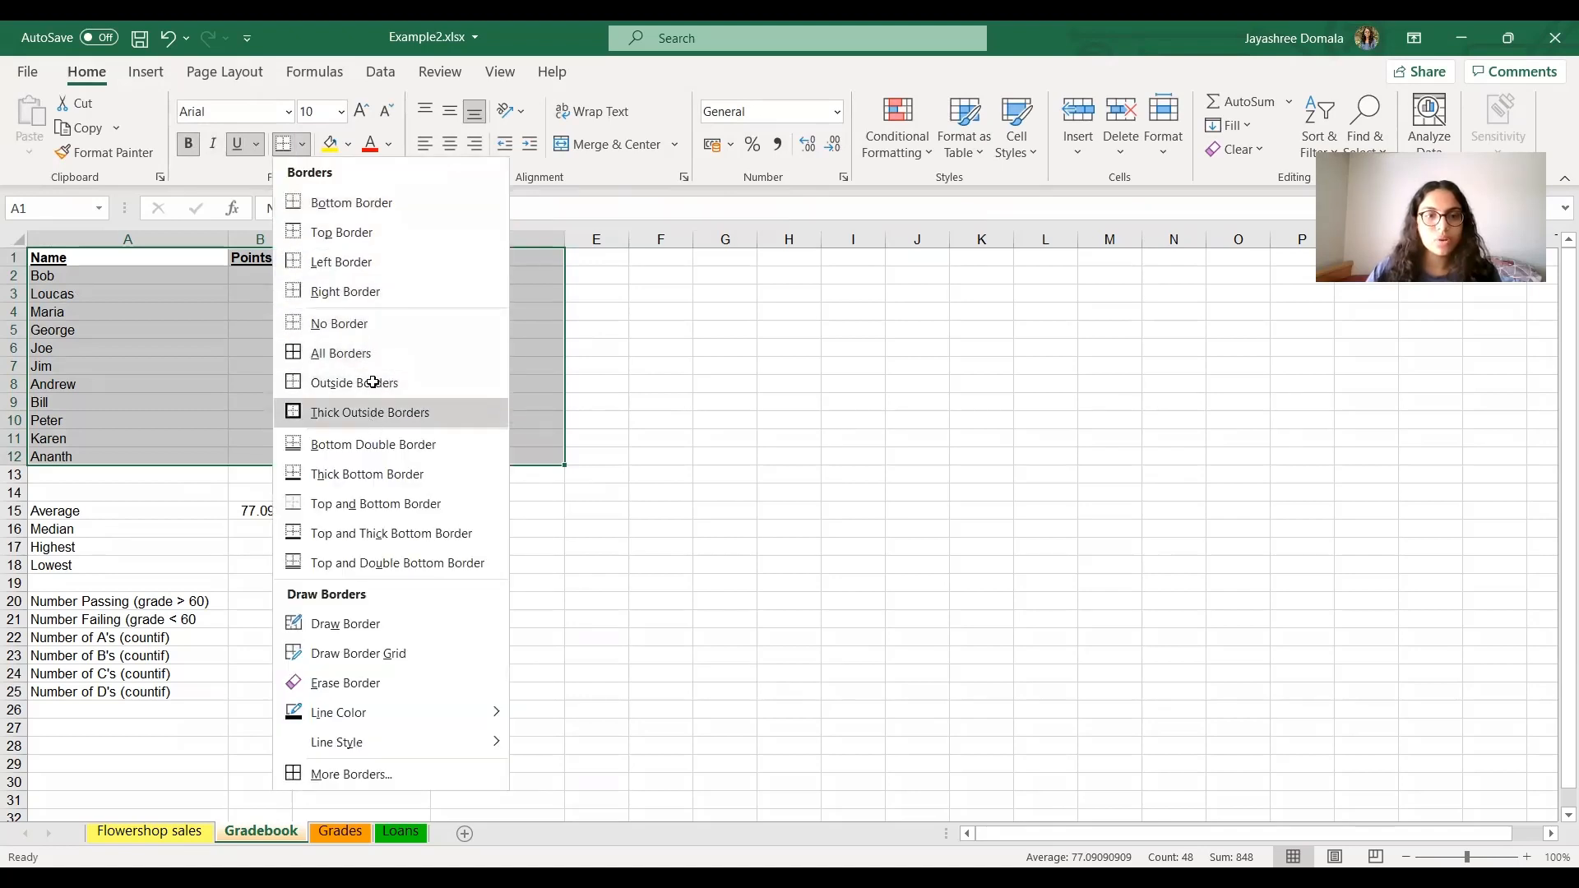
click(373, 411)
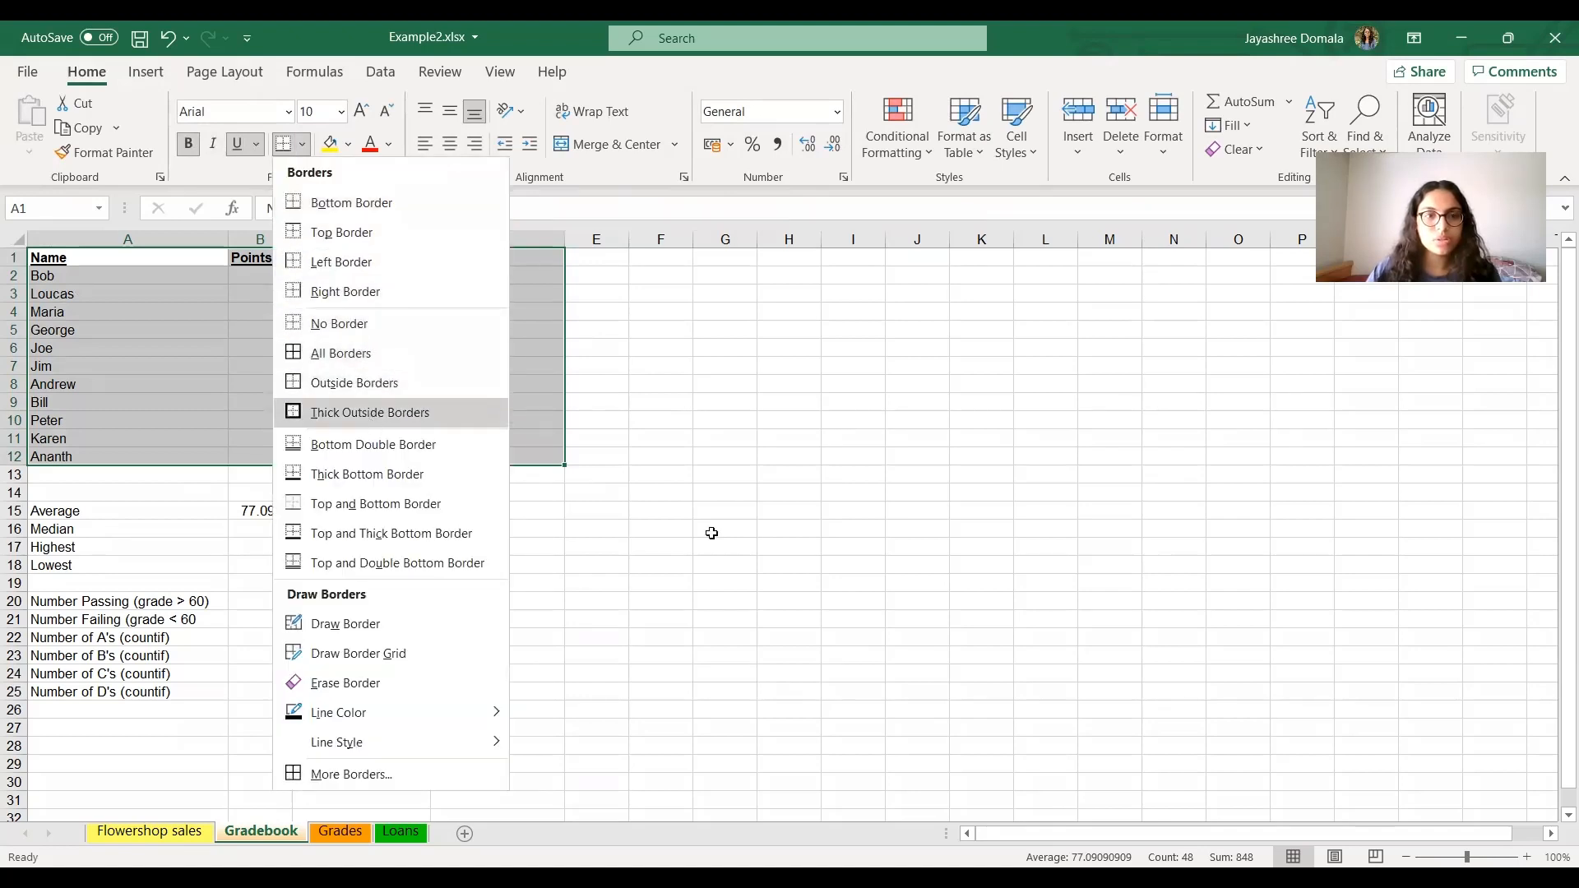
Set the border line style to a thin solid line, and apply Thick Outside Borders around A1:D12
click(301, 146)
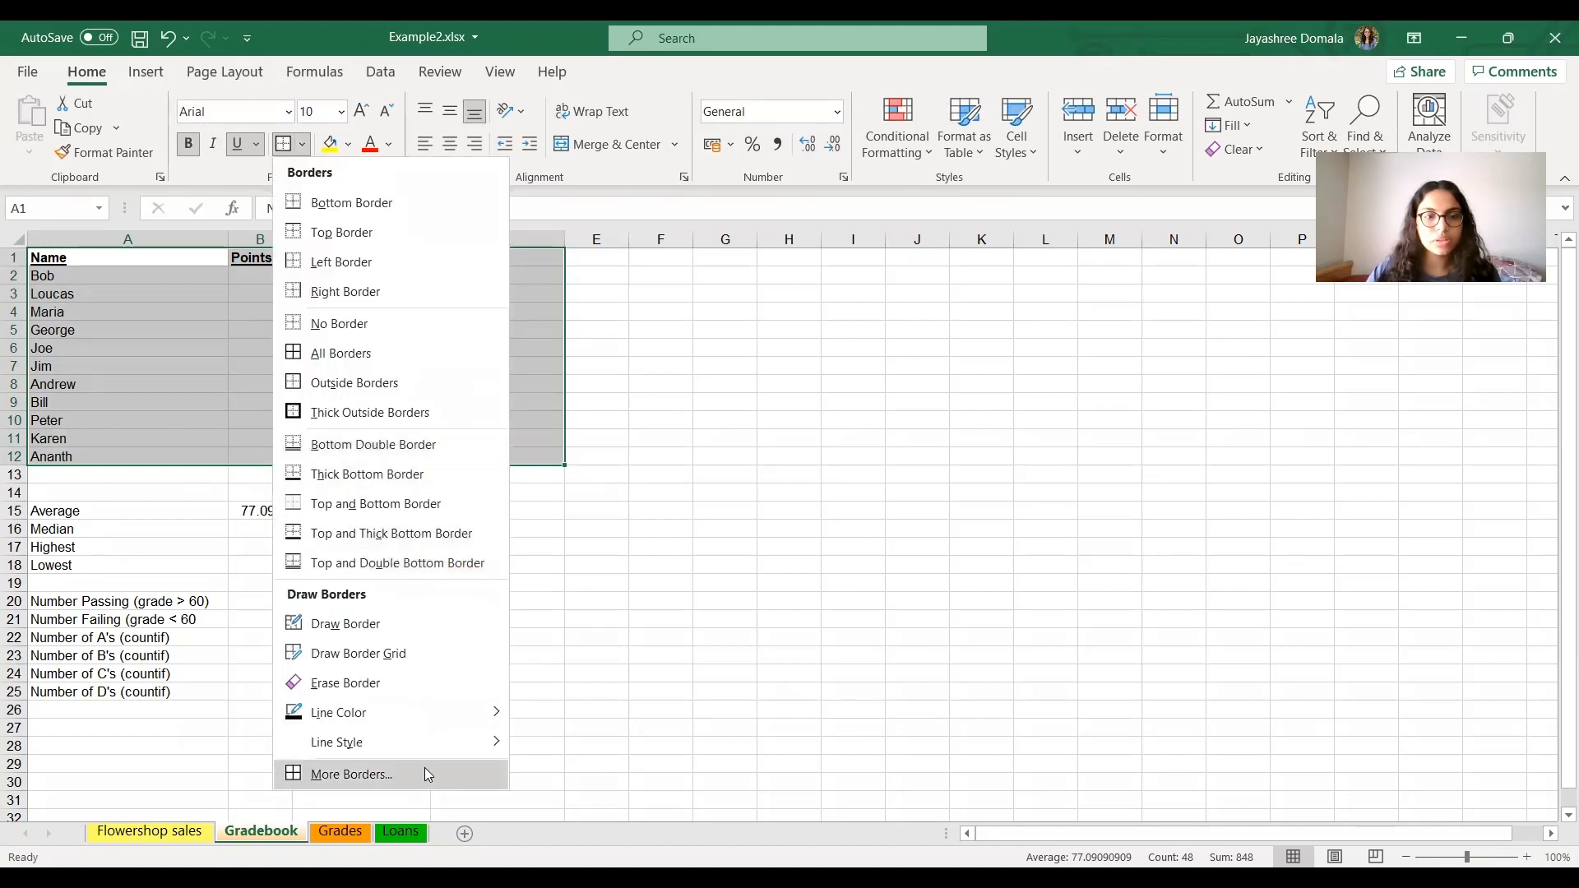
mouse_move(439, 744)
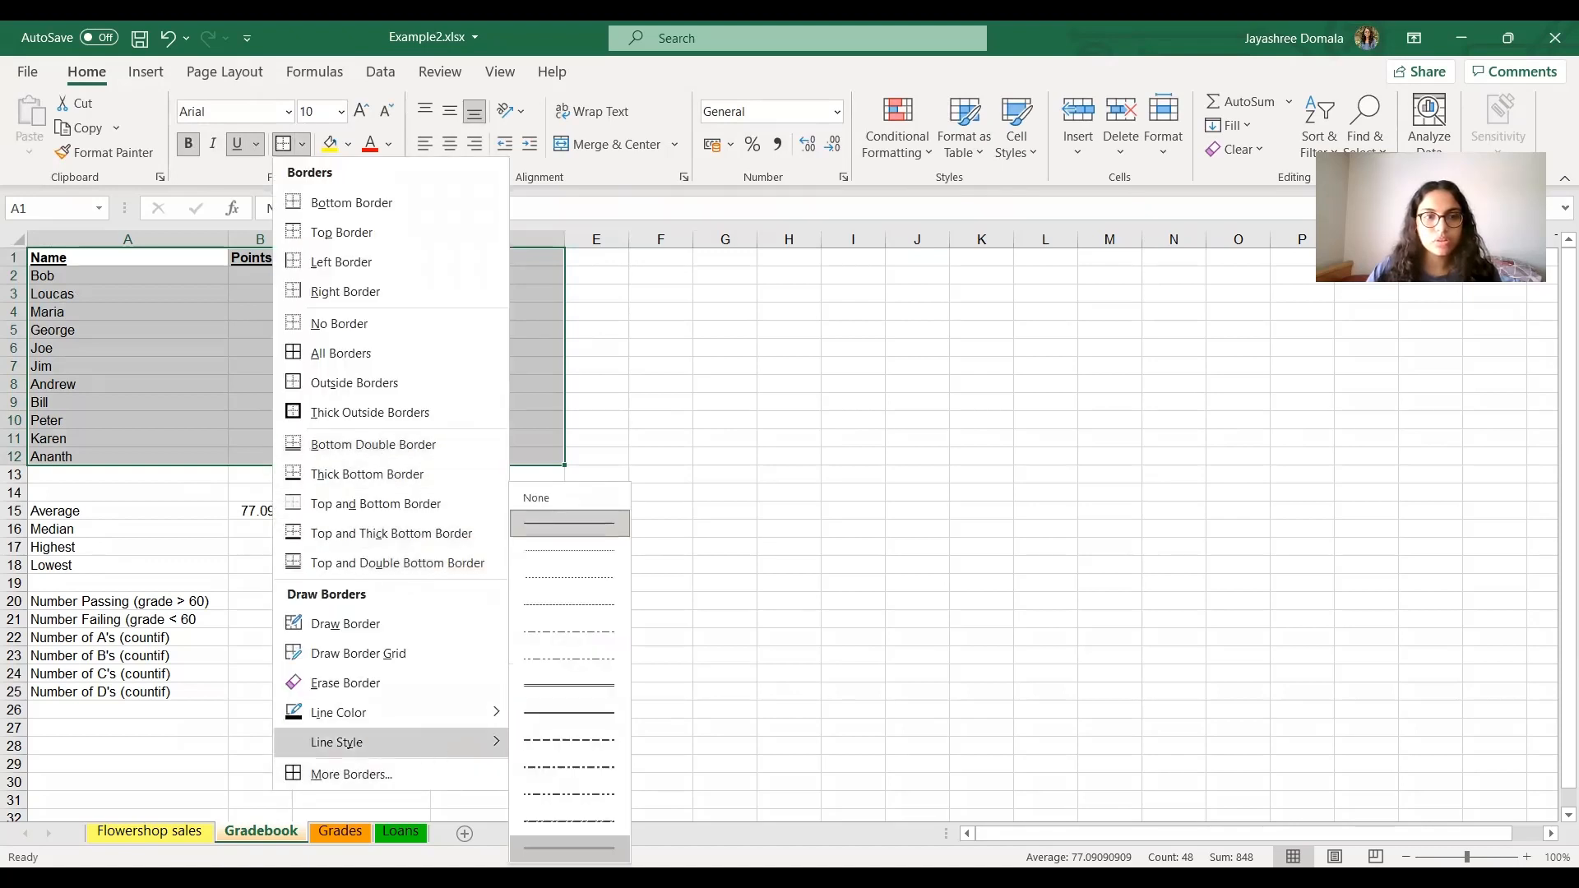
click(569, 523)
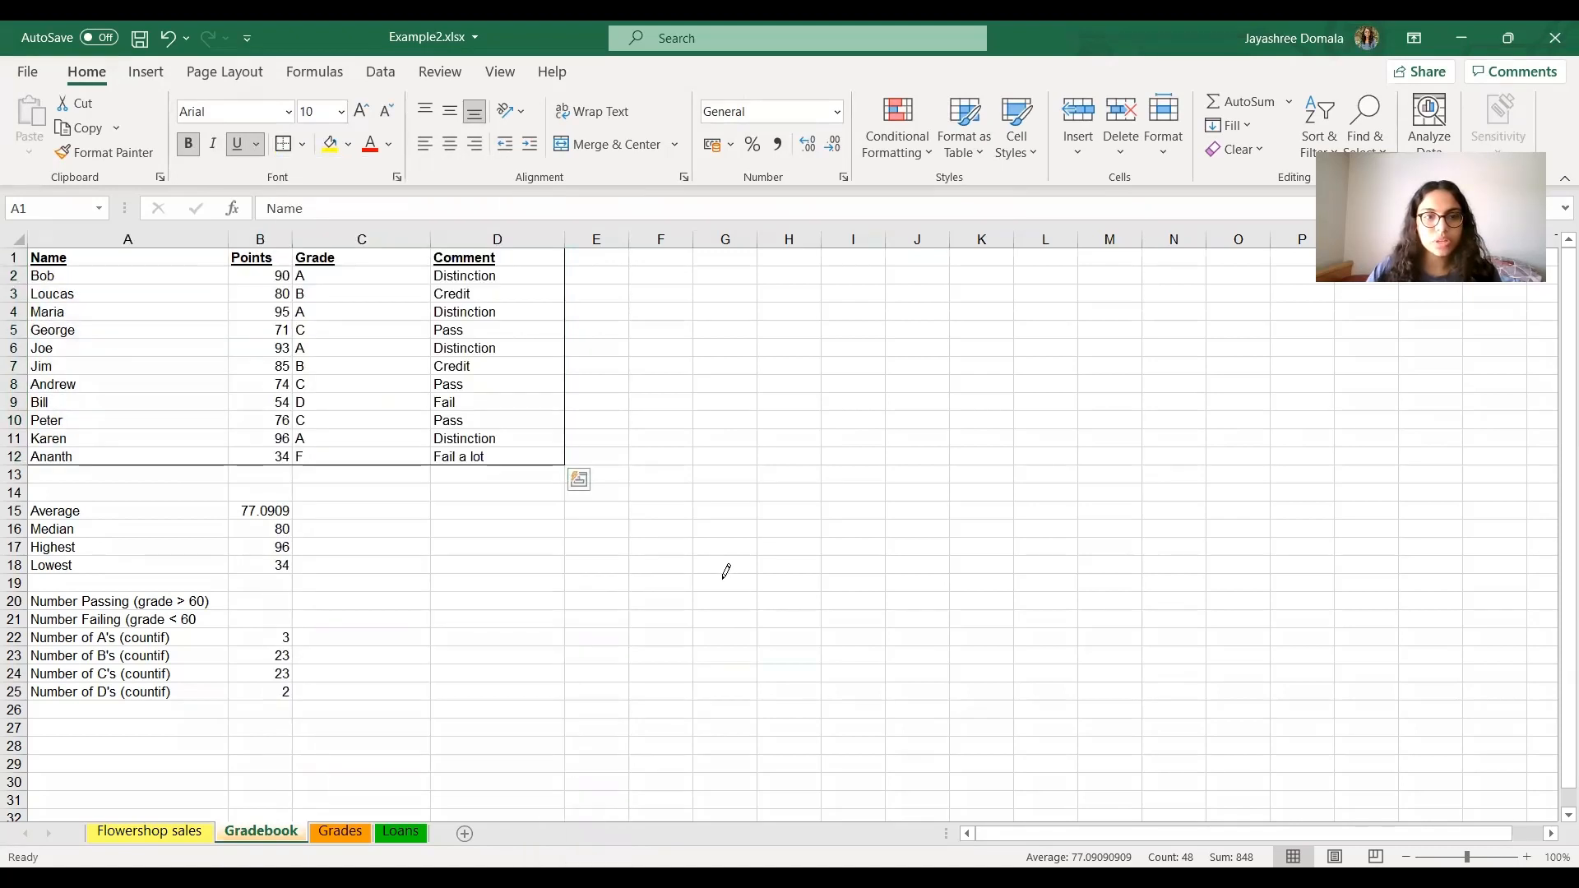
click(301, 147)
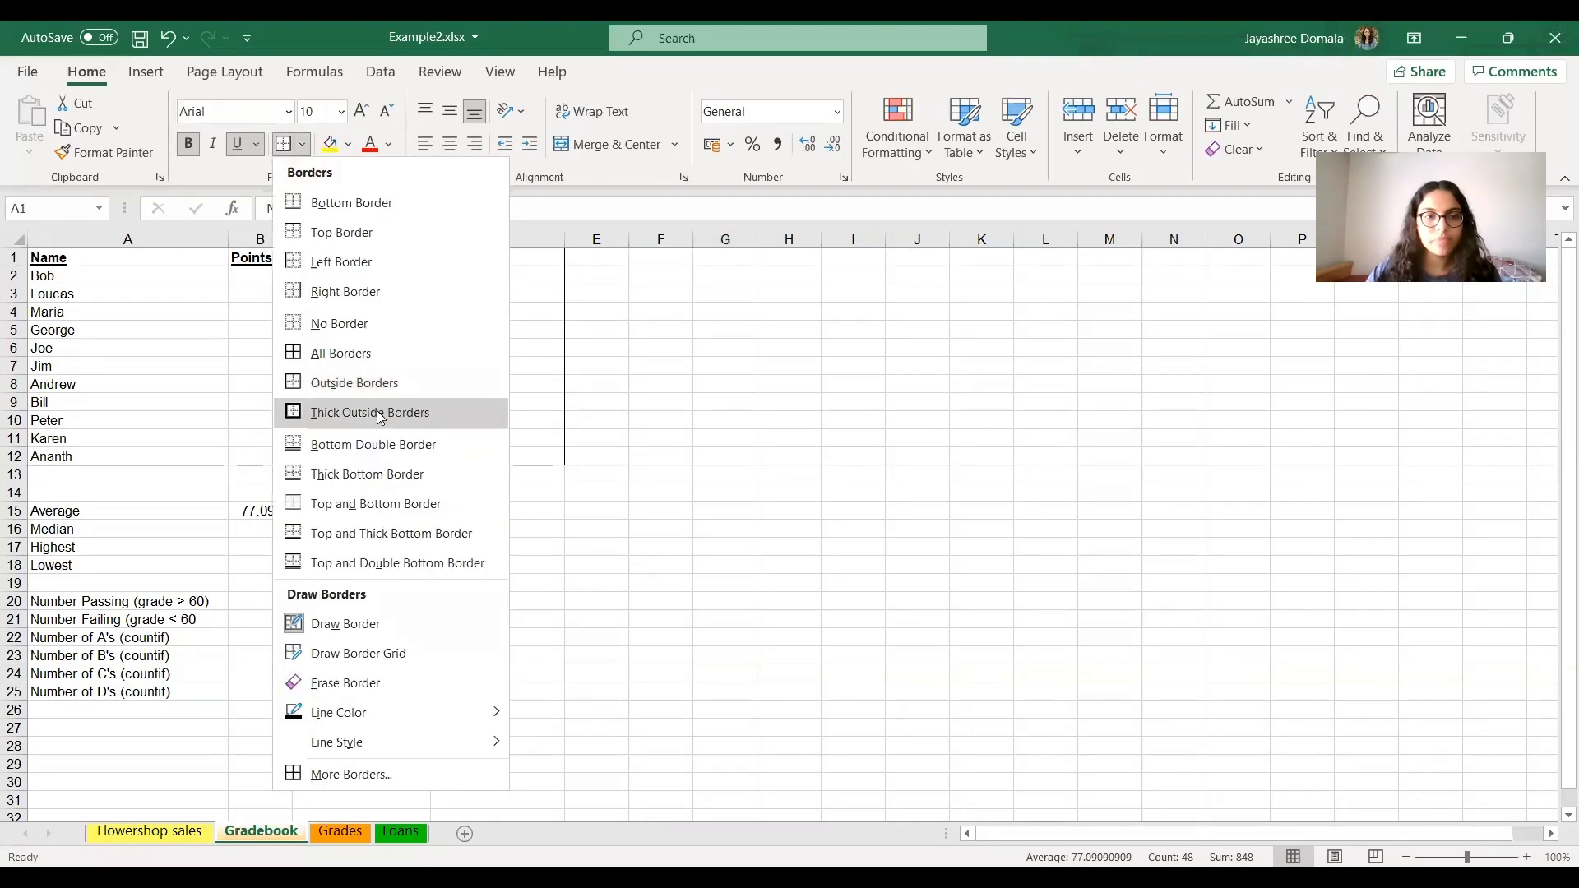
click(788, 620)
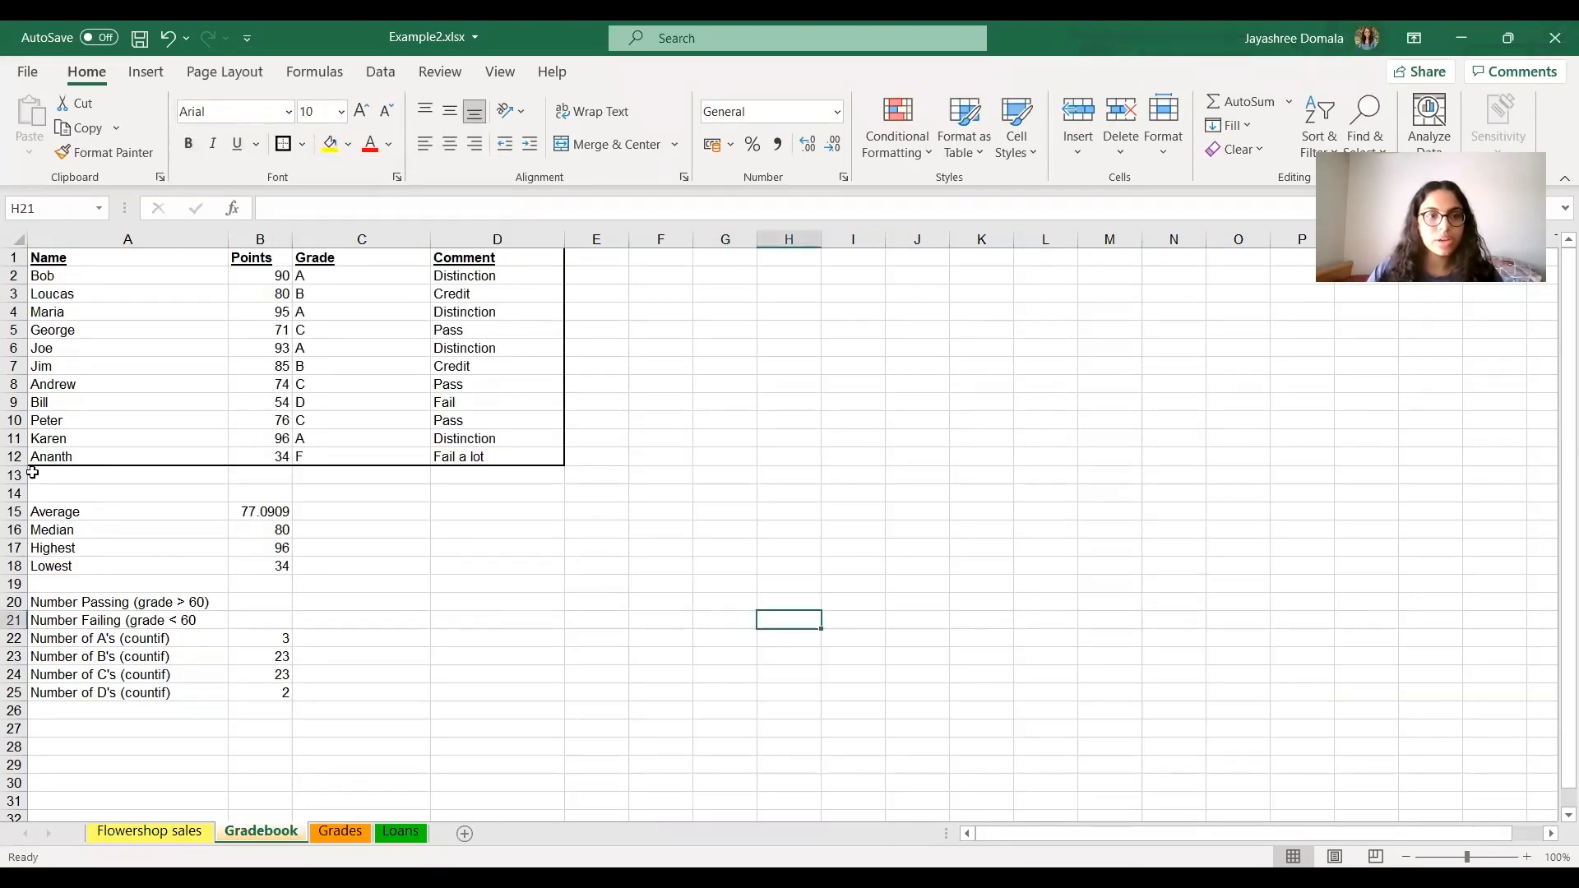
Add thick outside borders around the statistics block A15:B18 and around the counts block A20:B25
click(100, 514)
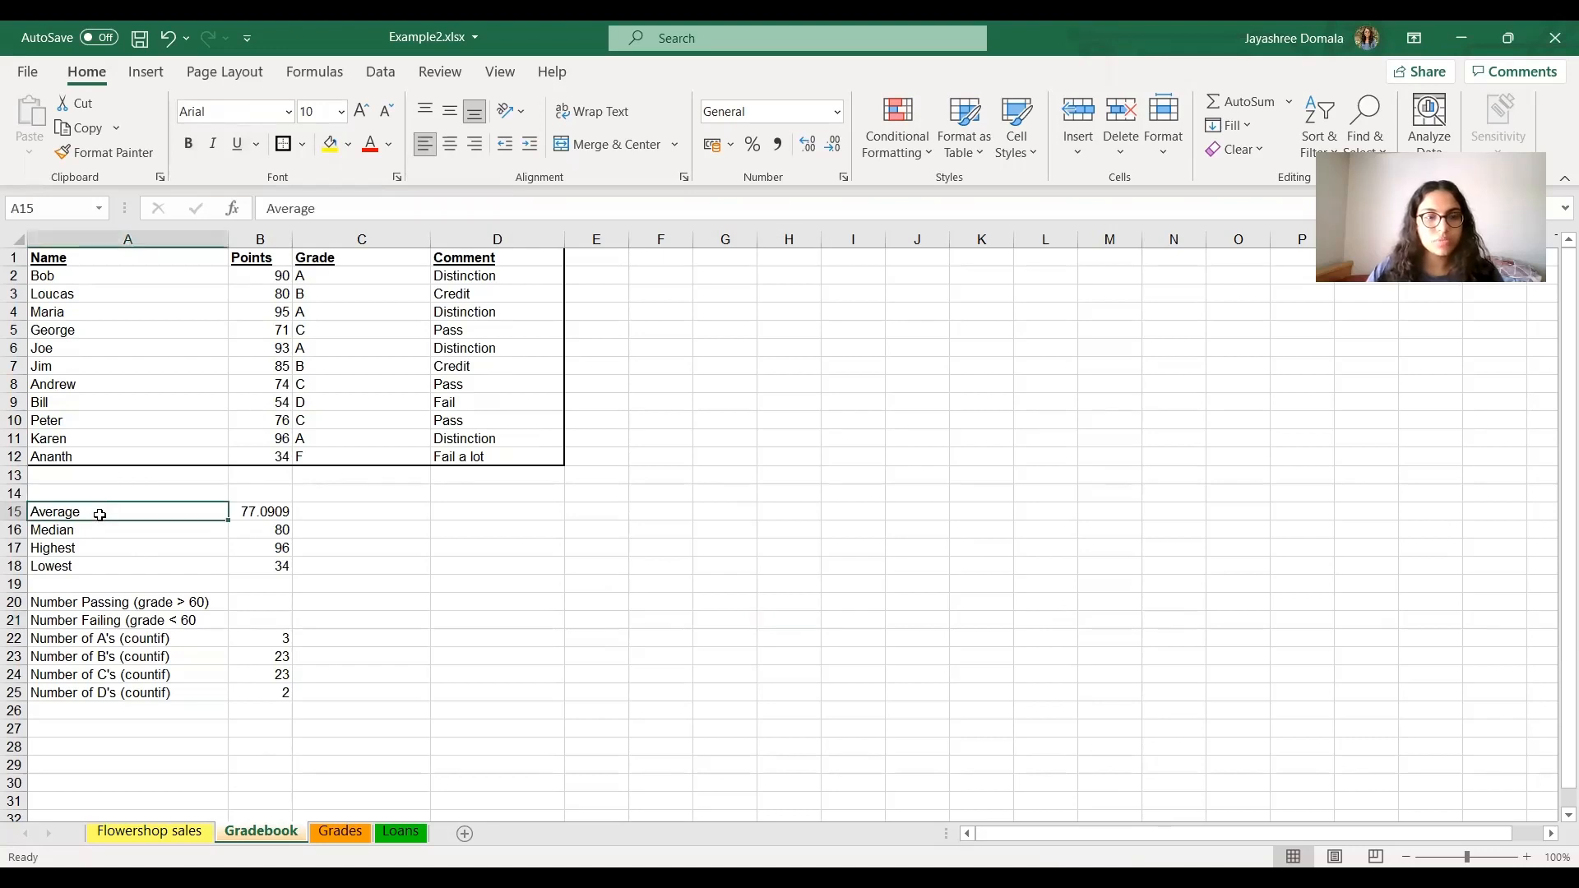
drag(99, 515, 263, 568)
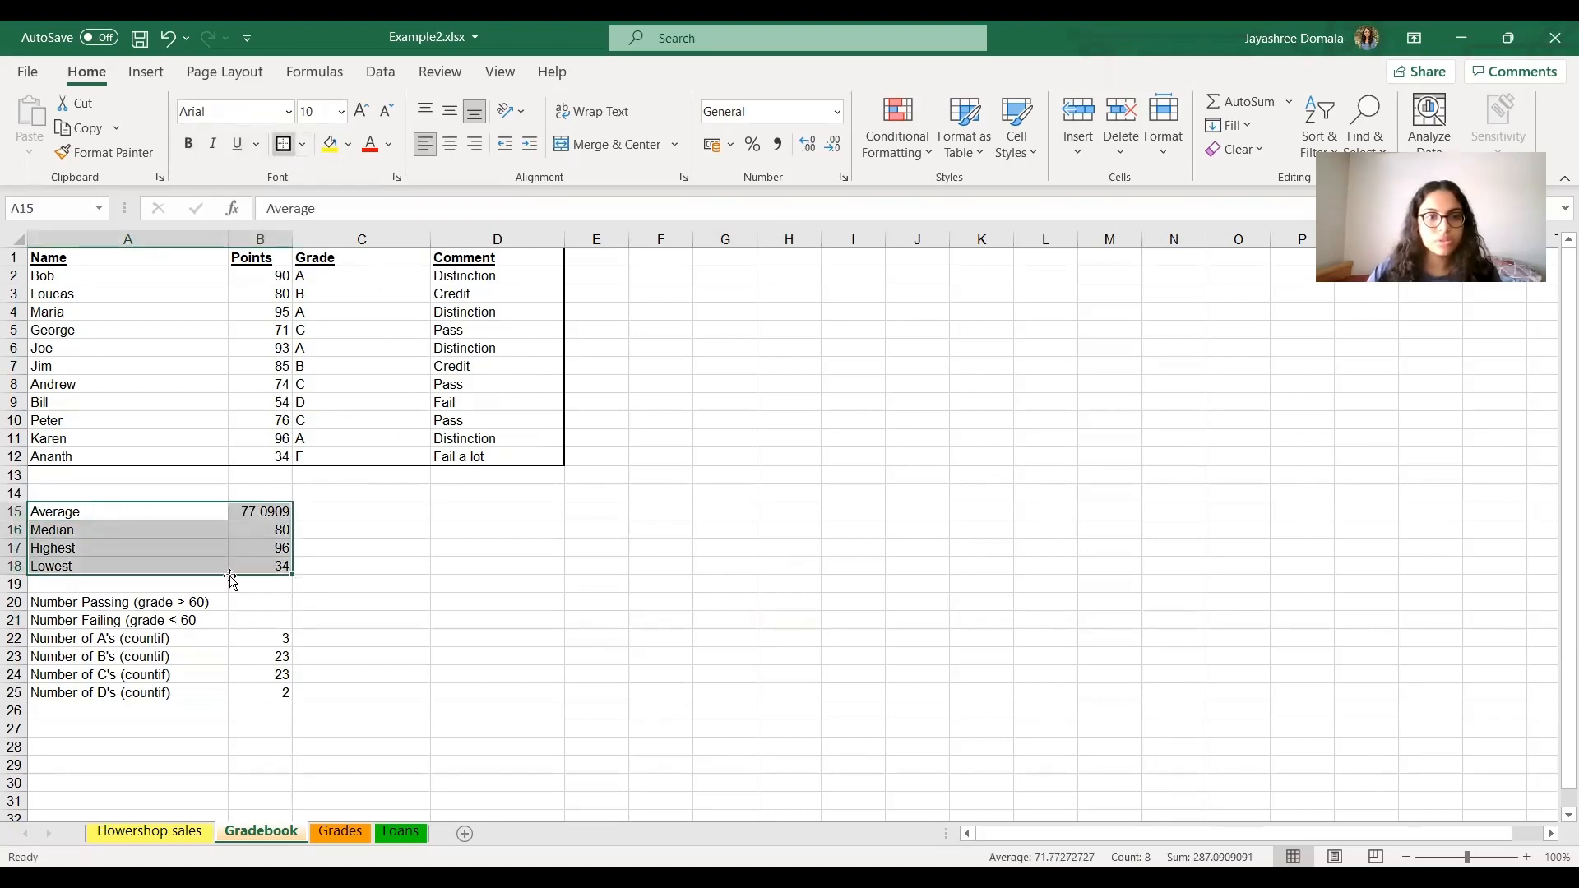
drag(64, 603, 271, 696)
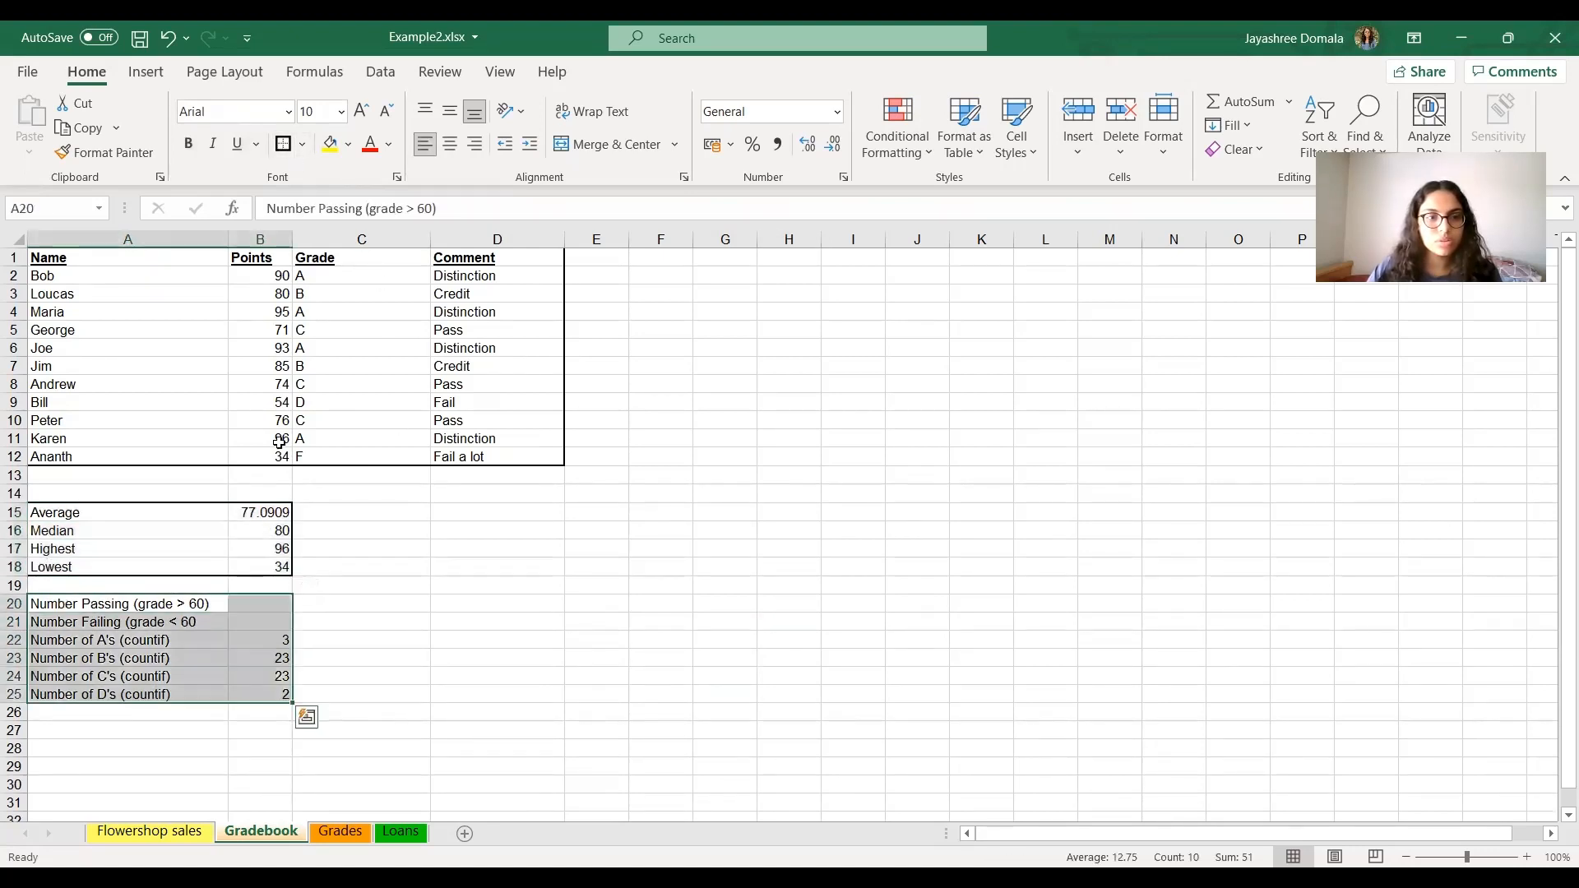
click(283, 144)
click(768, 659)
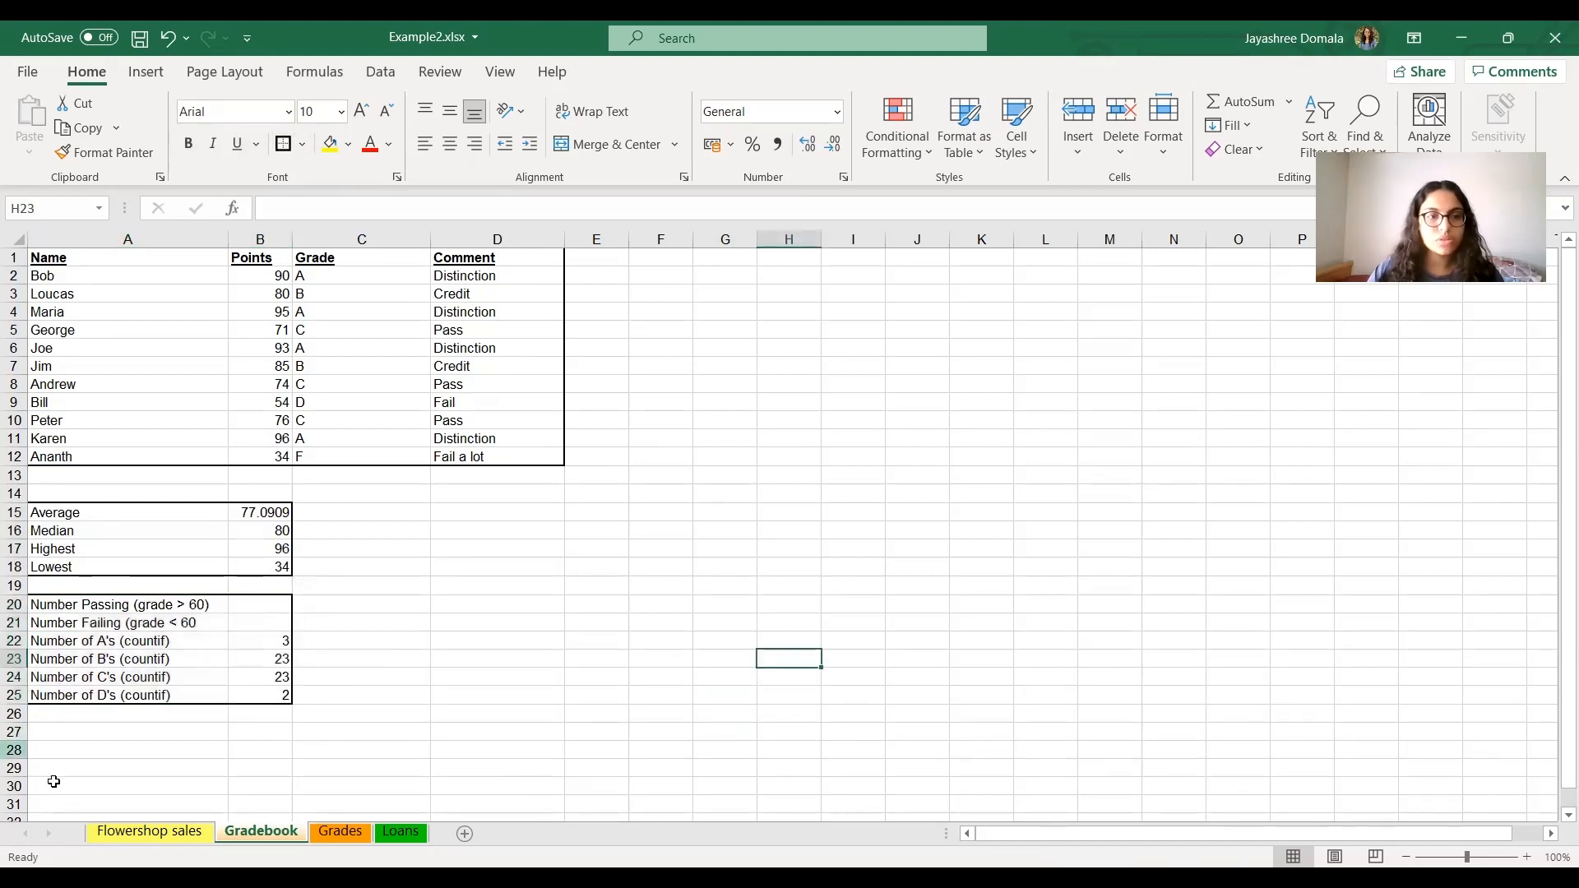
click(303, 144)
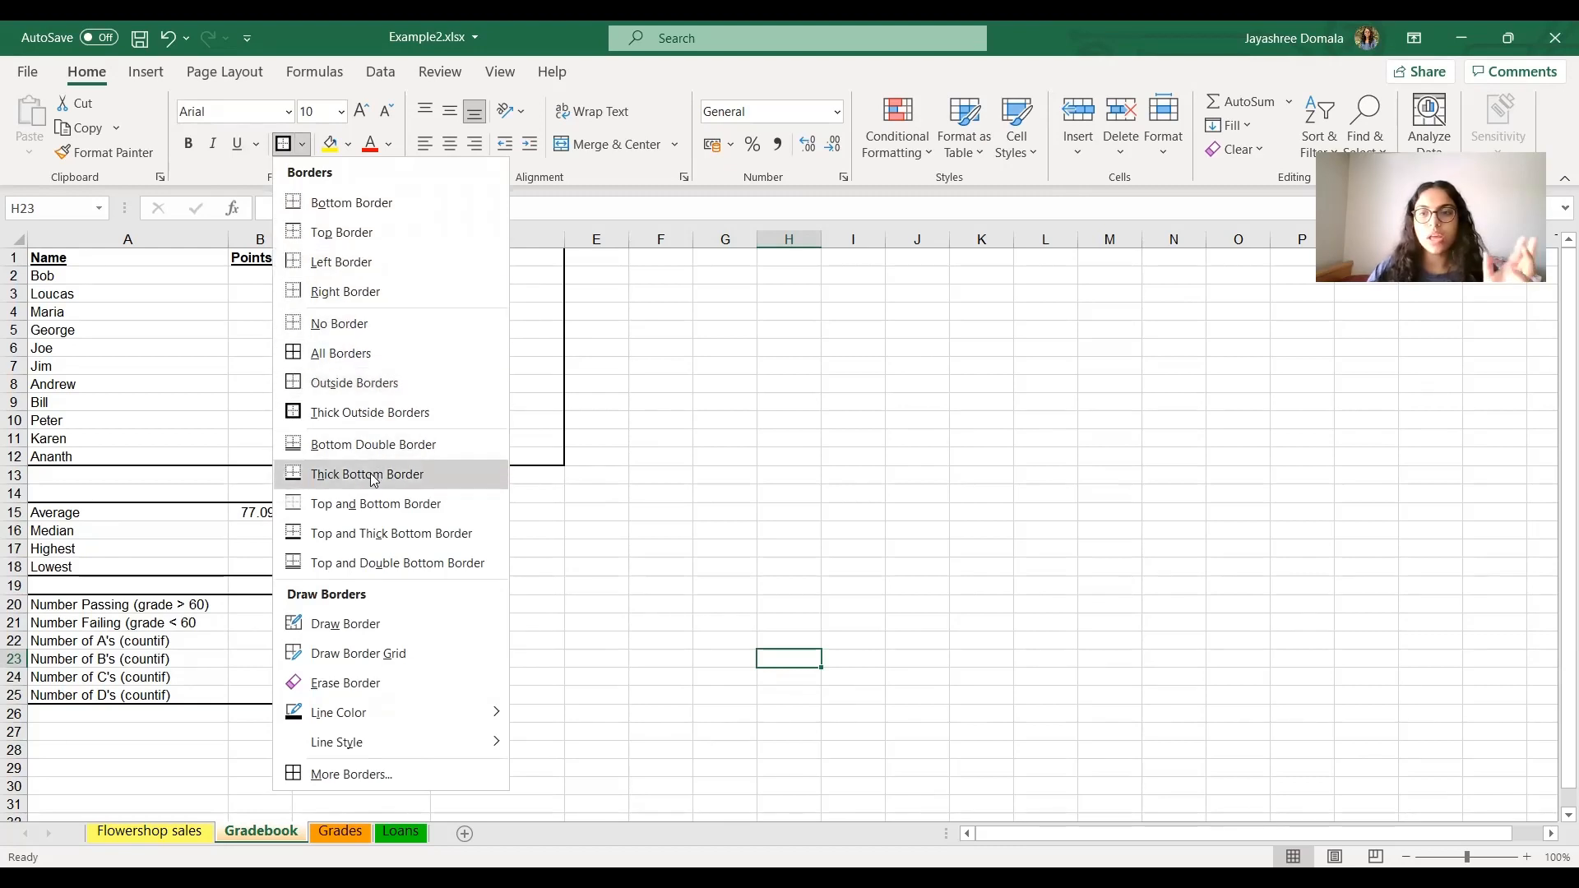
click(771, 571)
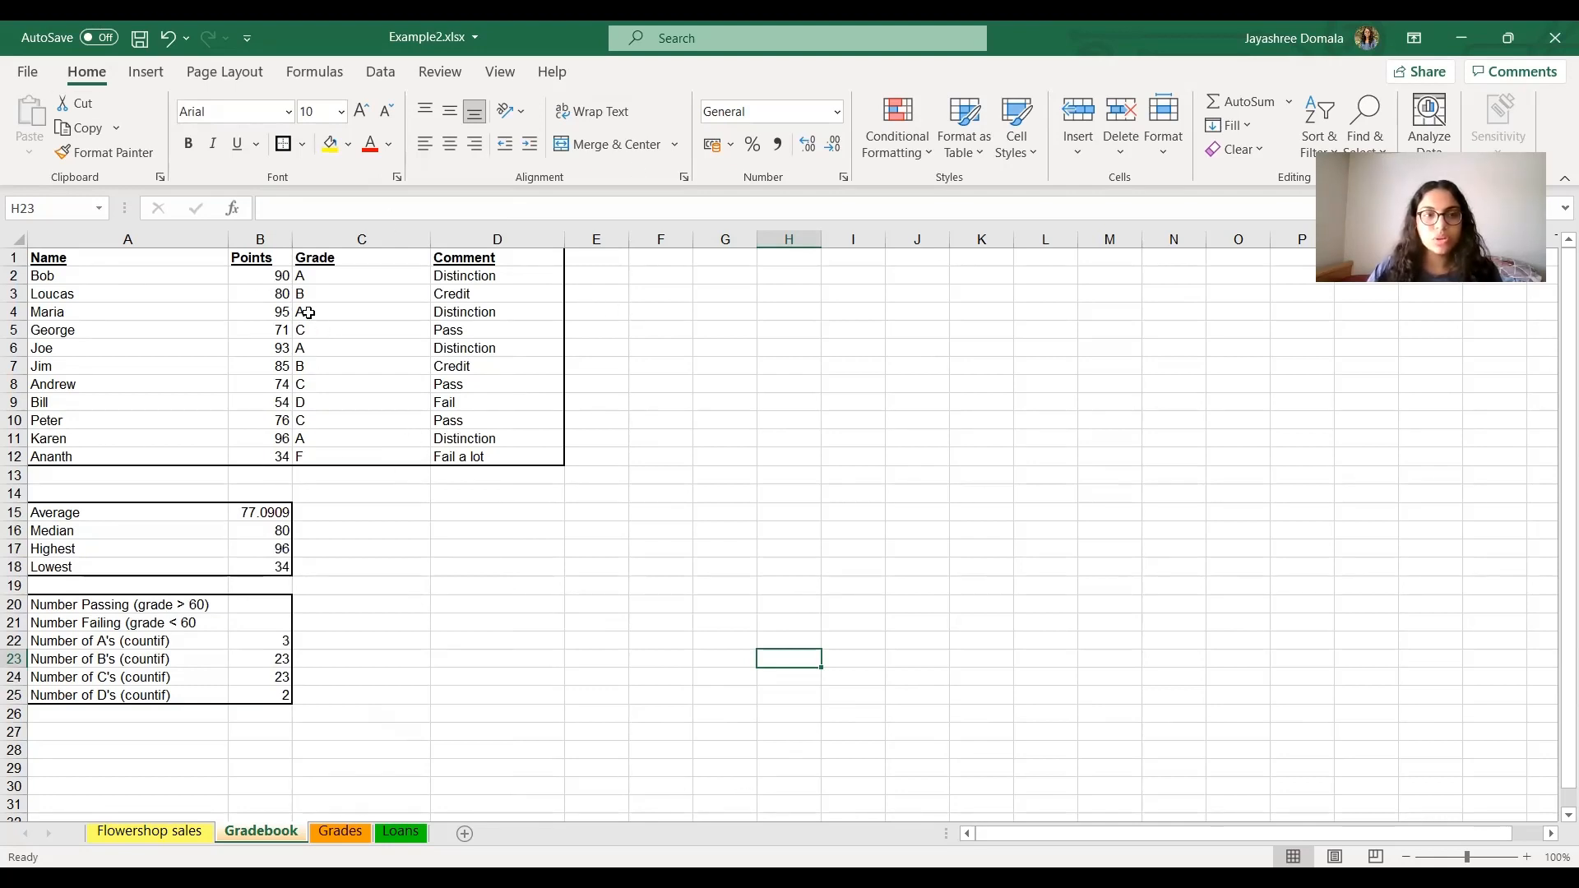
click(259, 278)
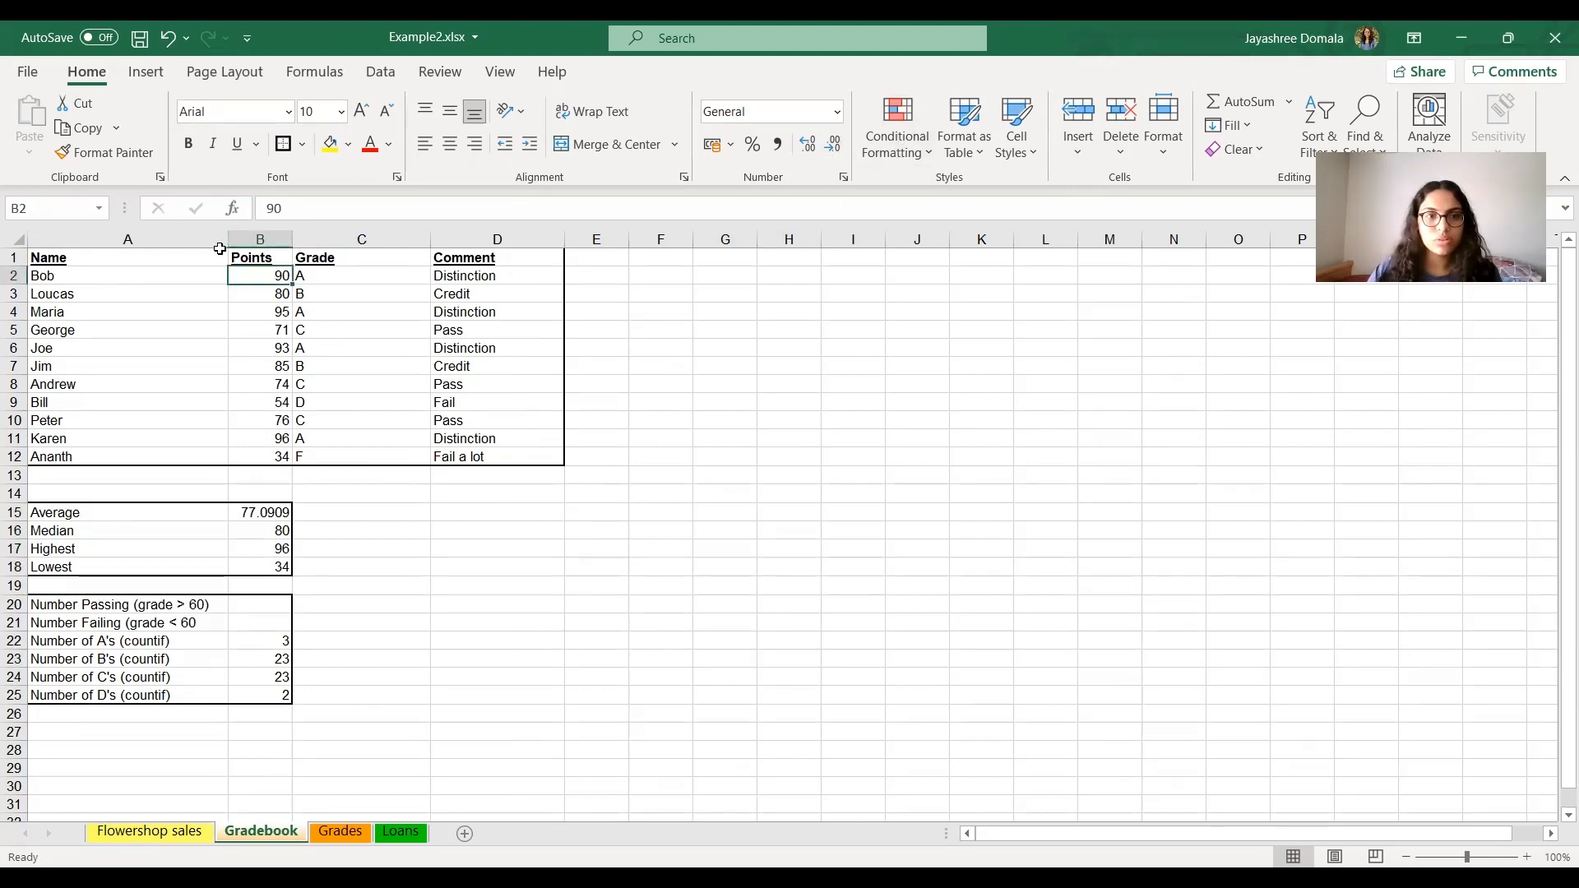
click(260, 239)
click(435, 525)
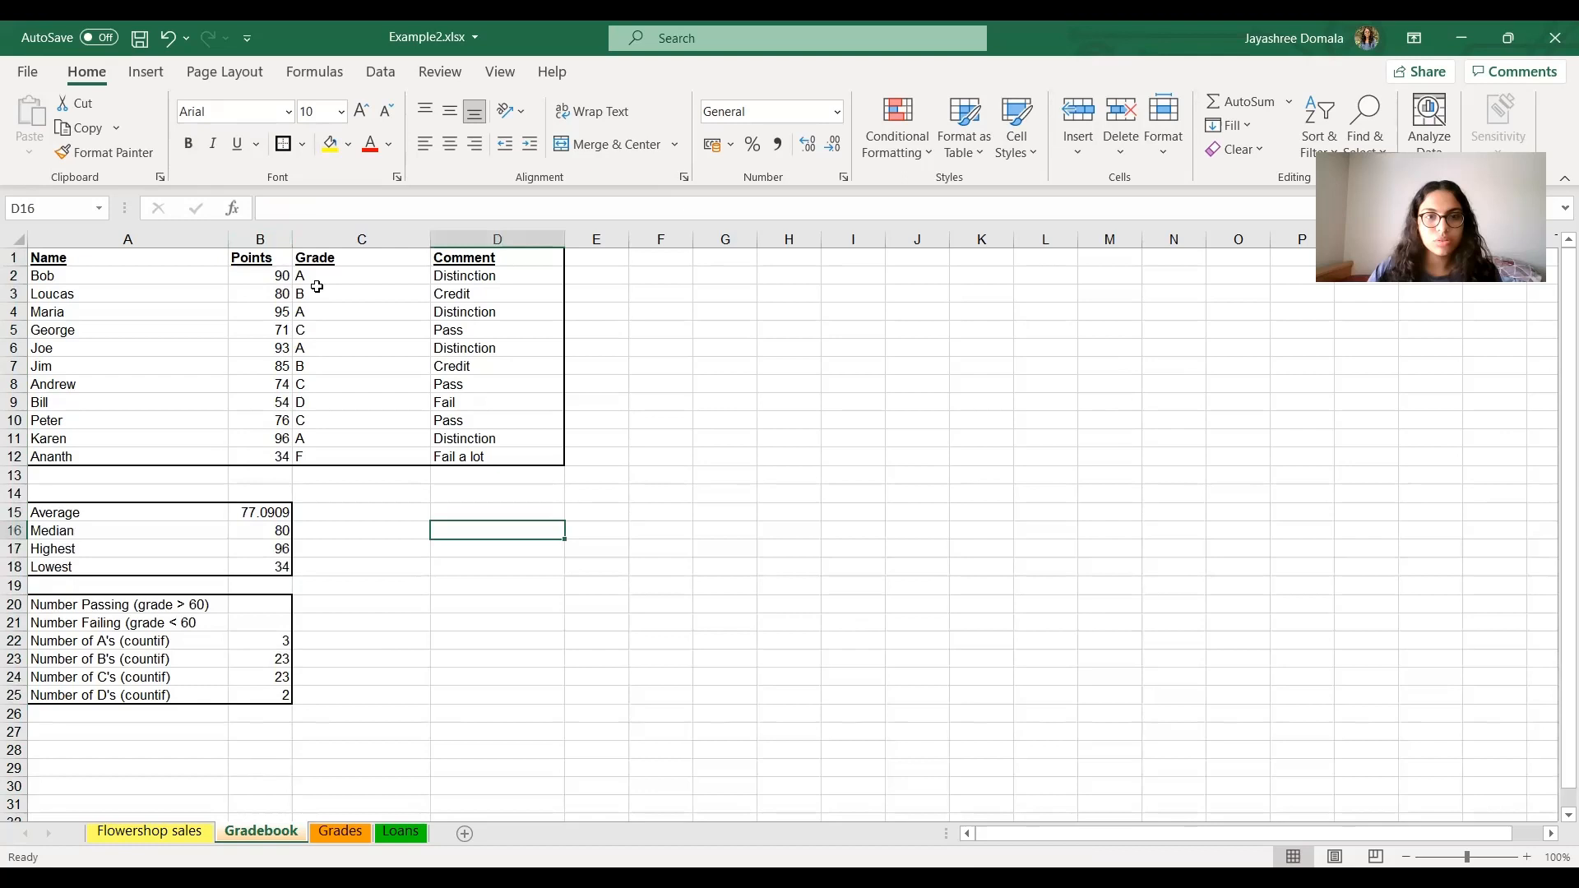
click(910, 140)
mouse_move(925, 197)
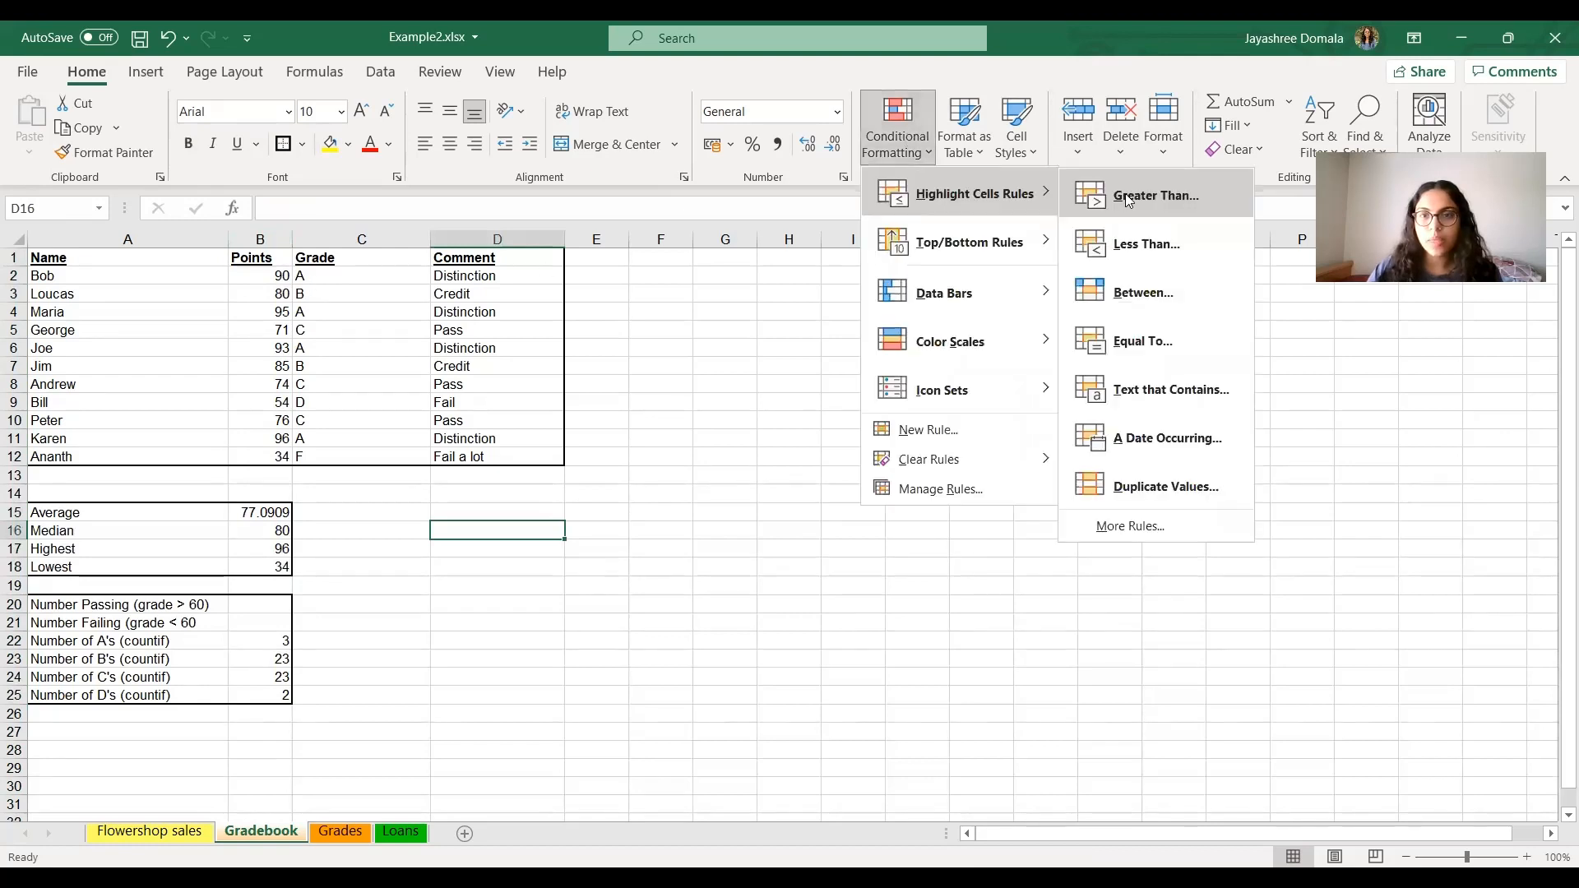
click(1128, 198)
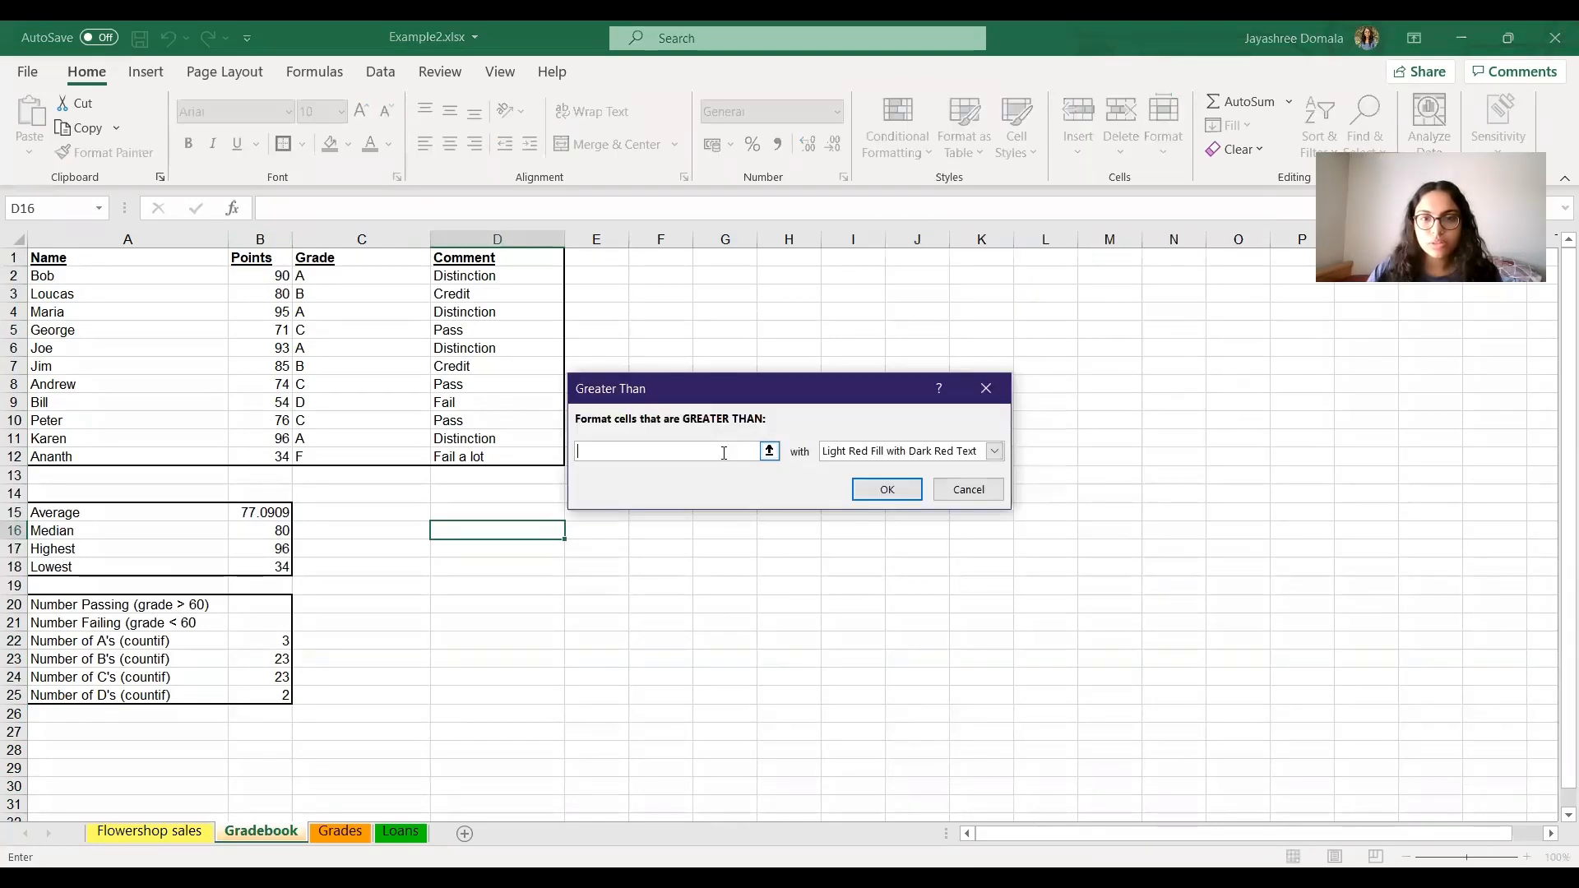
text(80)
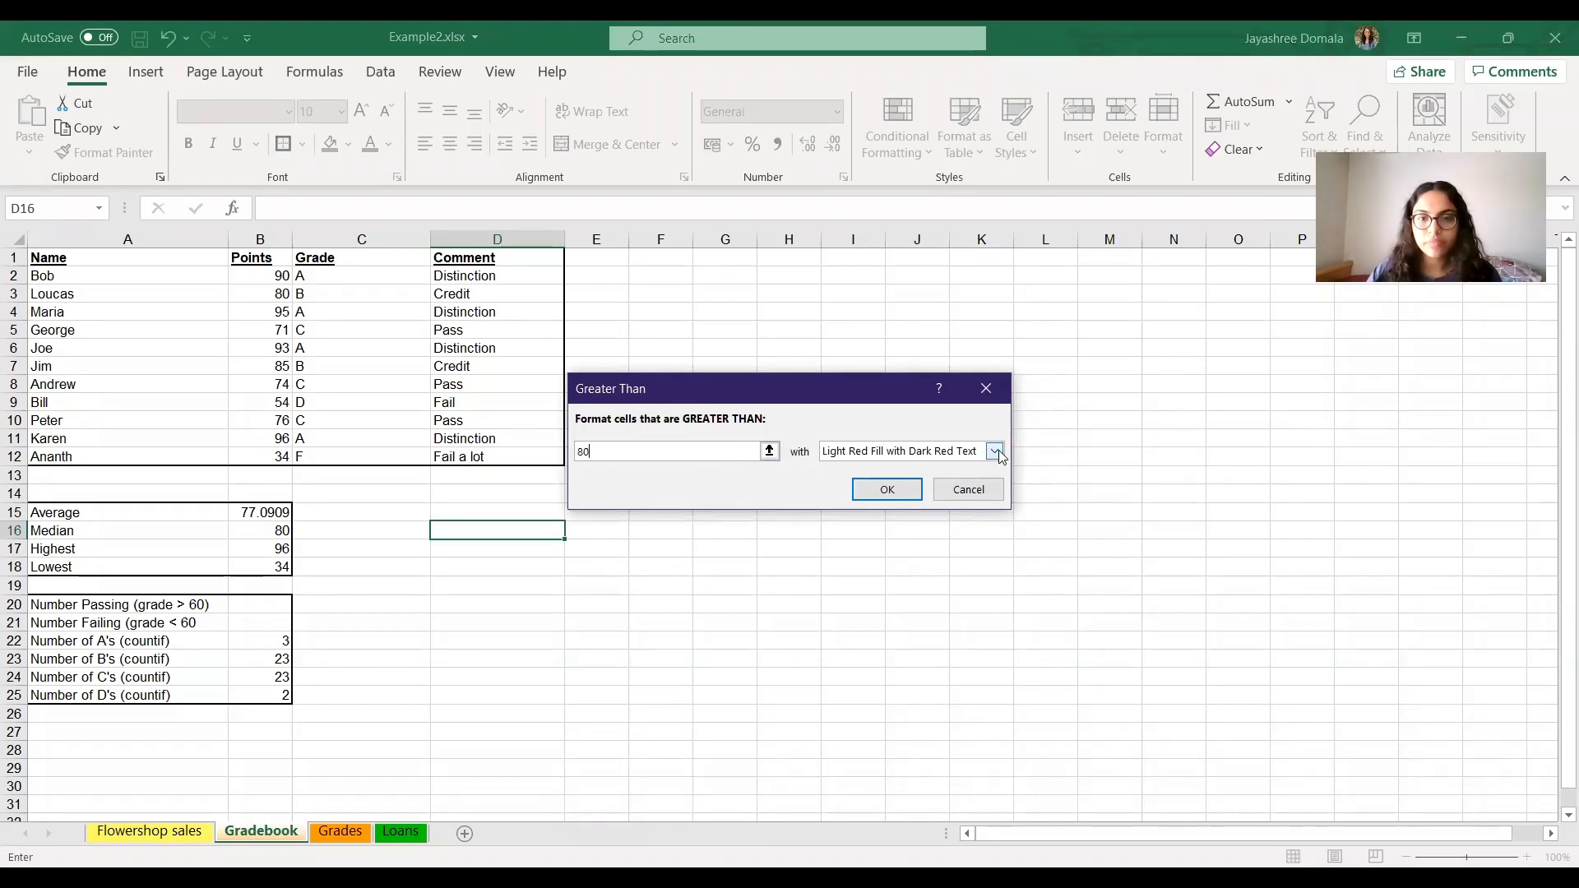
click(963, 483)
Highlight the points in B2:B12 that are greater than 80 with Green Fill with Dark Green Text
click(267, 281)
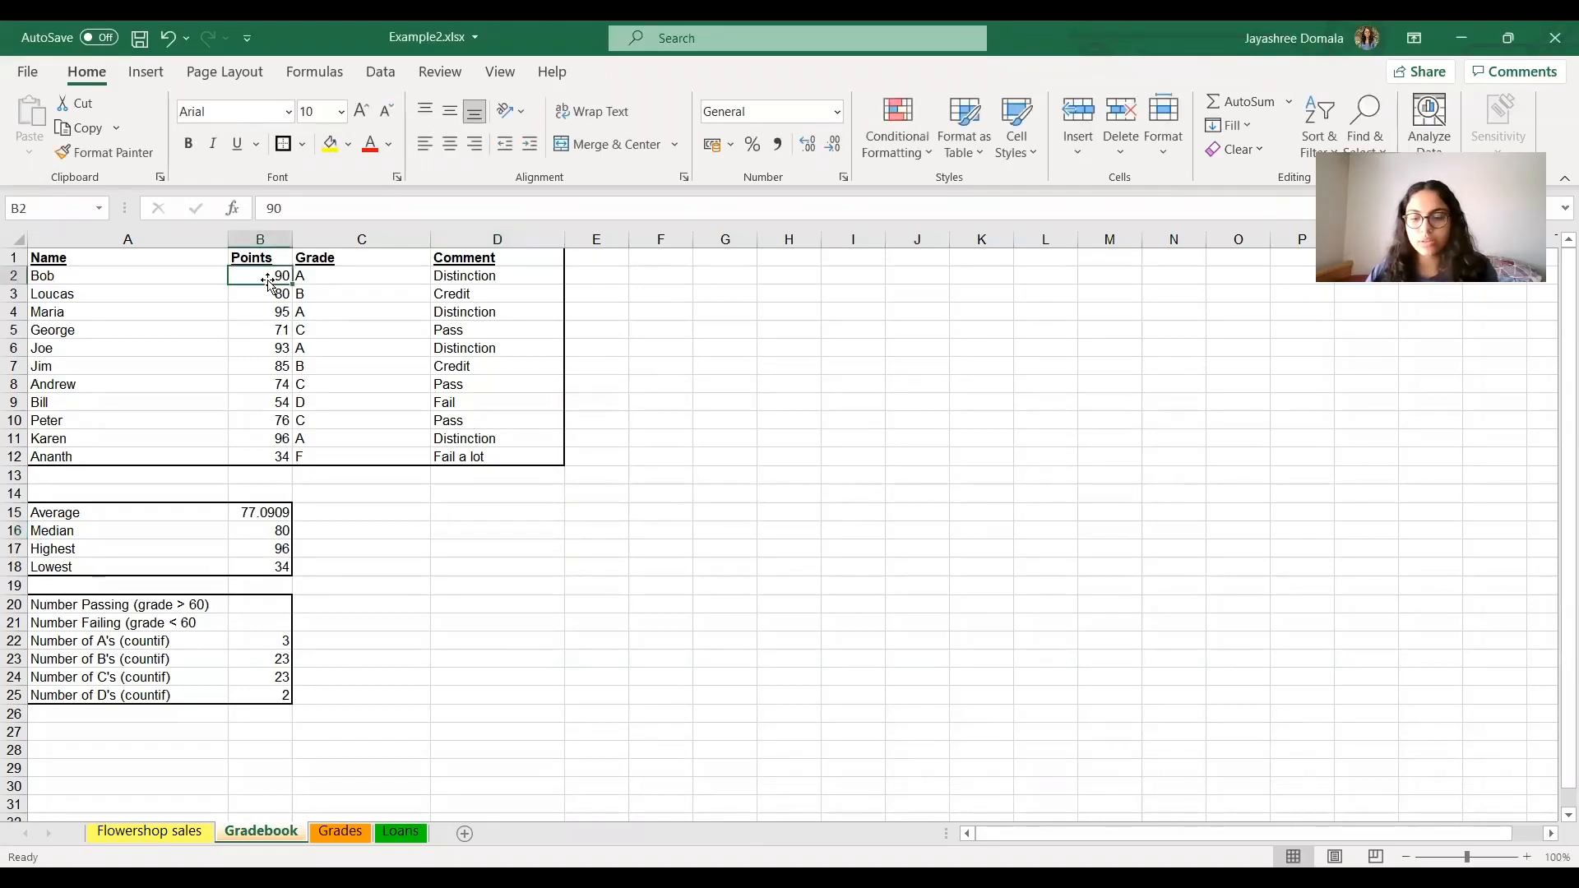
key(shift+Down)
key(shift+Down)
key(shift+Down)
key(shift+Down)
key(shift+Down)
key(shift+Down)
key(shift+Down)
key(shift+Down)
key(shift+Down)
key(shift+Down)
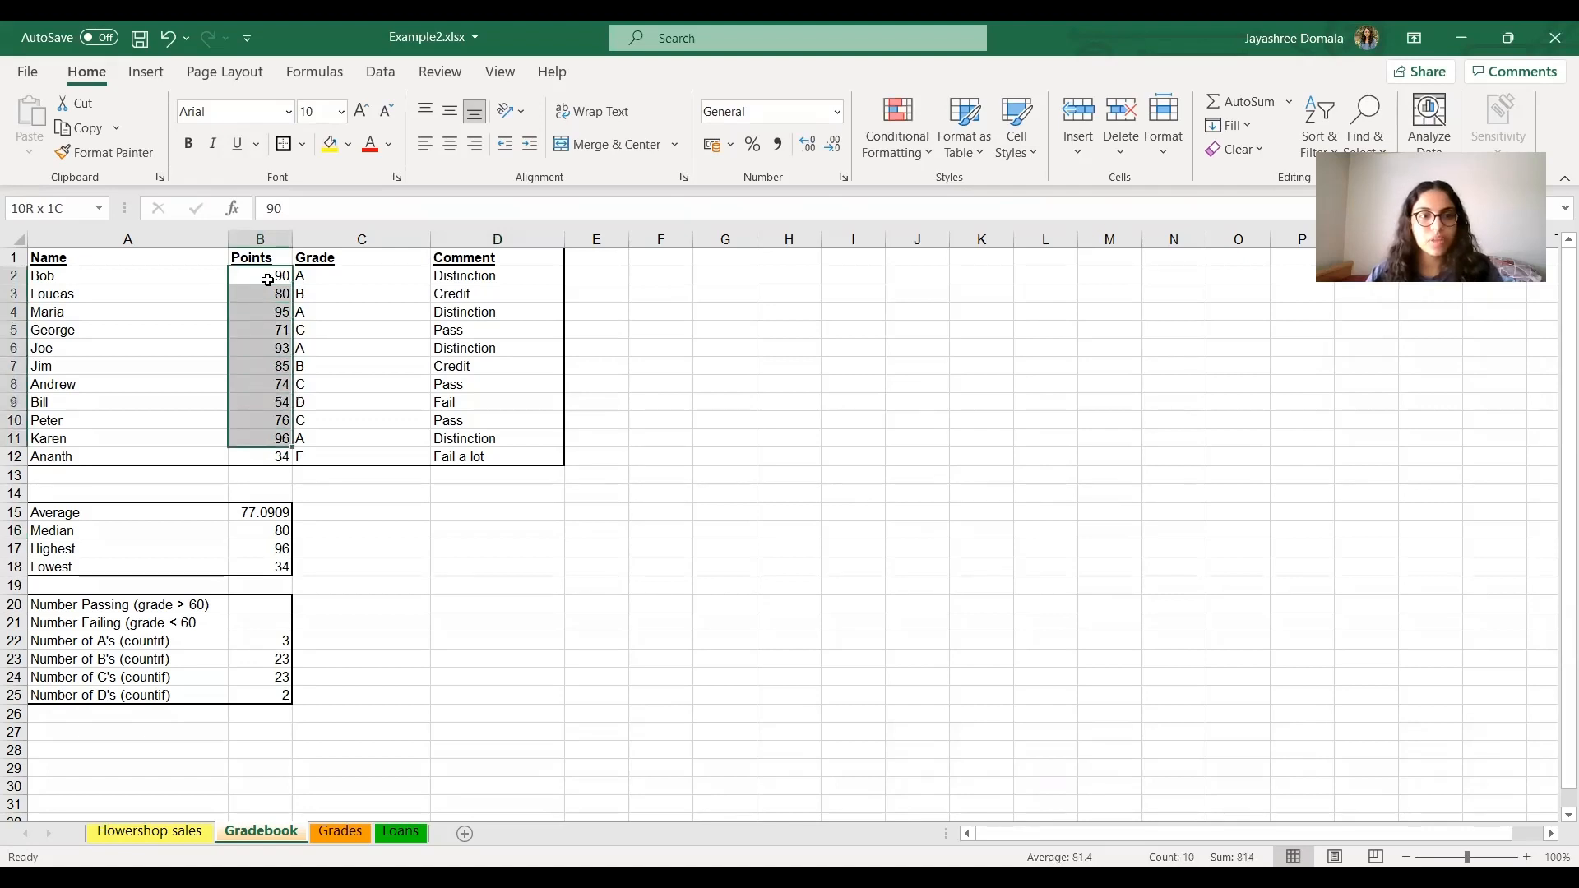
click(915, 153)
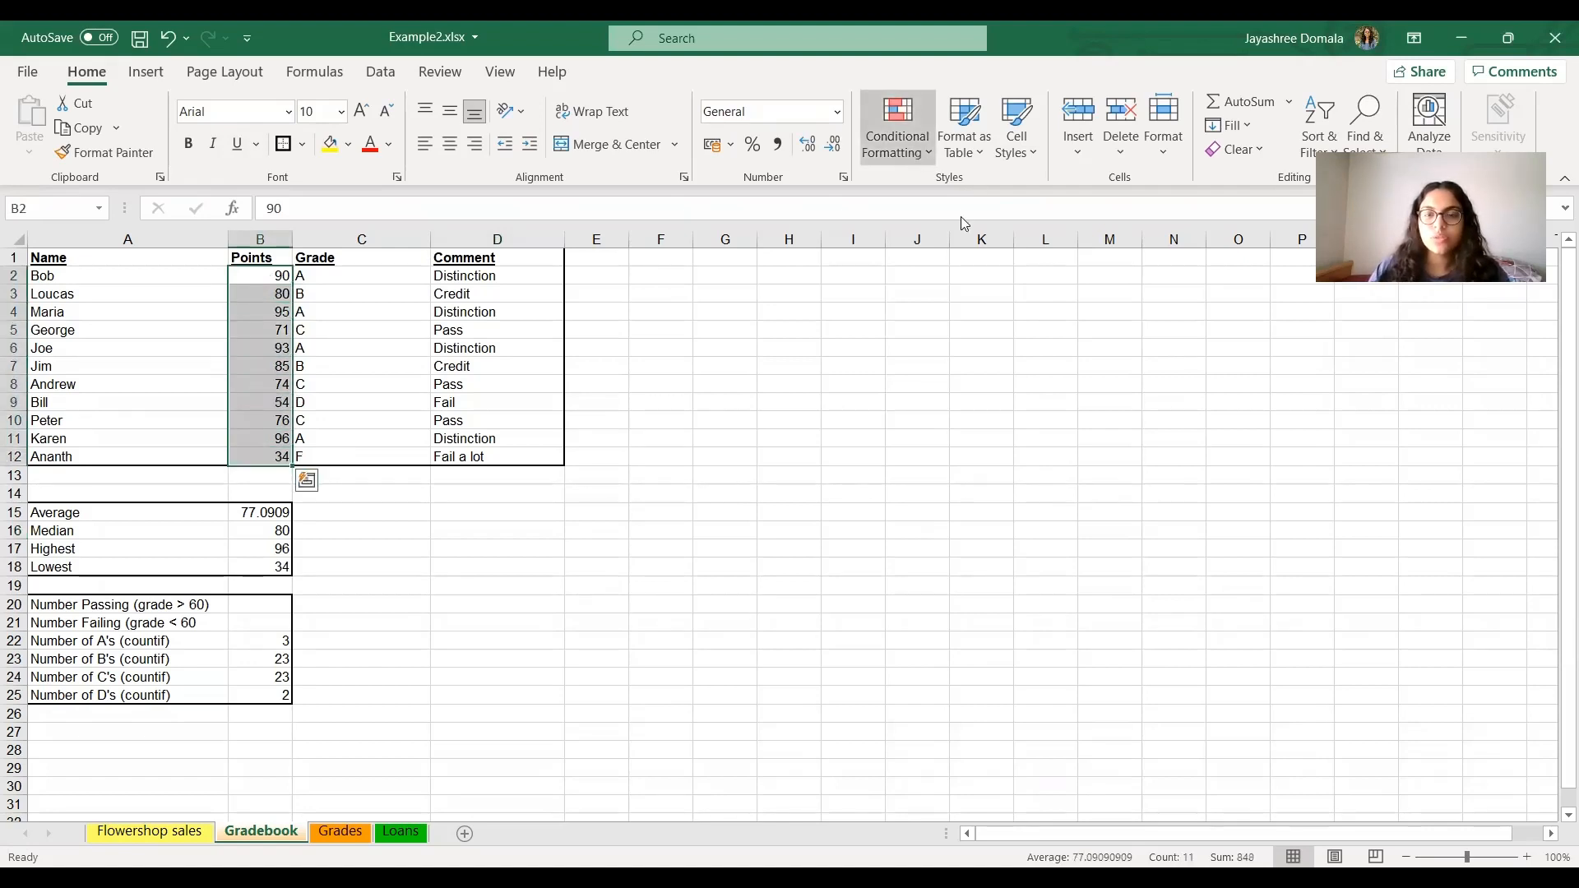
click(1141, 200)
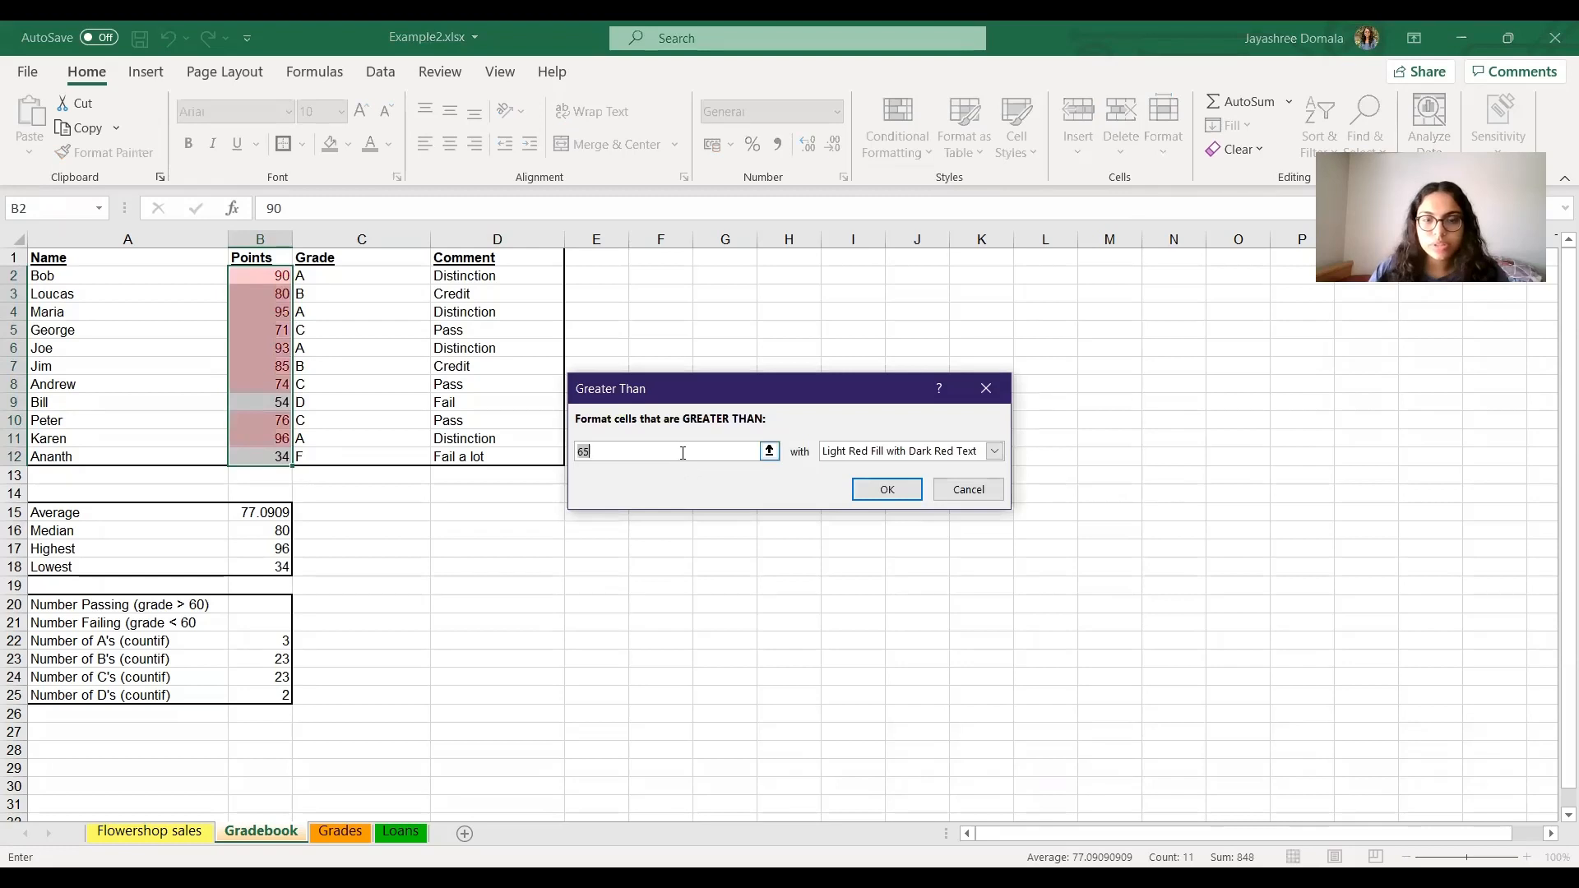
text(80)
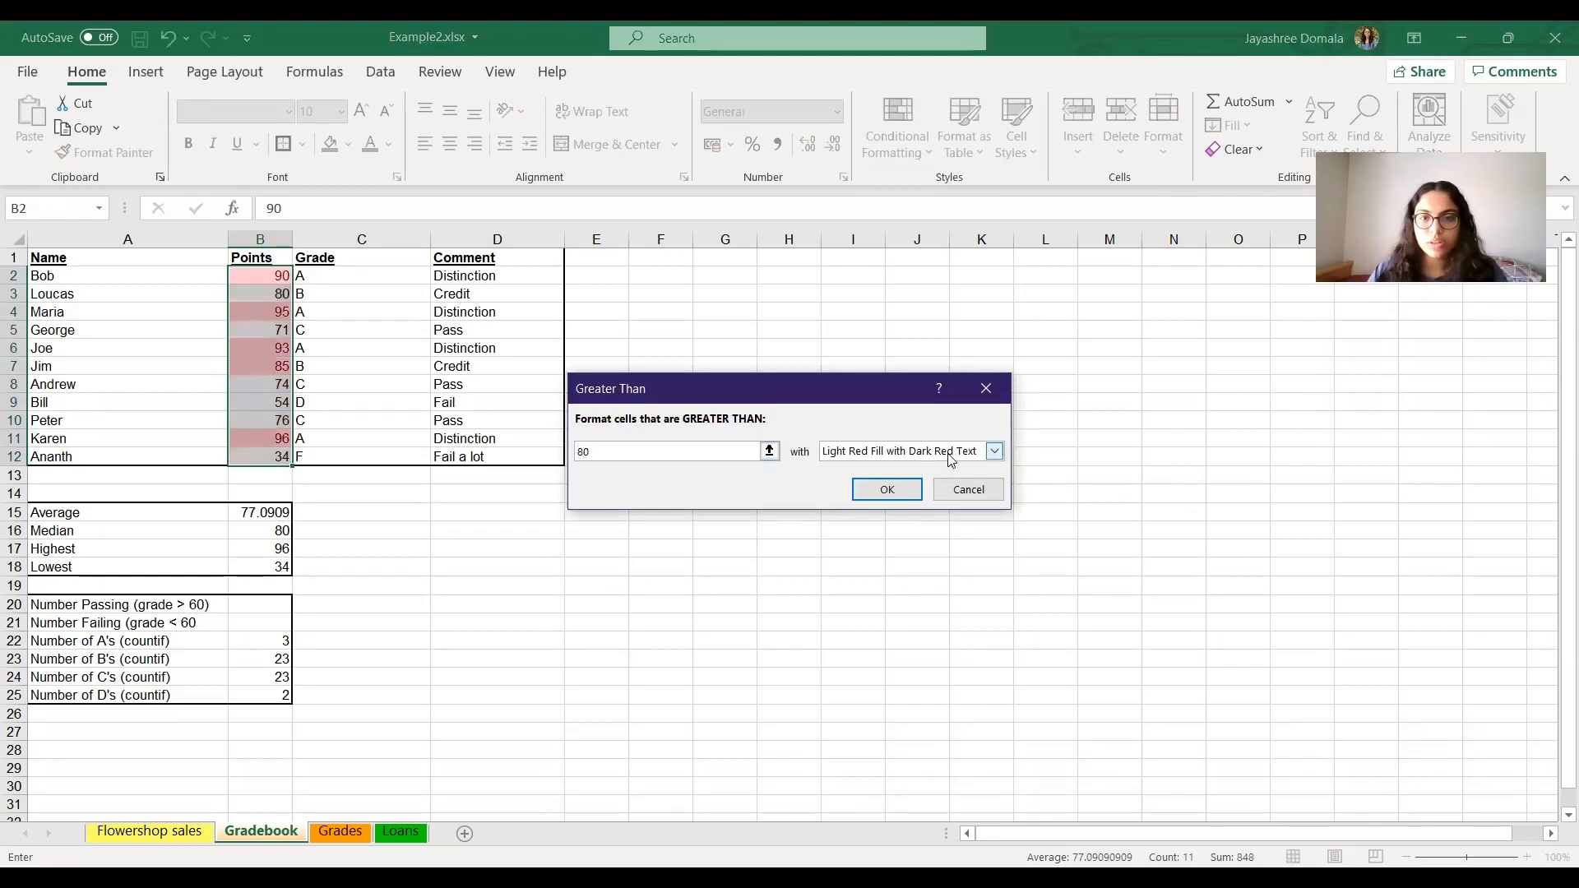
click(994, 453)
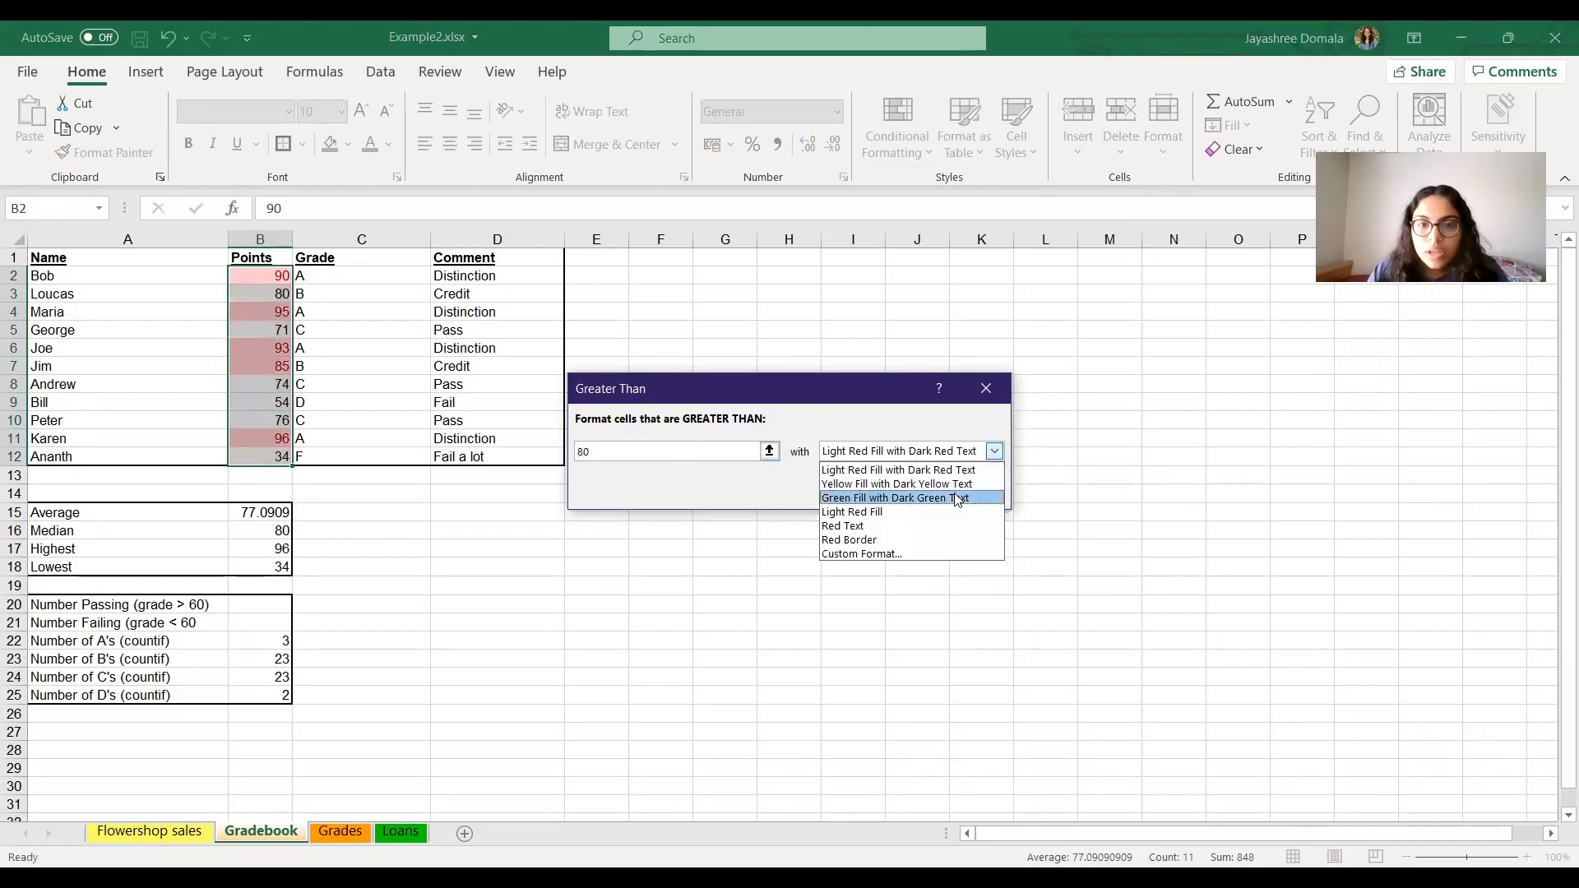
click(957, 500)
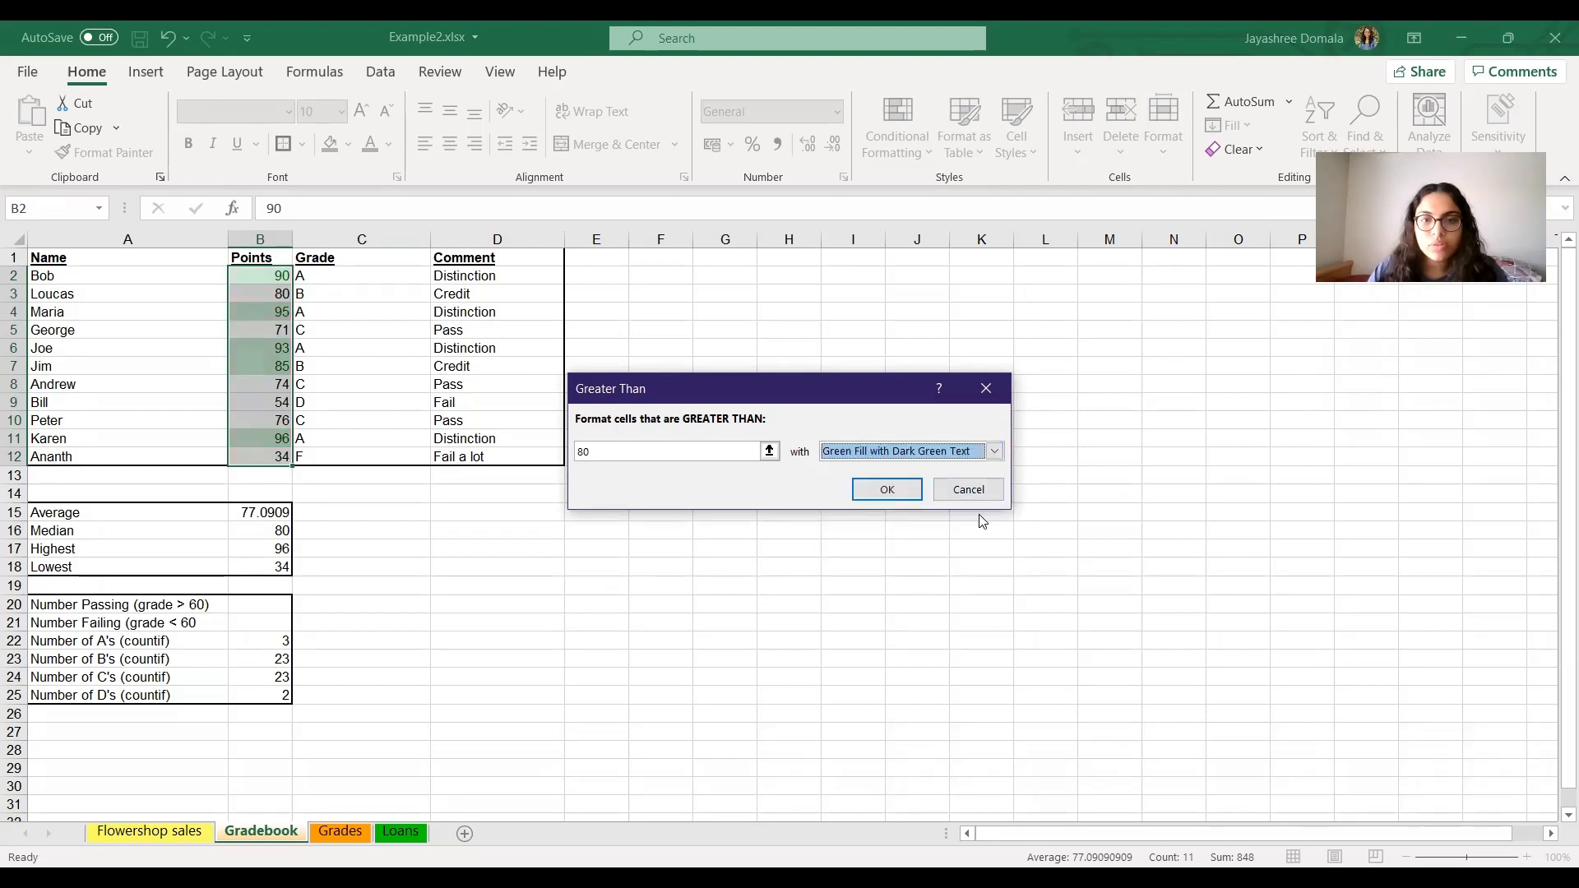
click(886, 487)
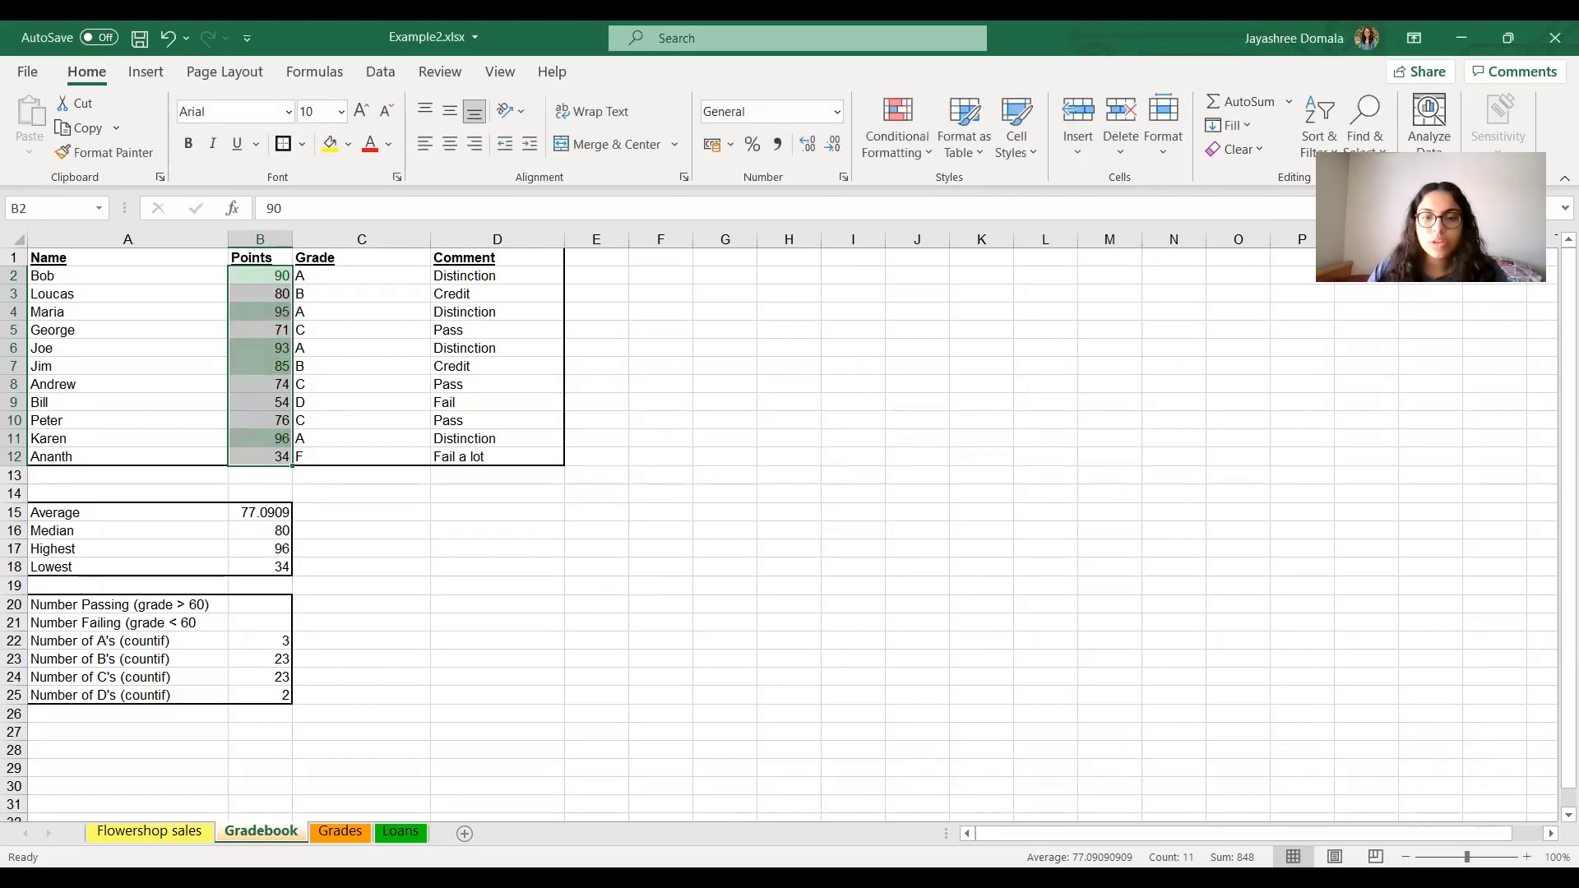
Check the Google Slides grade ranges, return to Excel, and highlight points less than 65 with Light Red Fill with Dark Red Text
key(alt+Tab)
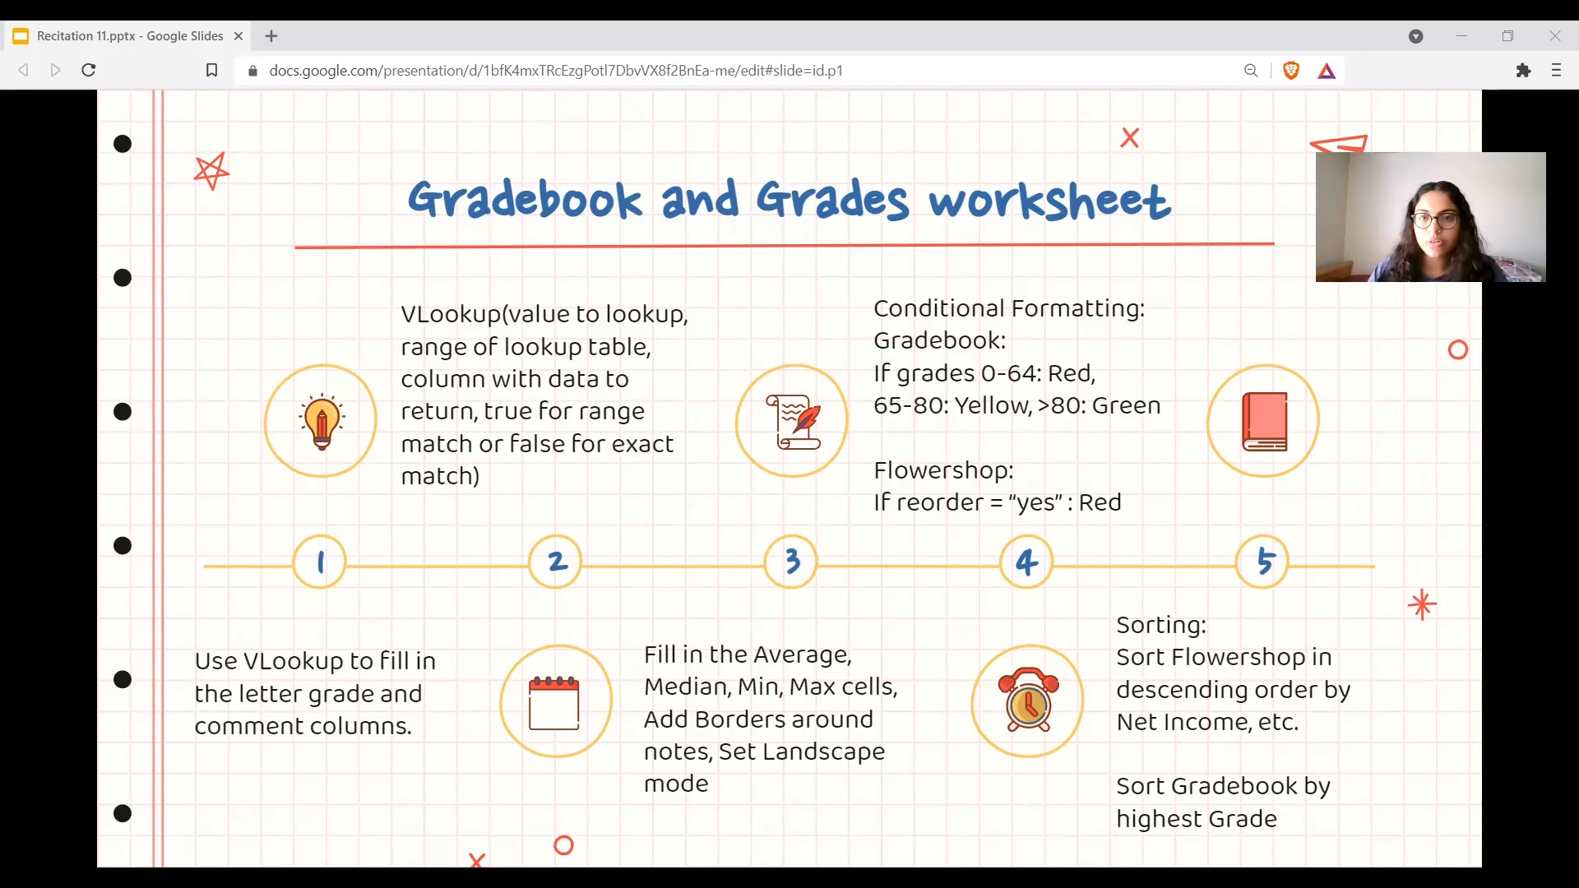
key(alt+Tab)
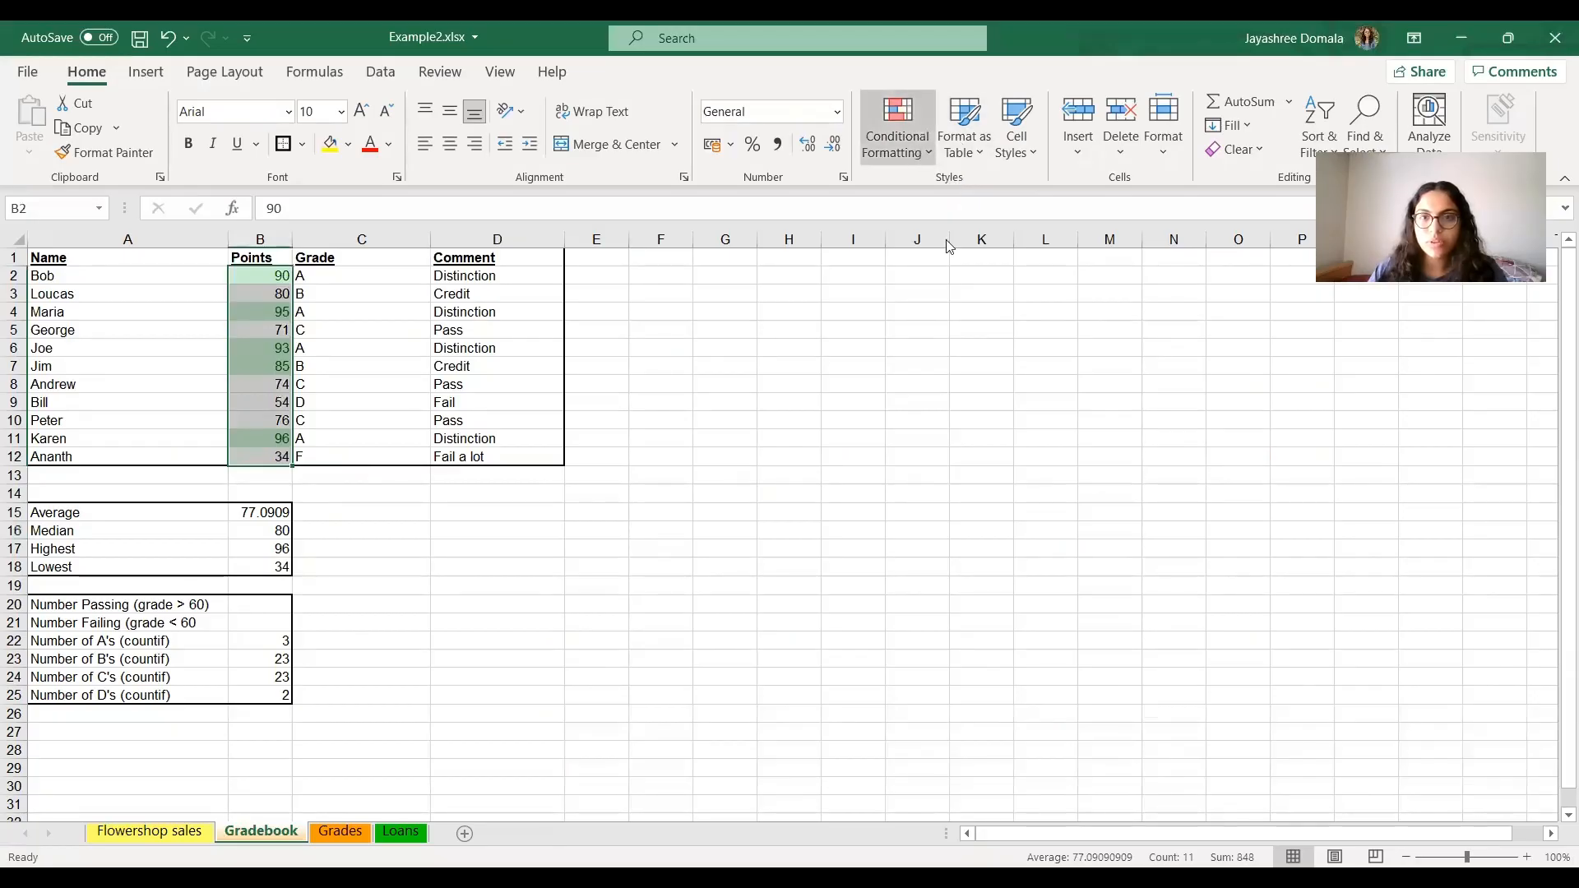
click(898, 132)
mouse_move(975, 193)
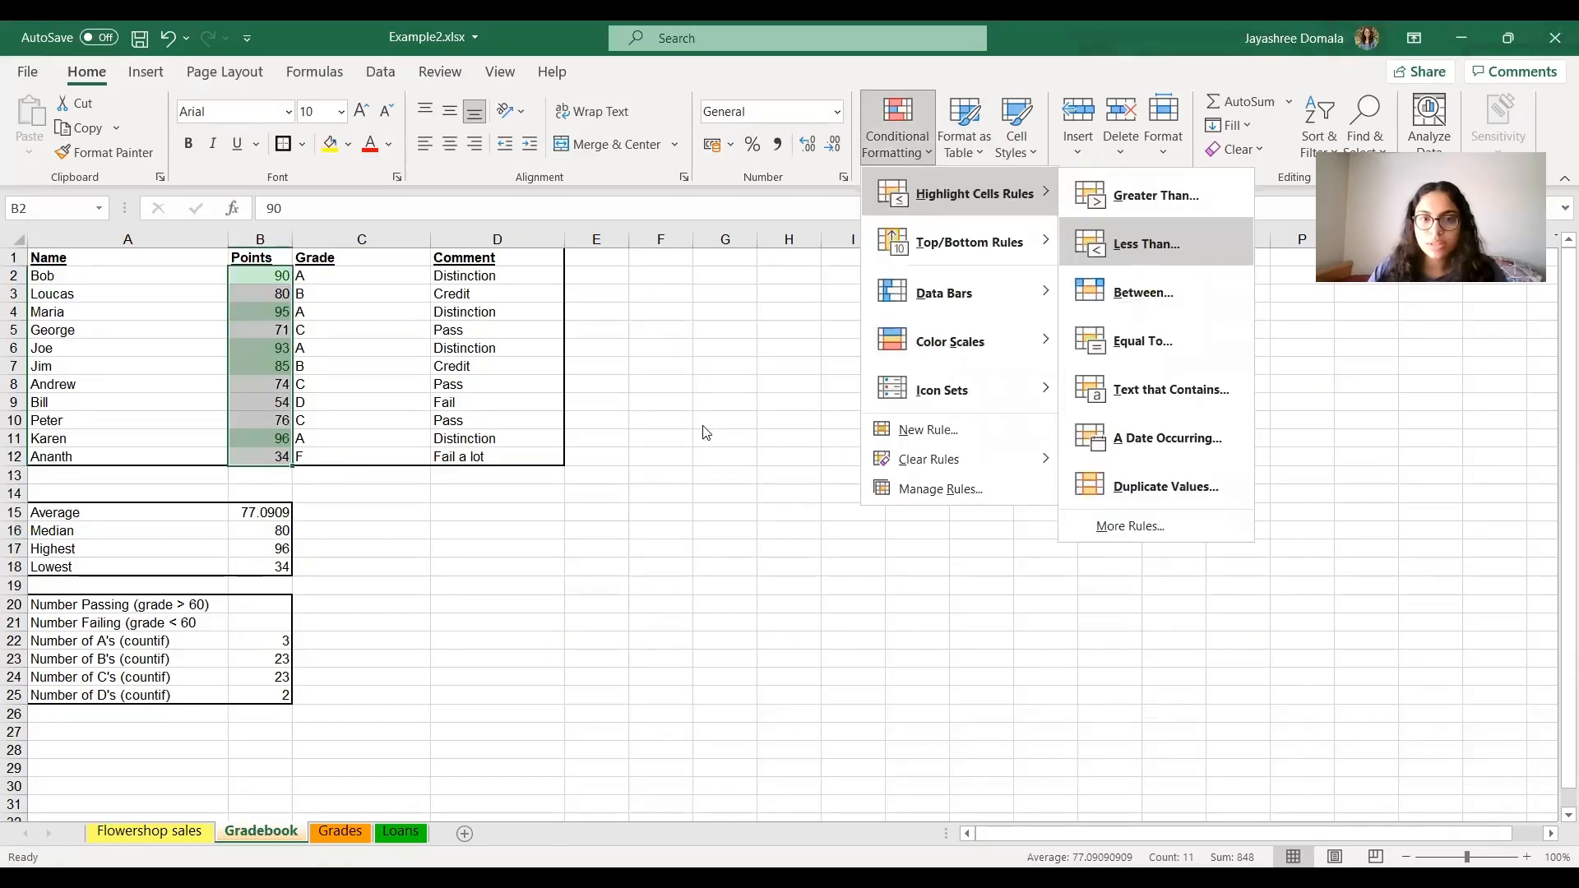
click(1145, 245)
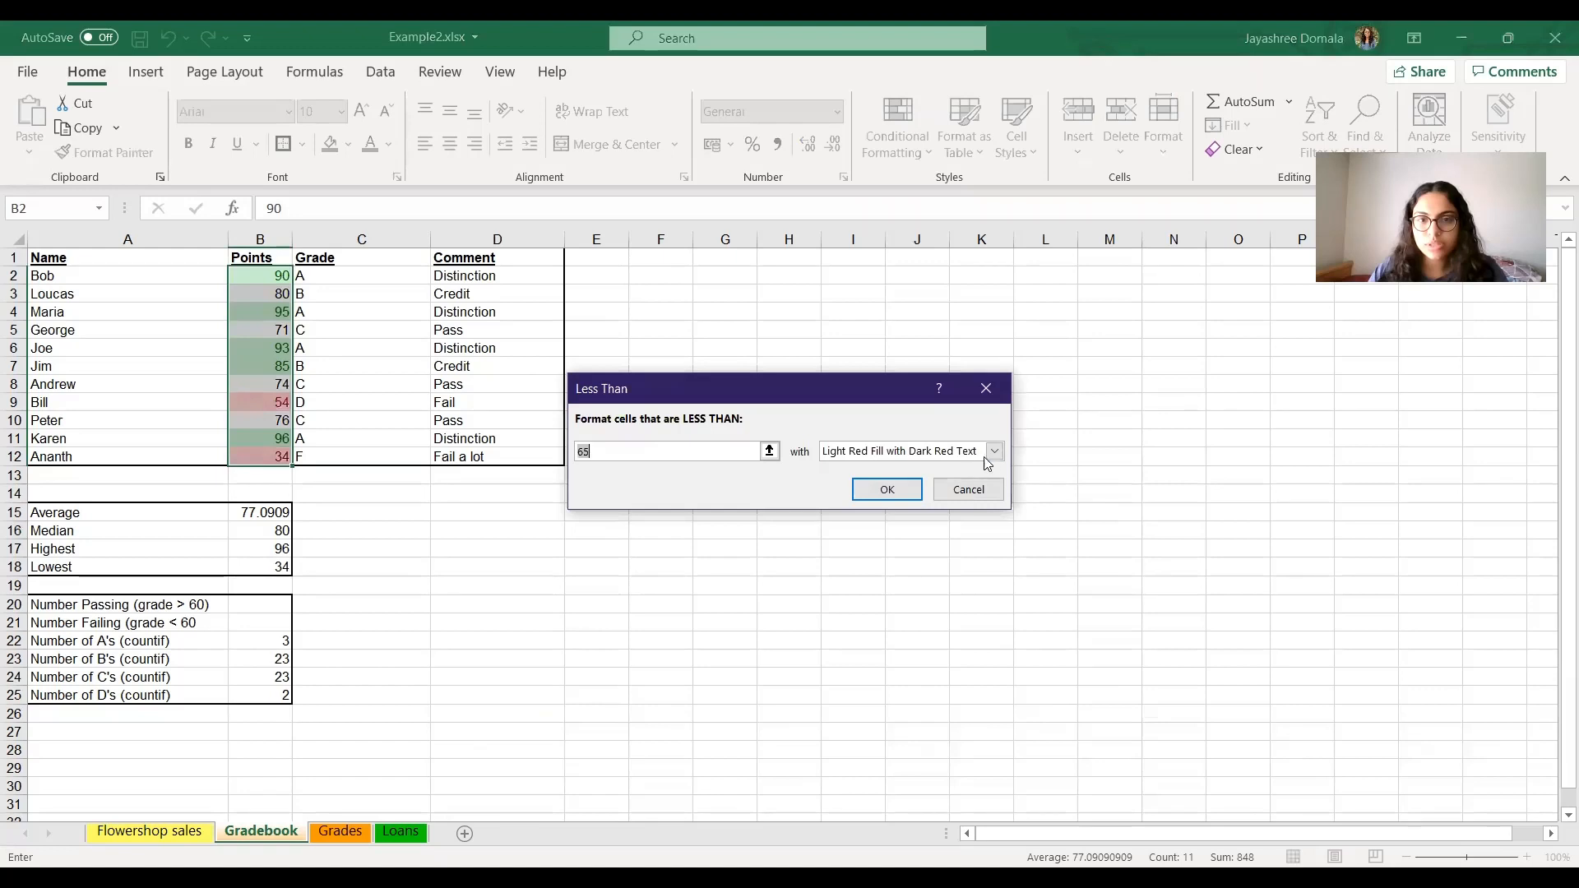
click(890, 489)
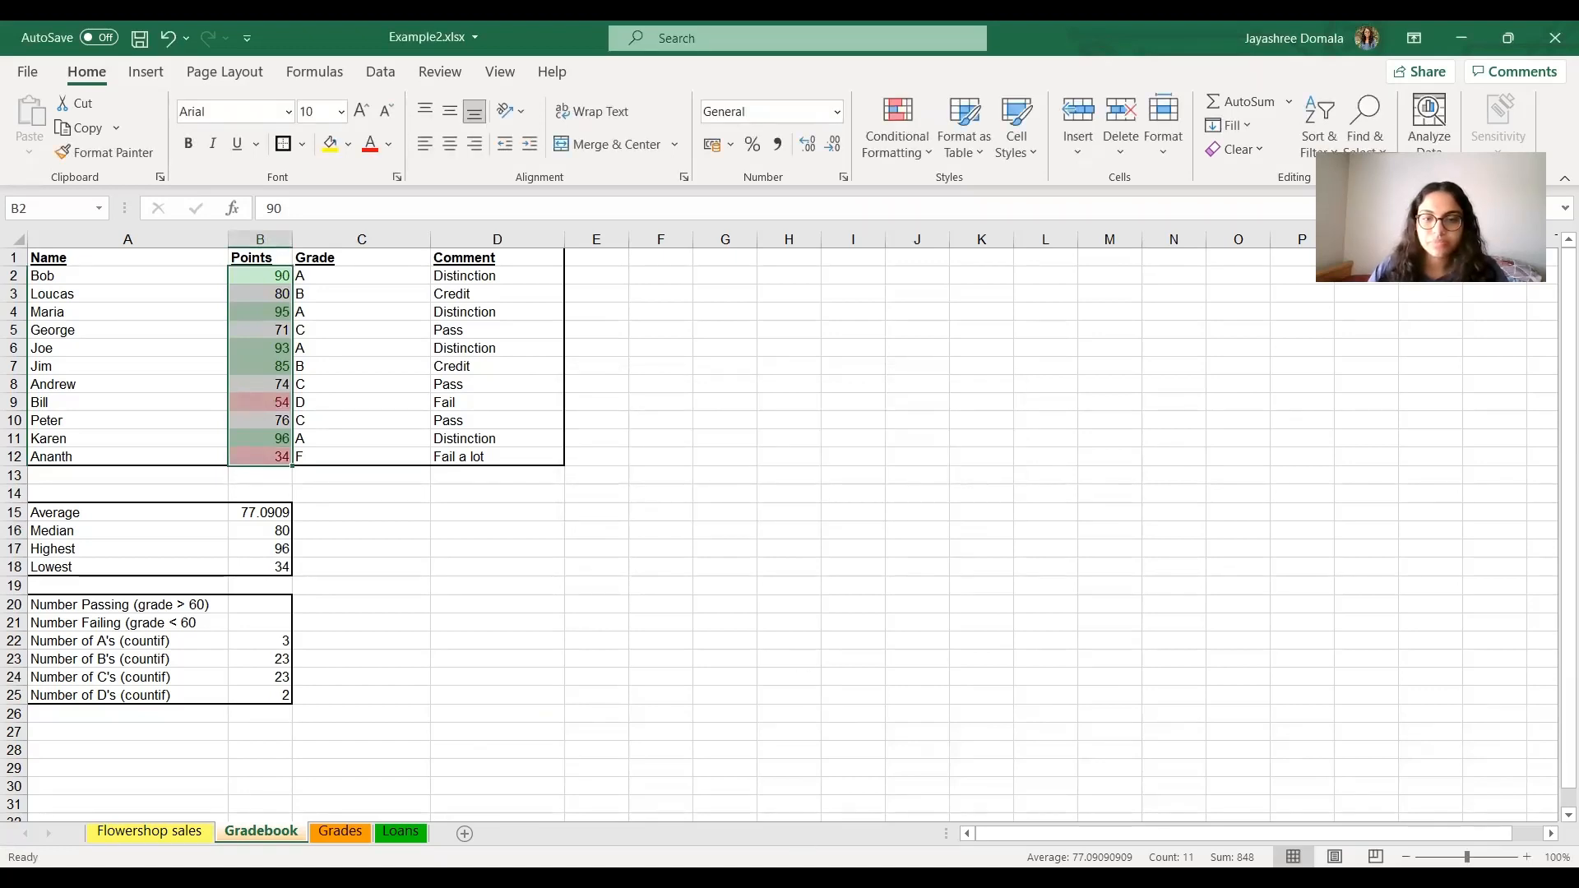
Recheck the slide instructions, return to Excel, and highlight points between 65 and 80 with Yellow Fill with Dark Yellow Text
key(alt+Tab)
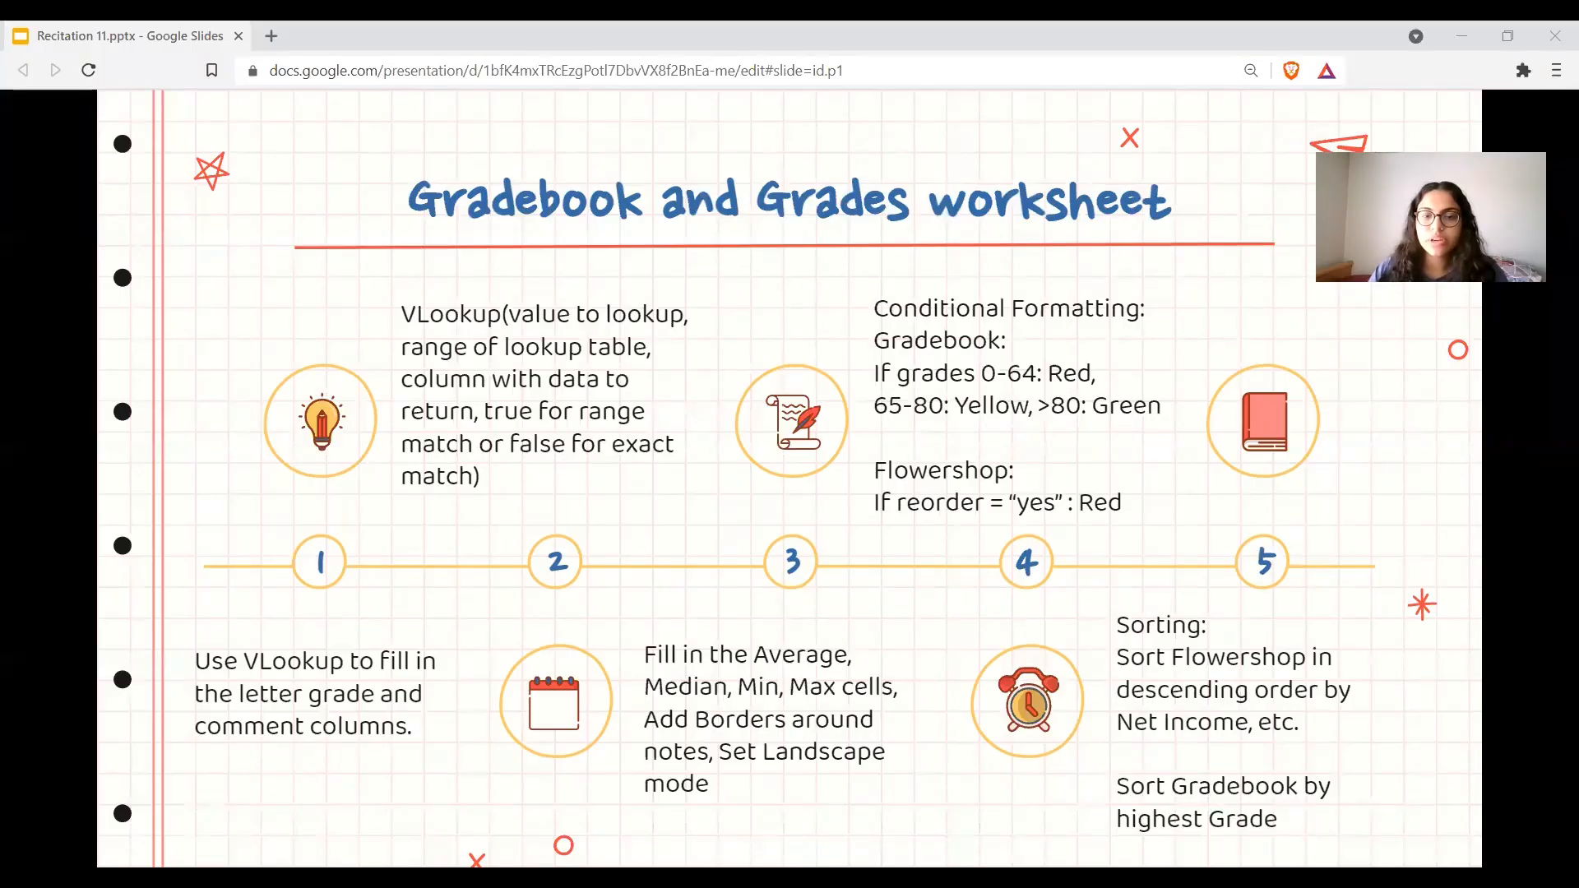
key(alt+Tab)
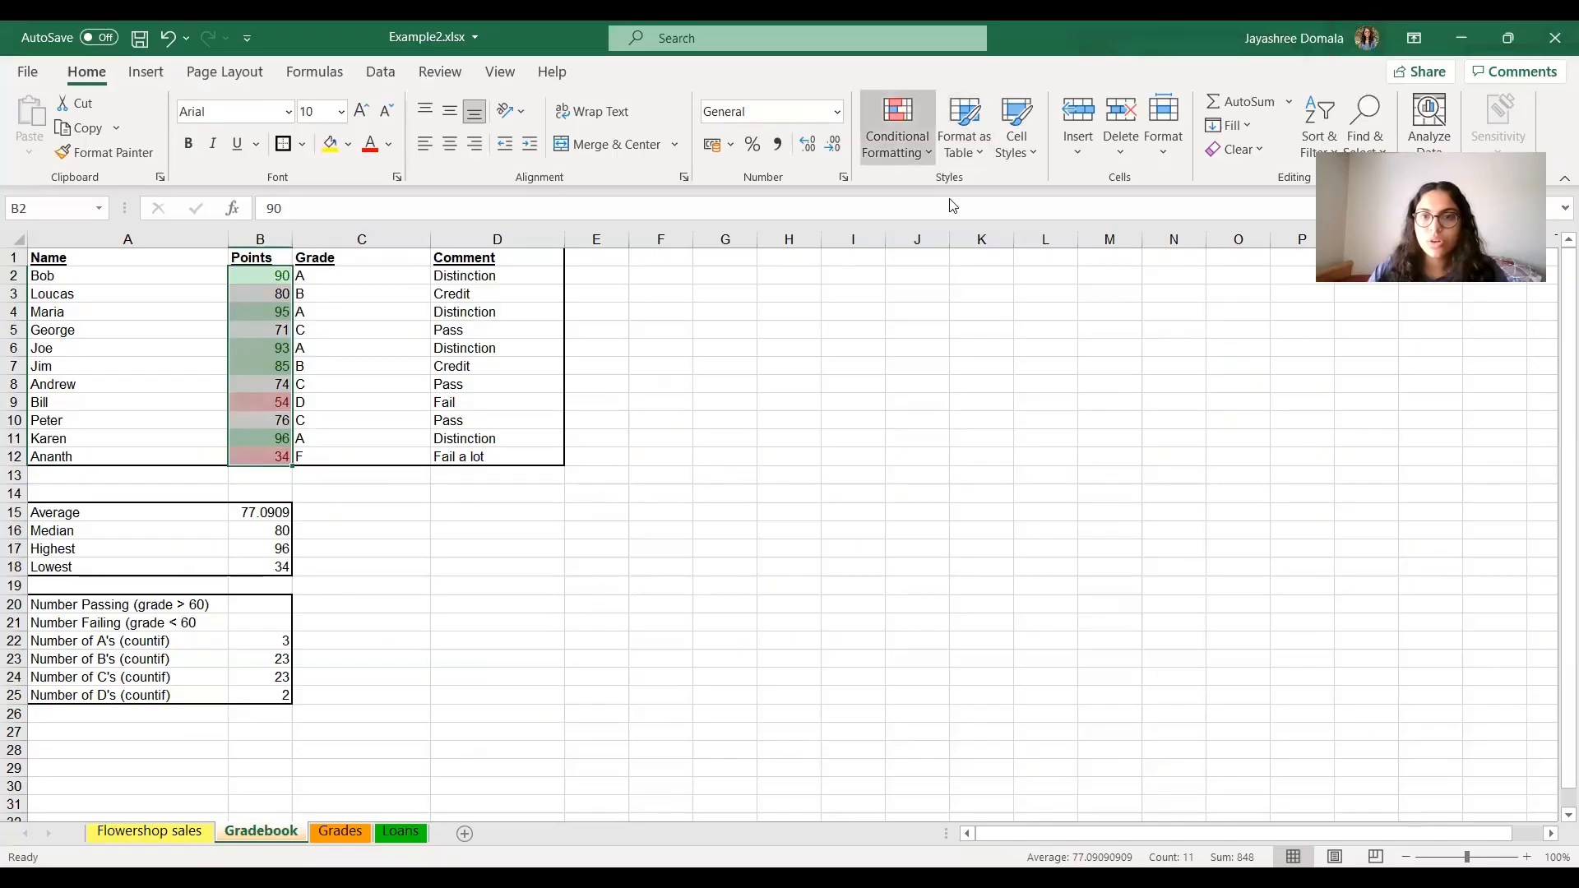
click(898, 132)
mouse_move(969, 197)
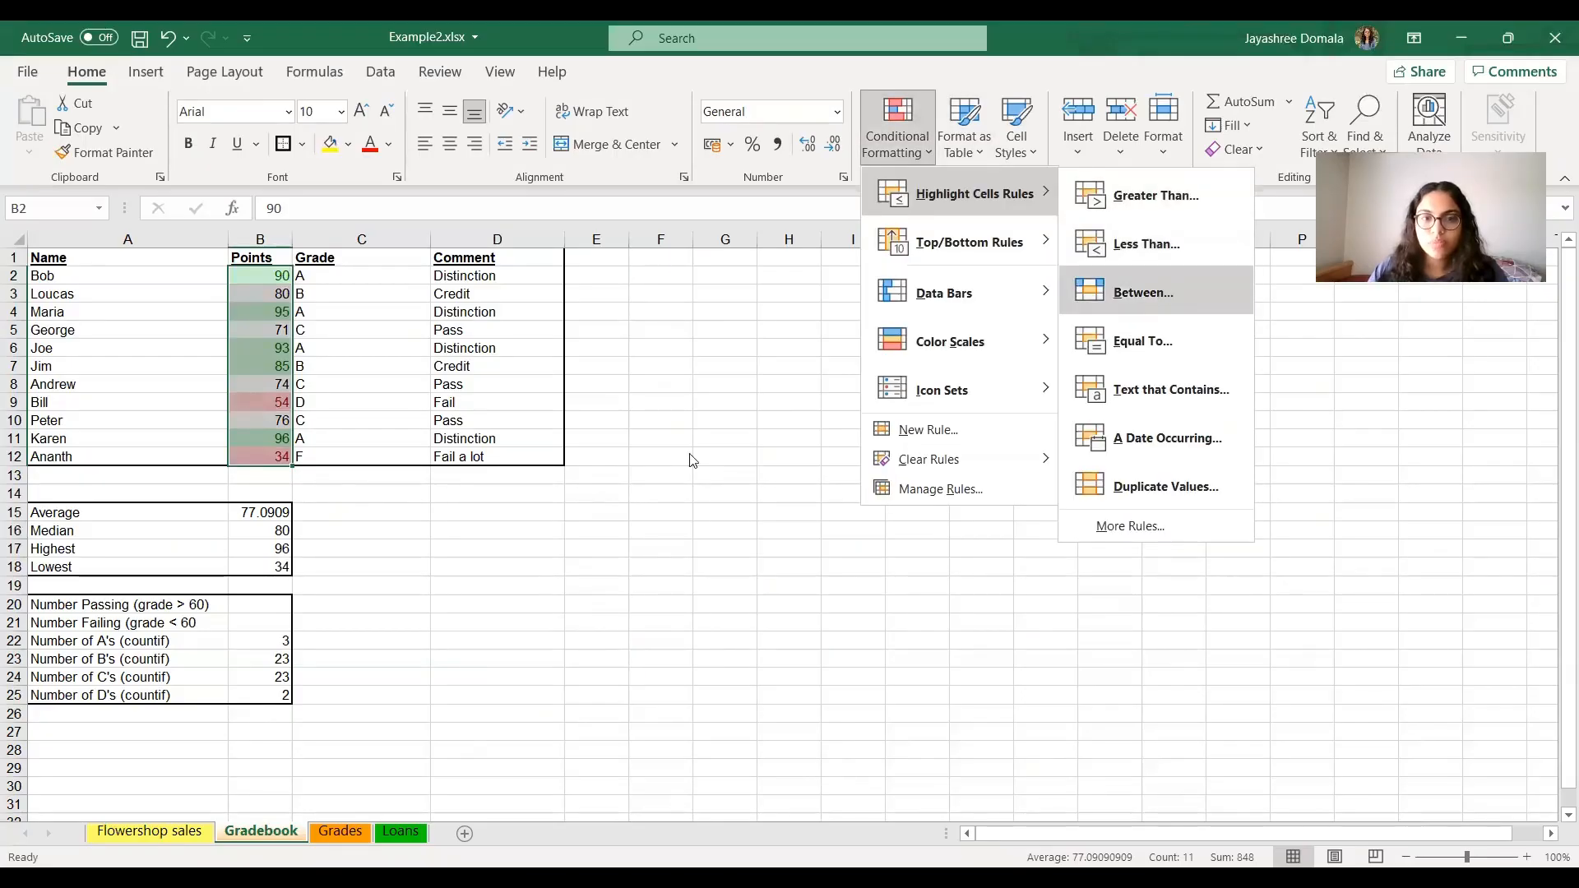
click(1163, 285)
text(65)
key(Tab)
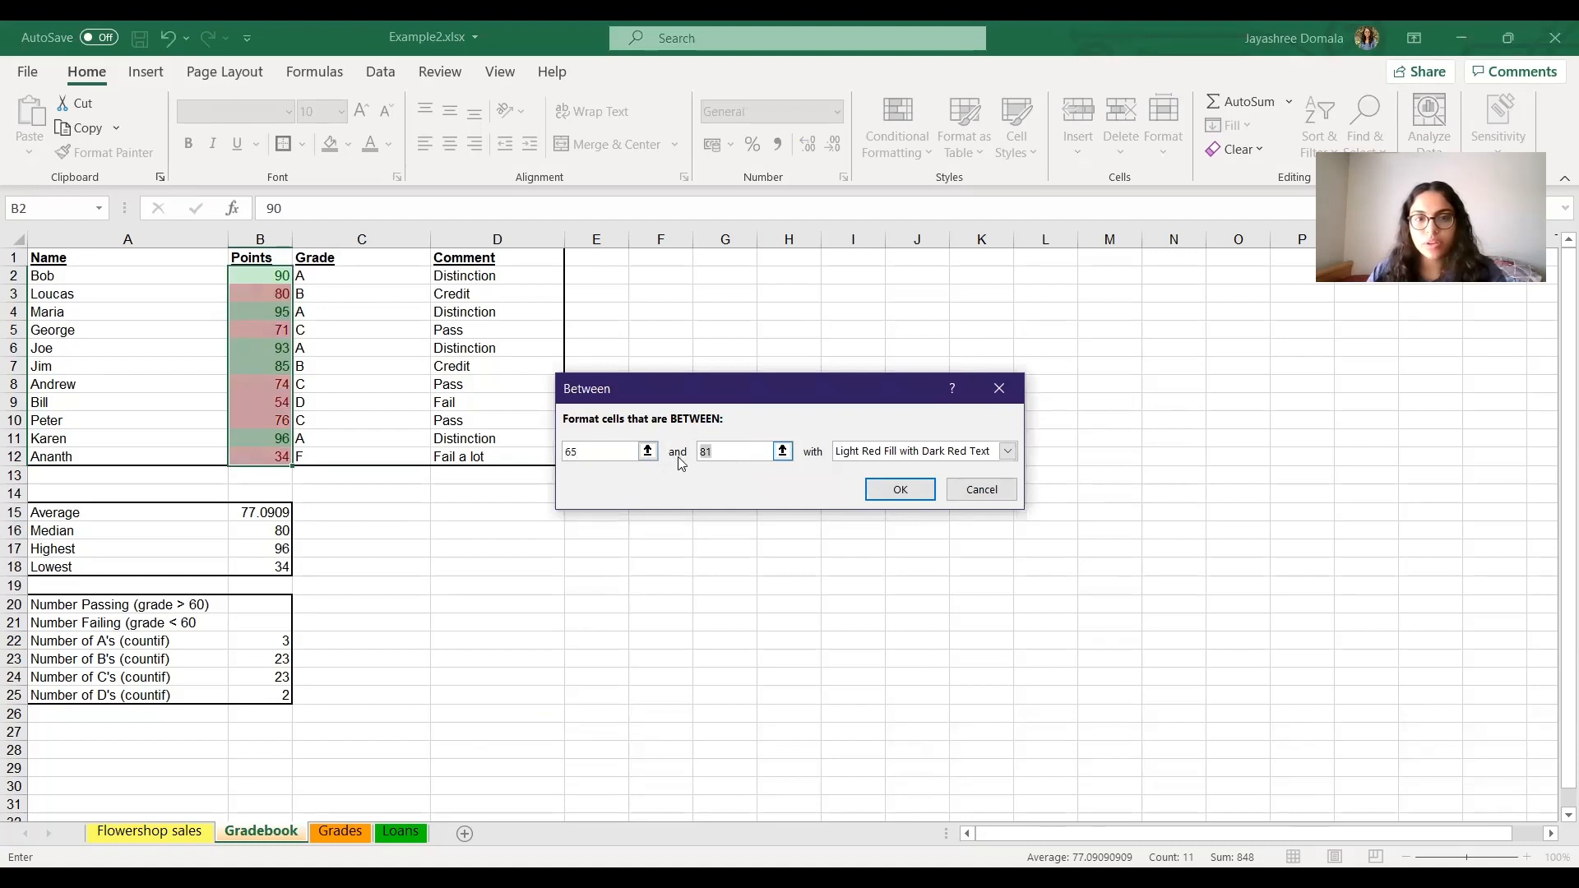
text(80)
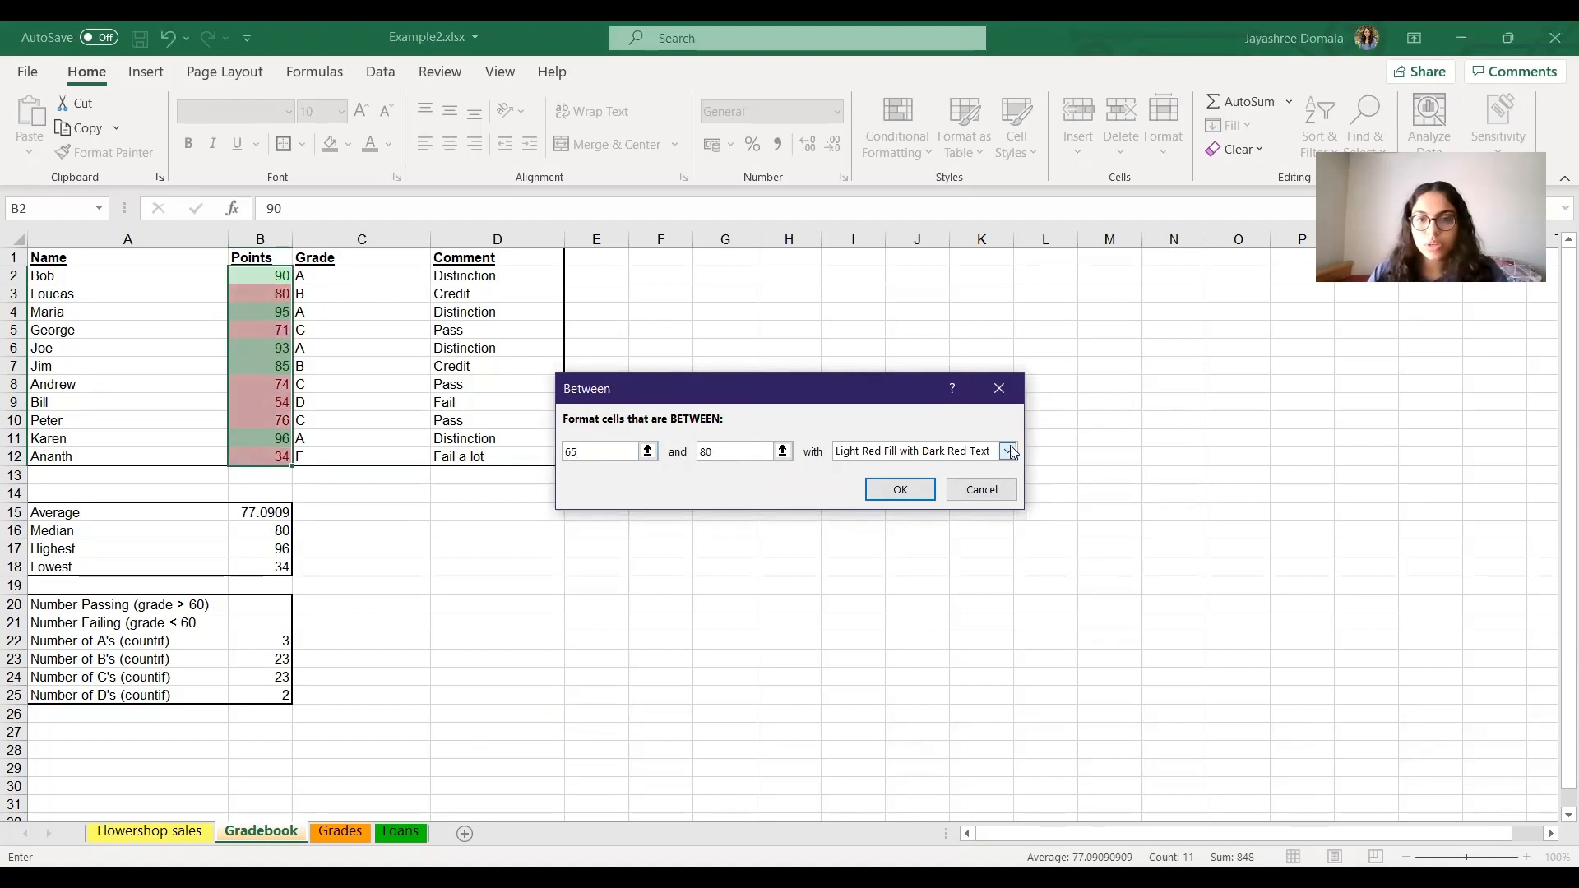
click(1007, 450)
click(938, 485)
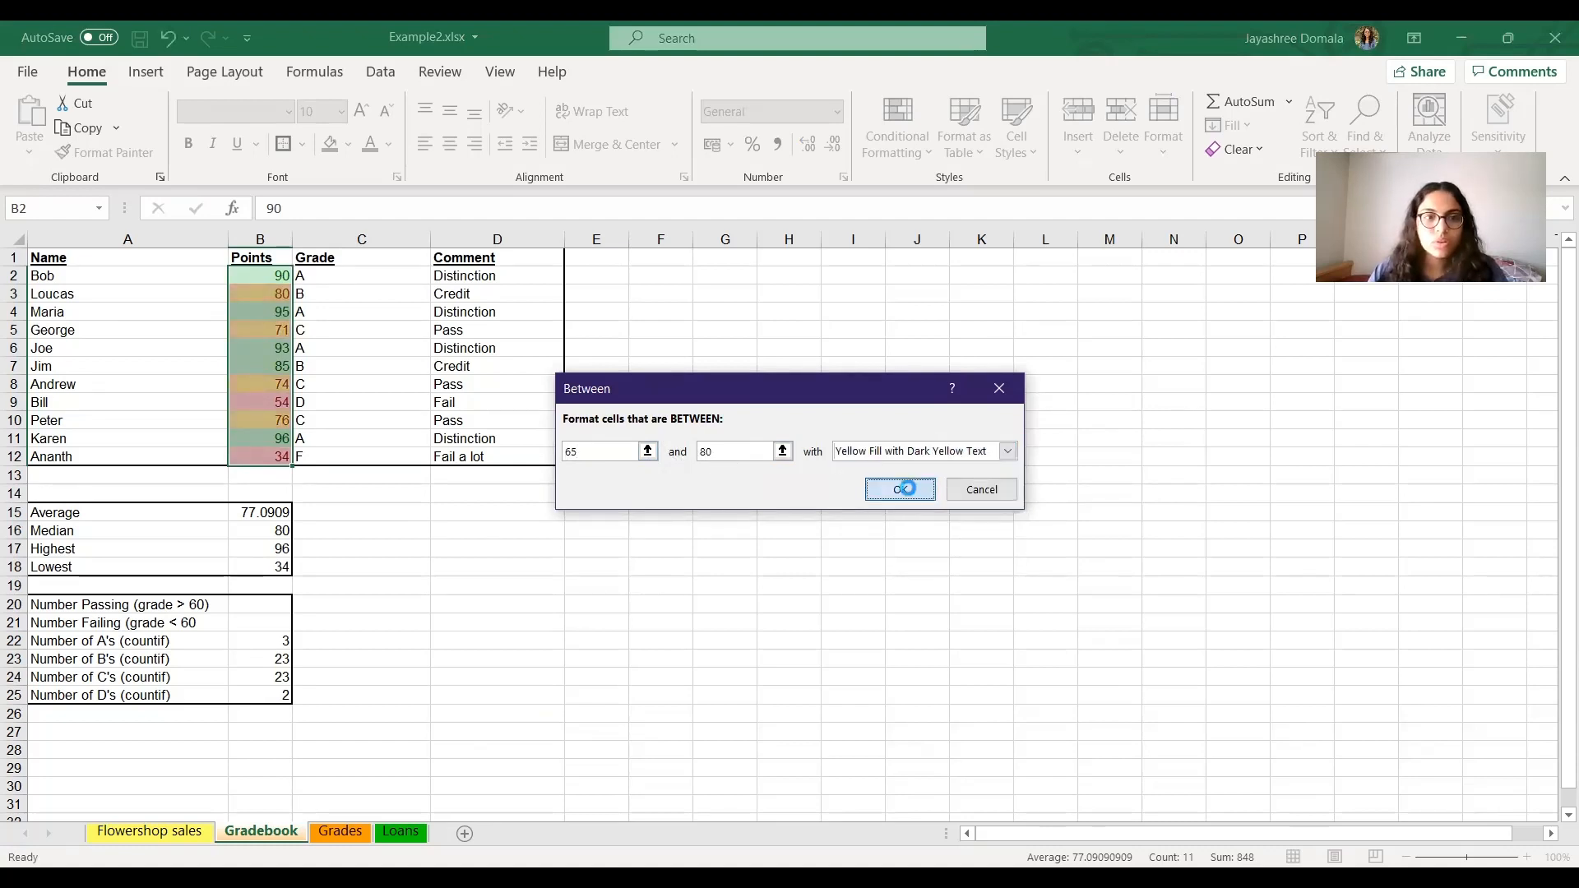
click(909, 490)
click(751, 646)
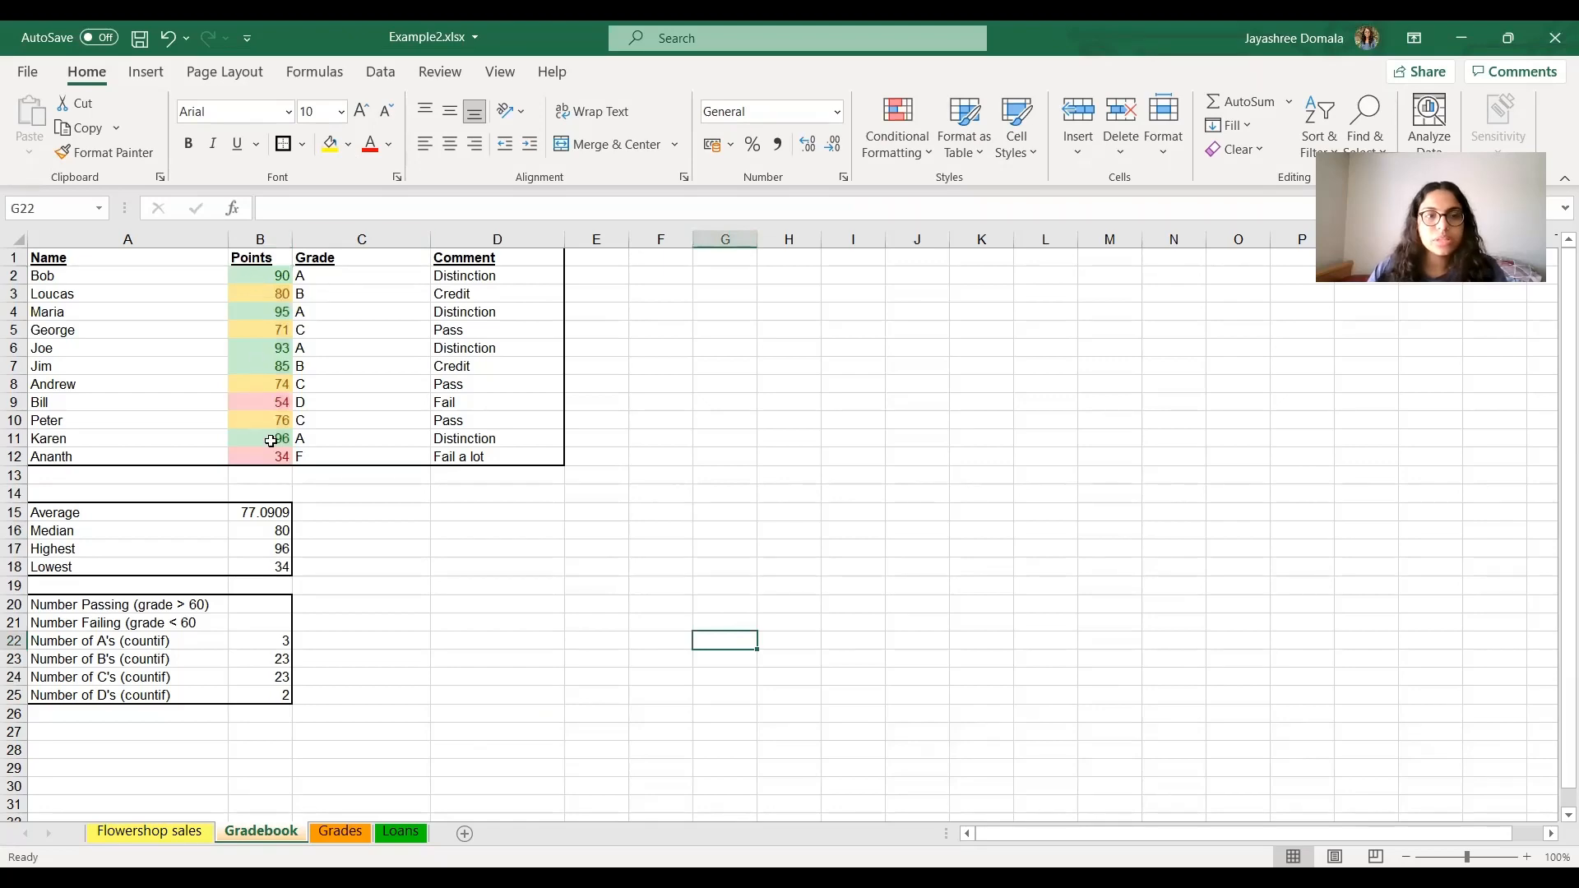
On the Flowershop sales sheet, highlight cells in E5:E14 containing the text YES with Light Red Fill with Dark Red Text
click(146, 833)
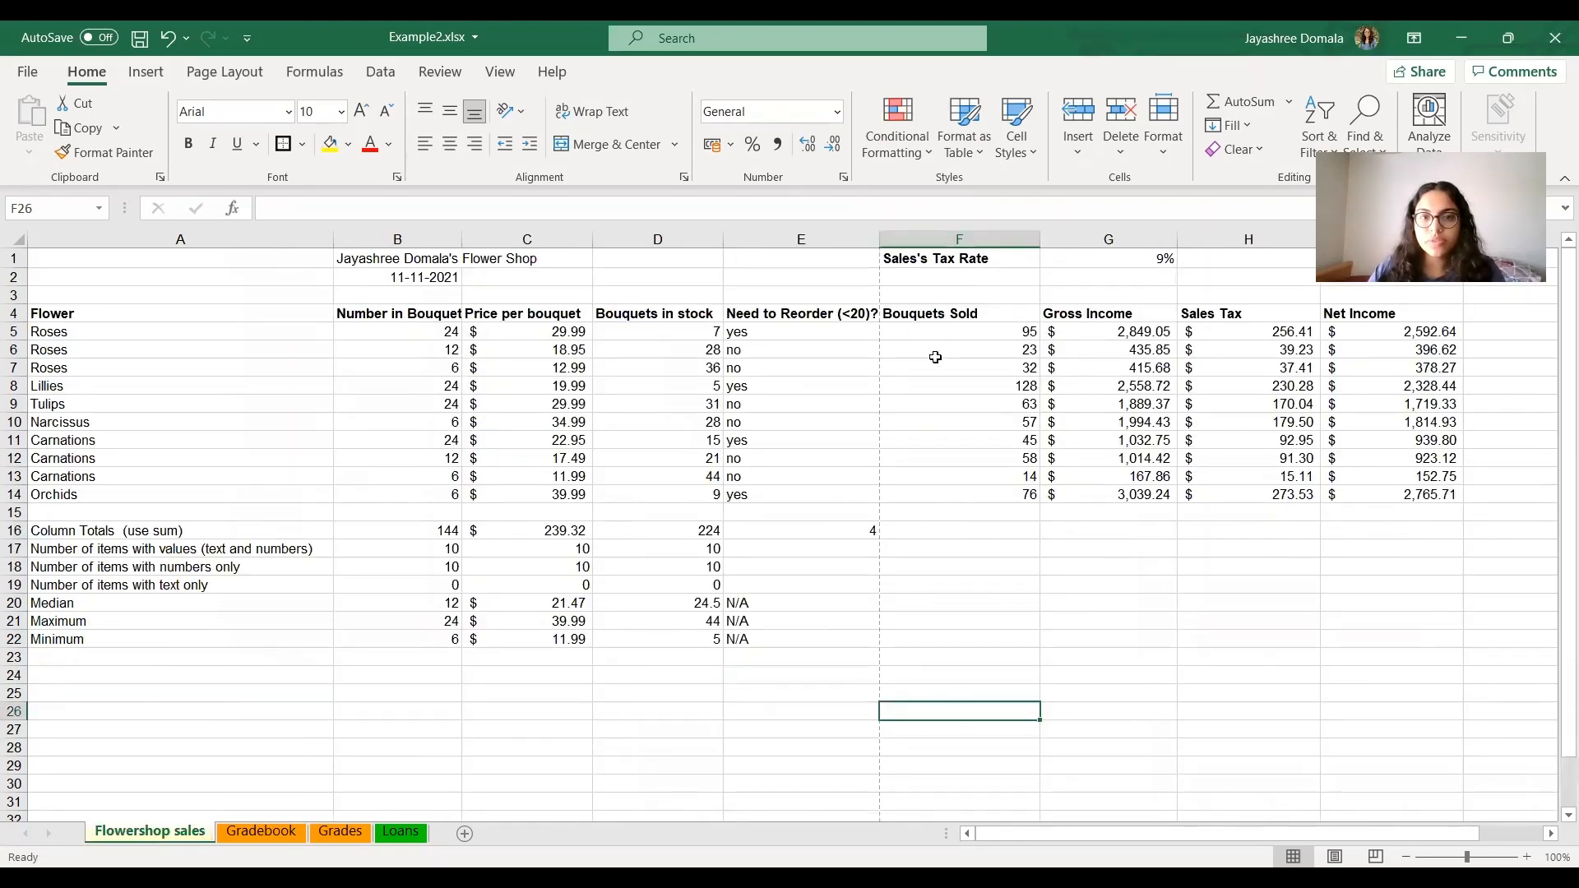
click(746, 332)
key(shift+Down)
key(shift+Down)
key(shift+Down)
key(shift+Down)
key(shift+Down)
key(shift+Down)
key(shift+Down)
key(shift+Down)
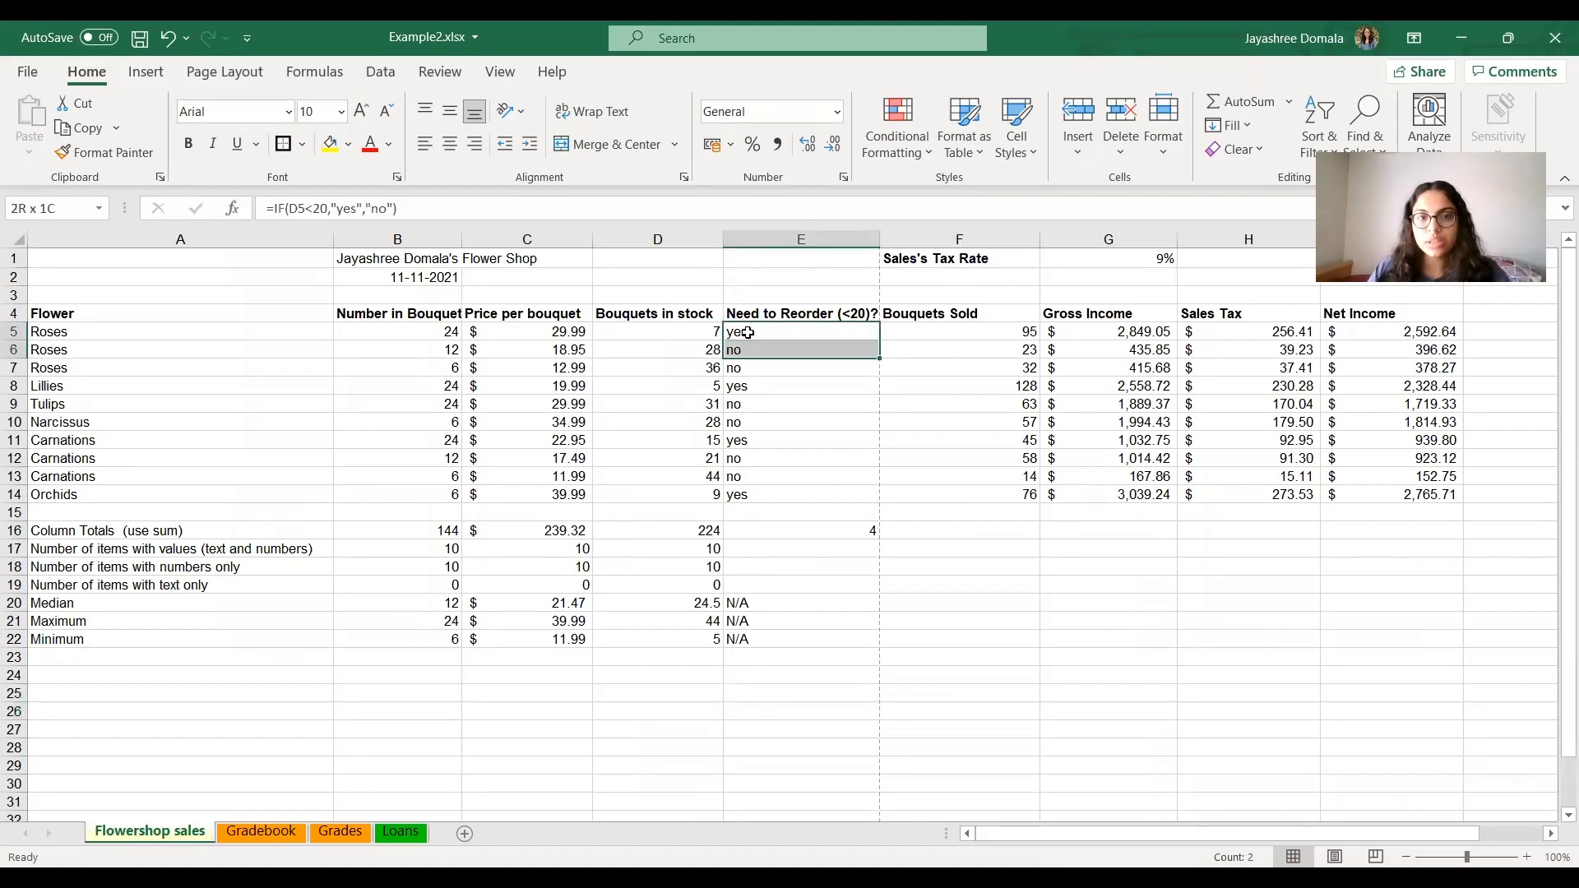
key(shift+Down)
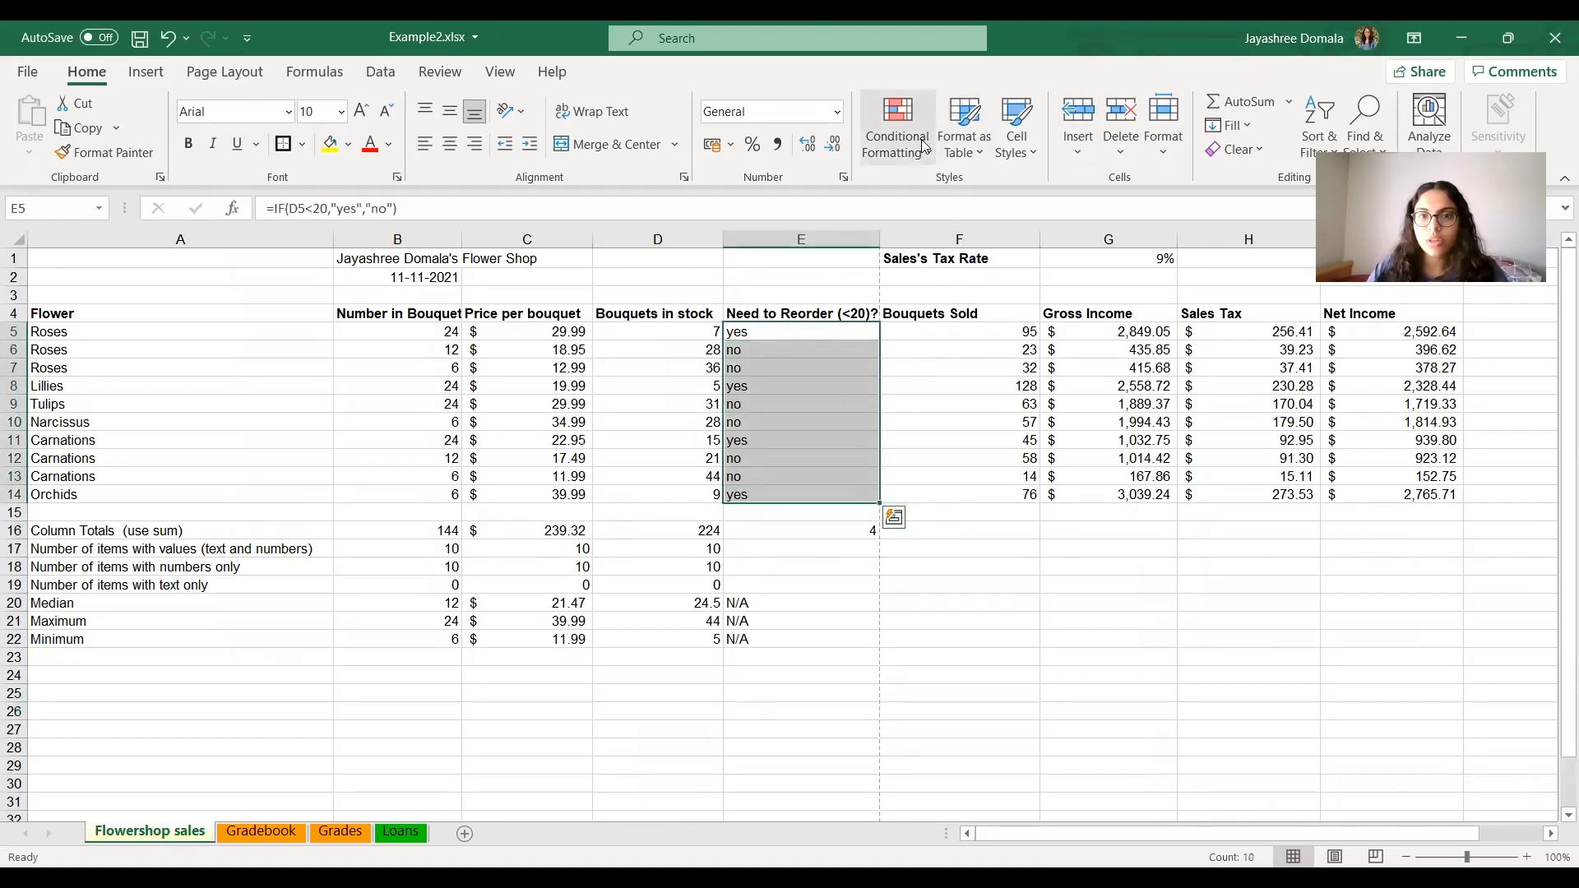
click(924, 147)
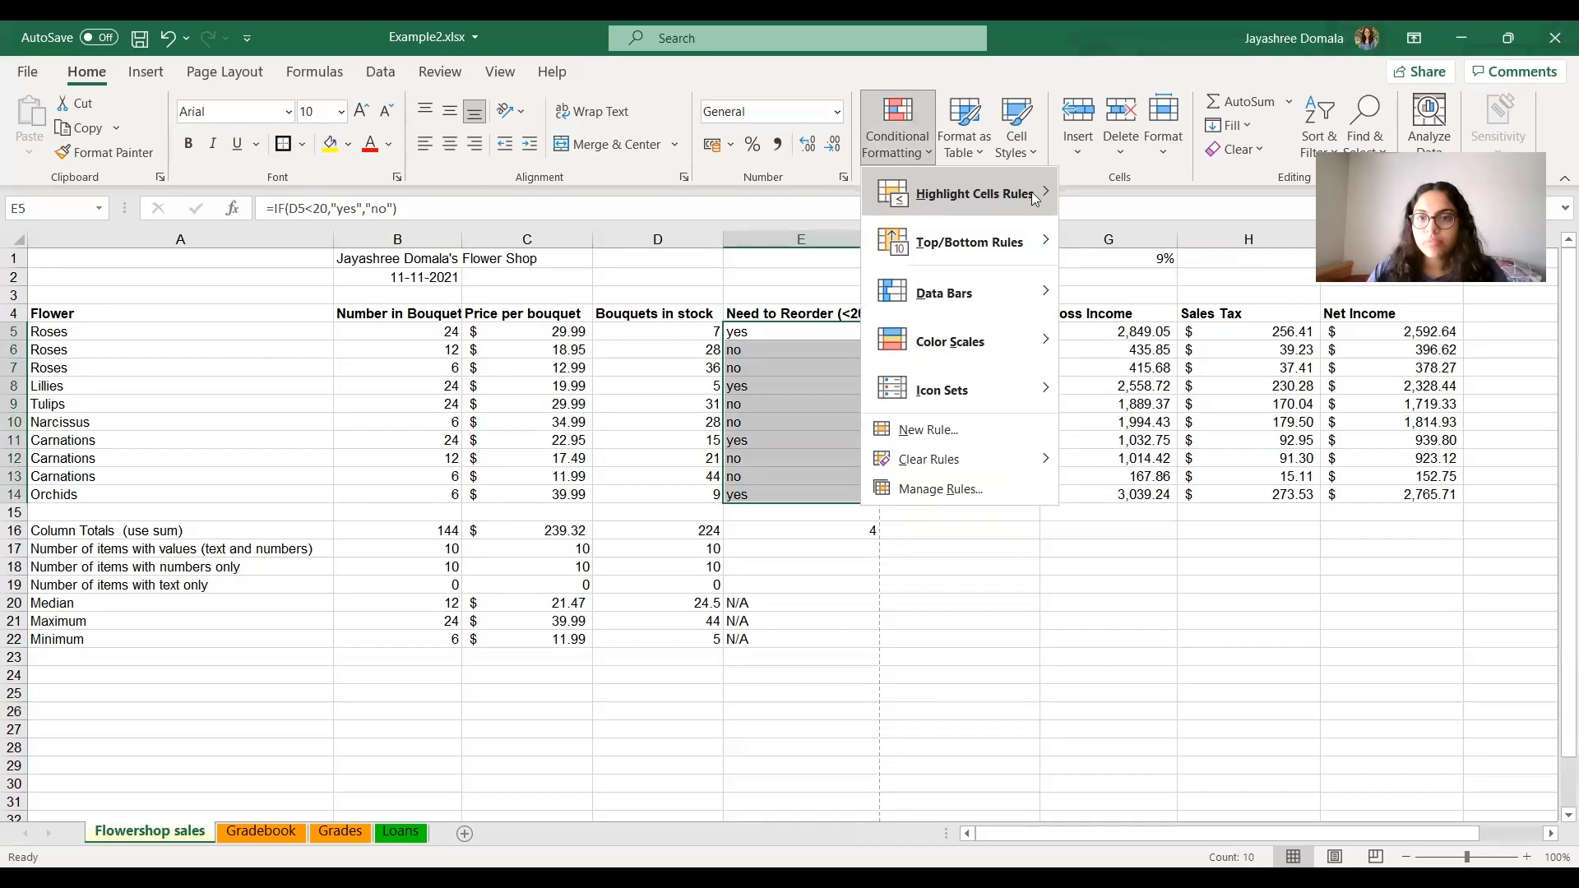
mouse_move(949, 206)
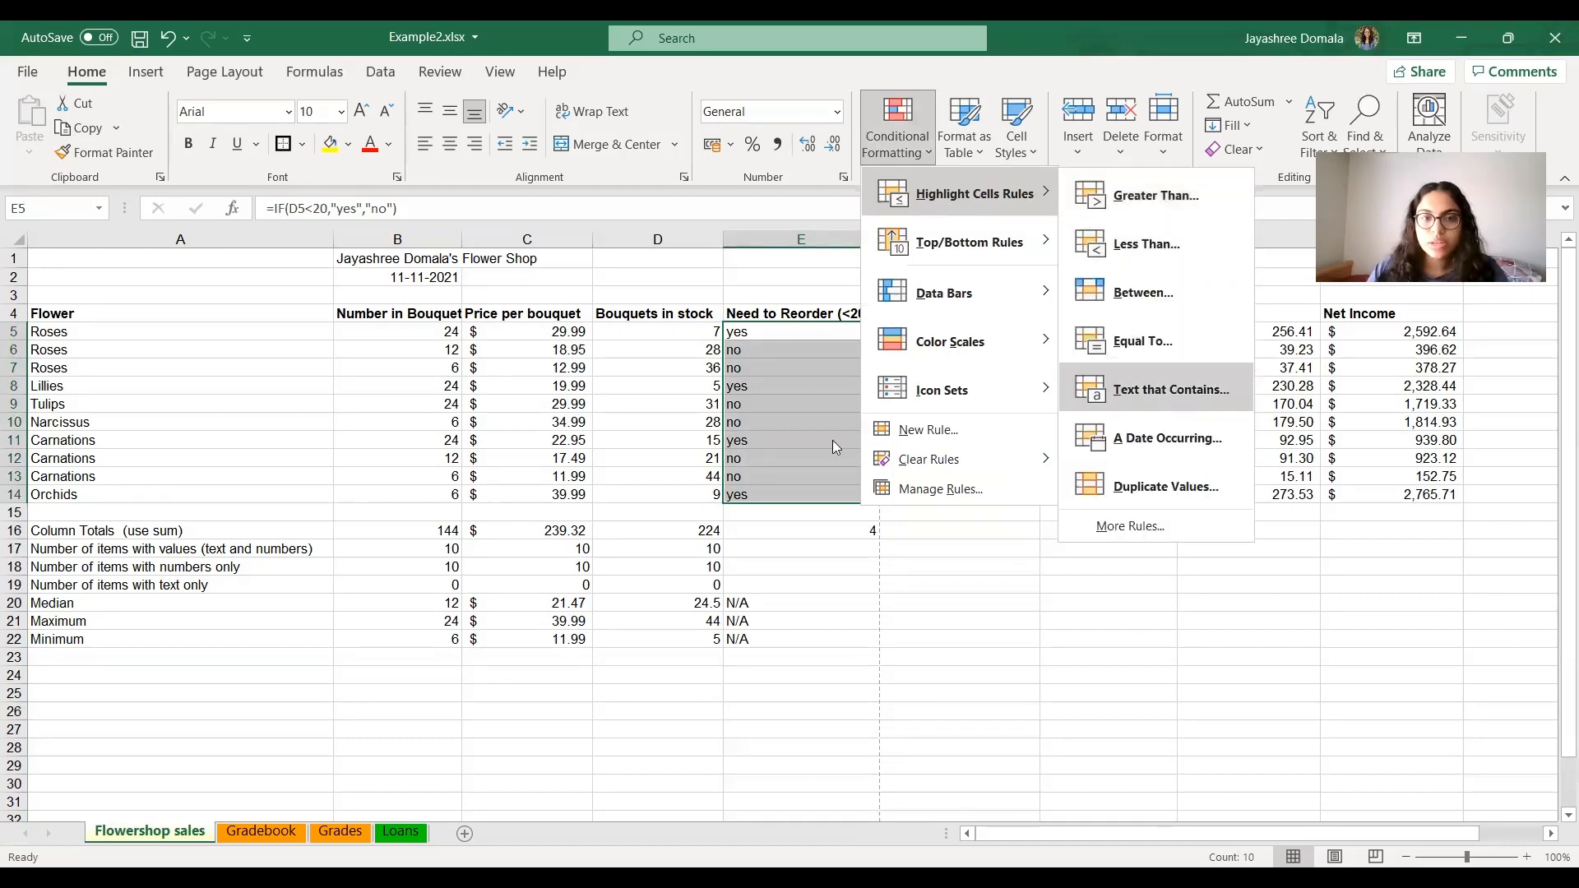
click(1149, 403)
text(YES)
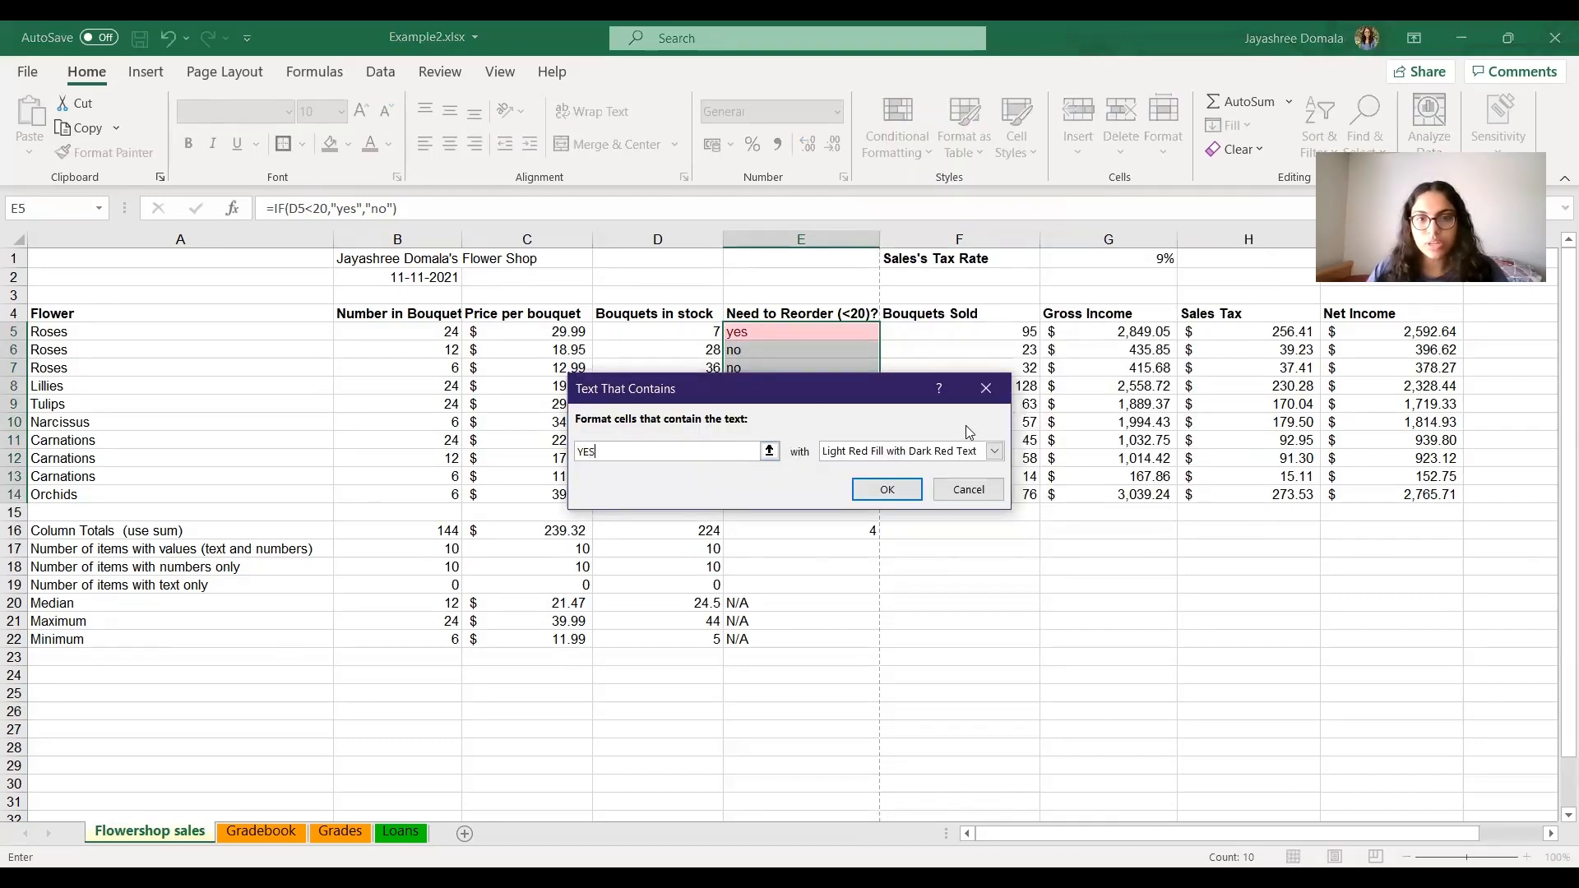
click(884, 490)
click(1031, 708)
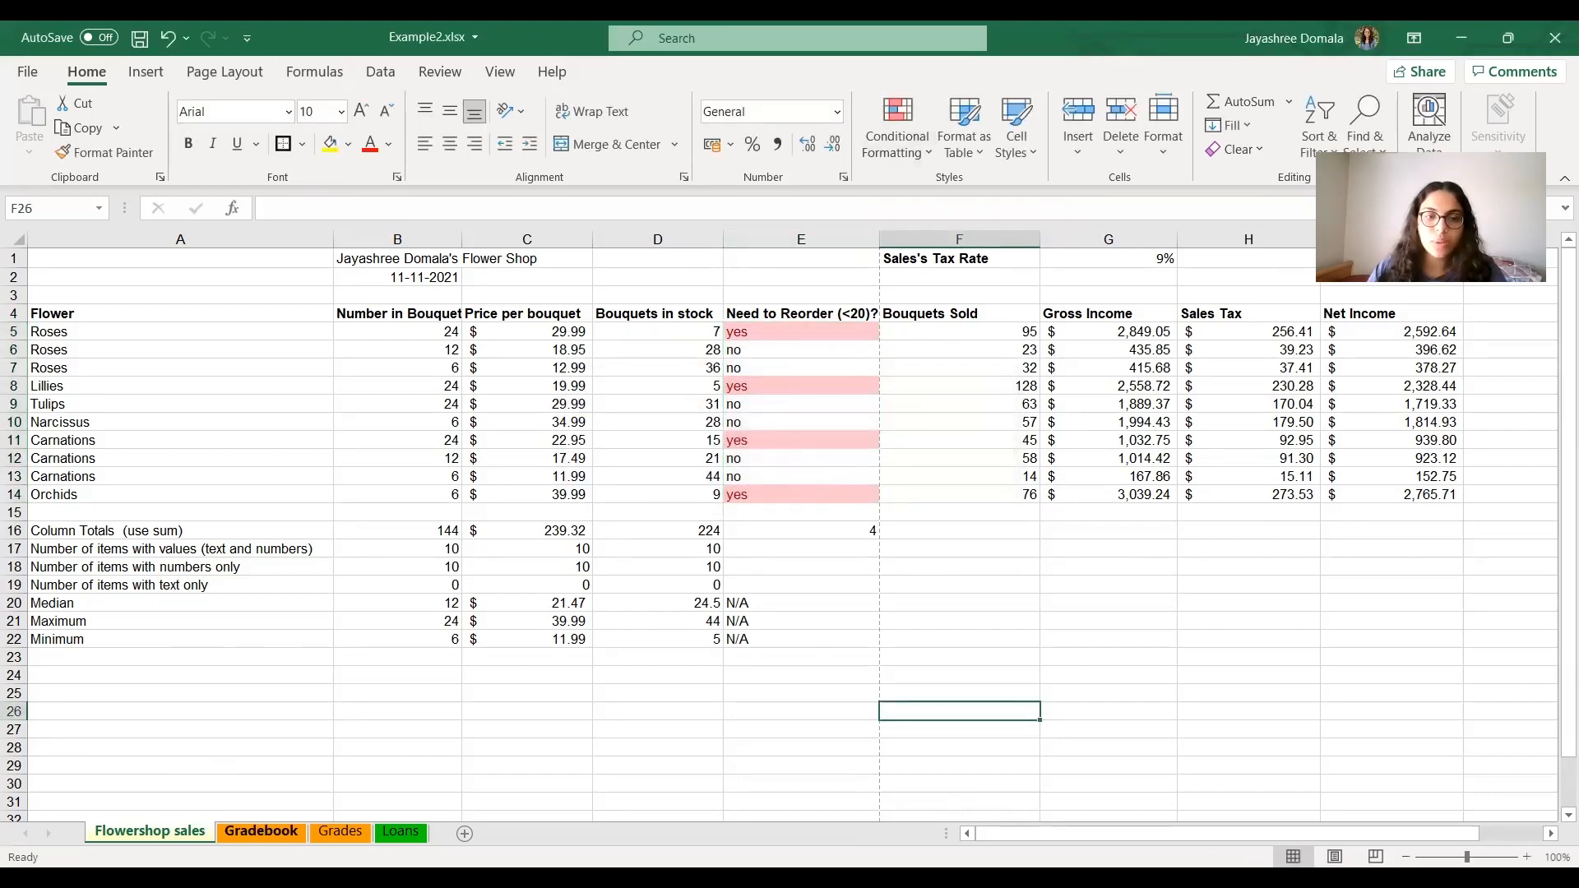
Open the Gradebook sheet, check the sorting instructions in Google Slides, and return to Excel
click(260, 831)
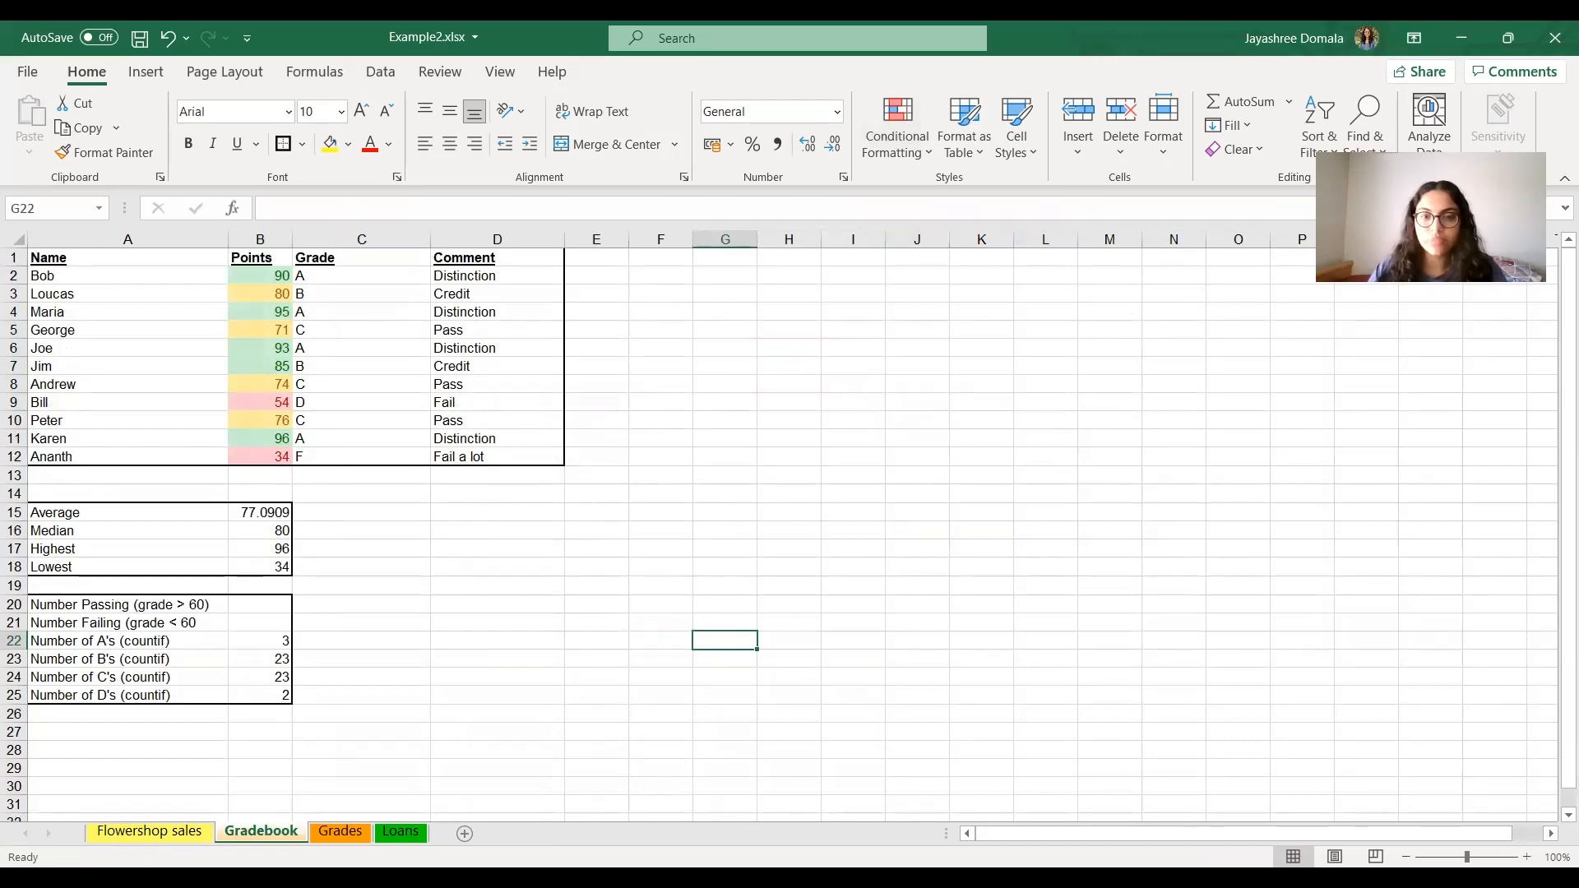
key(alt+Tab)
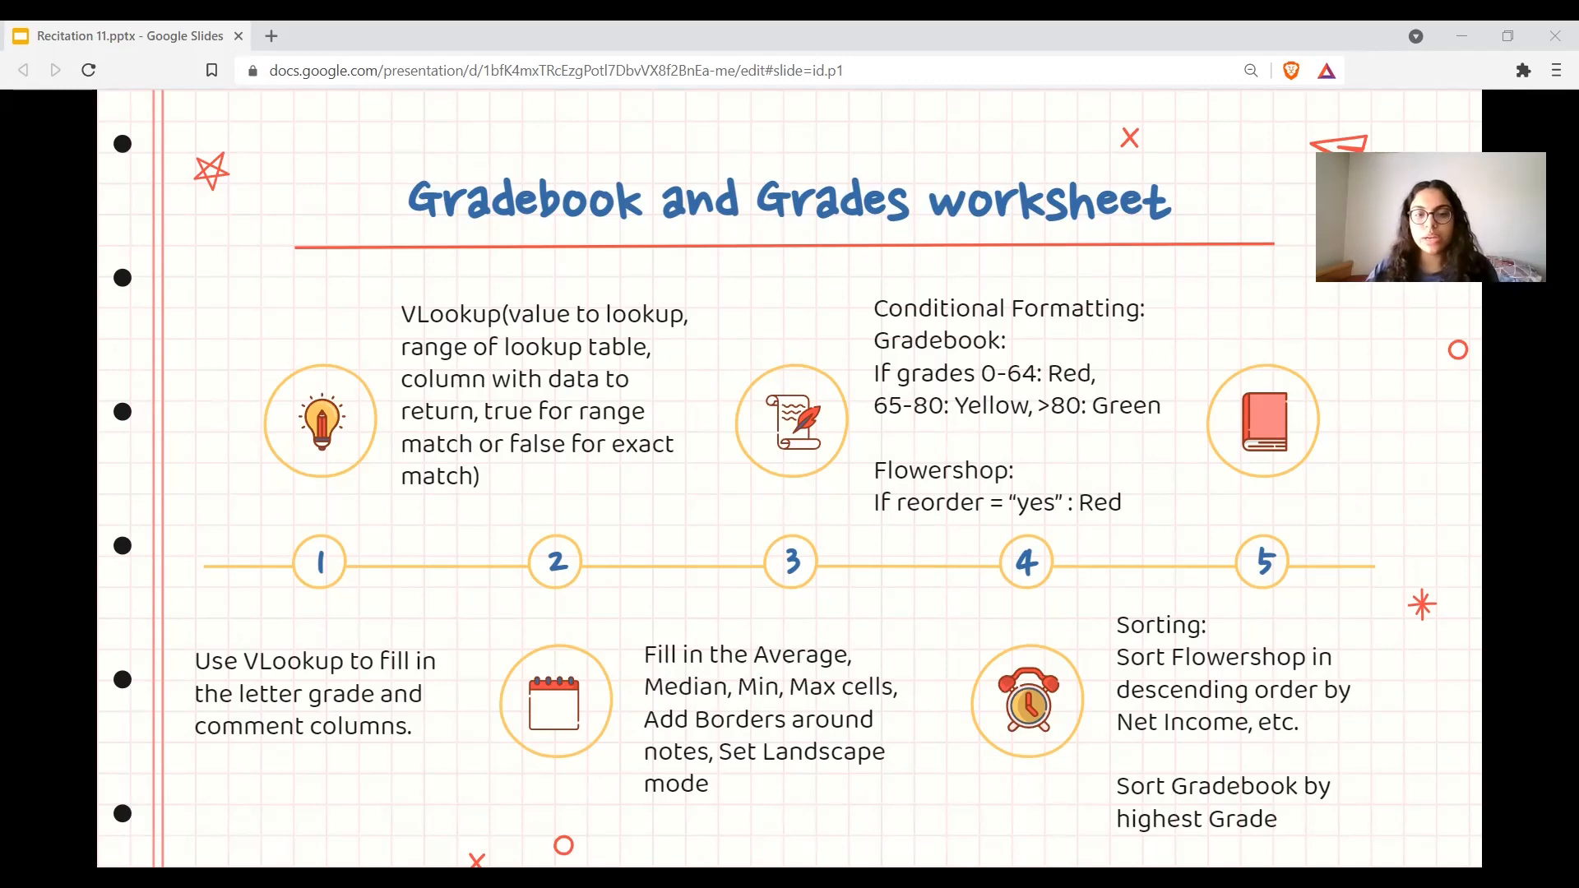
key(alt+Tab)
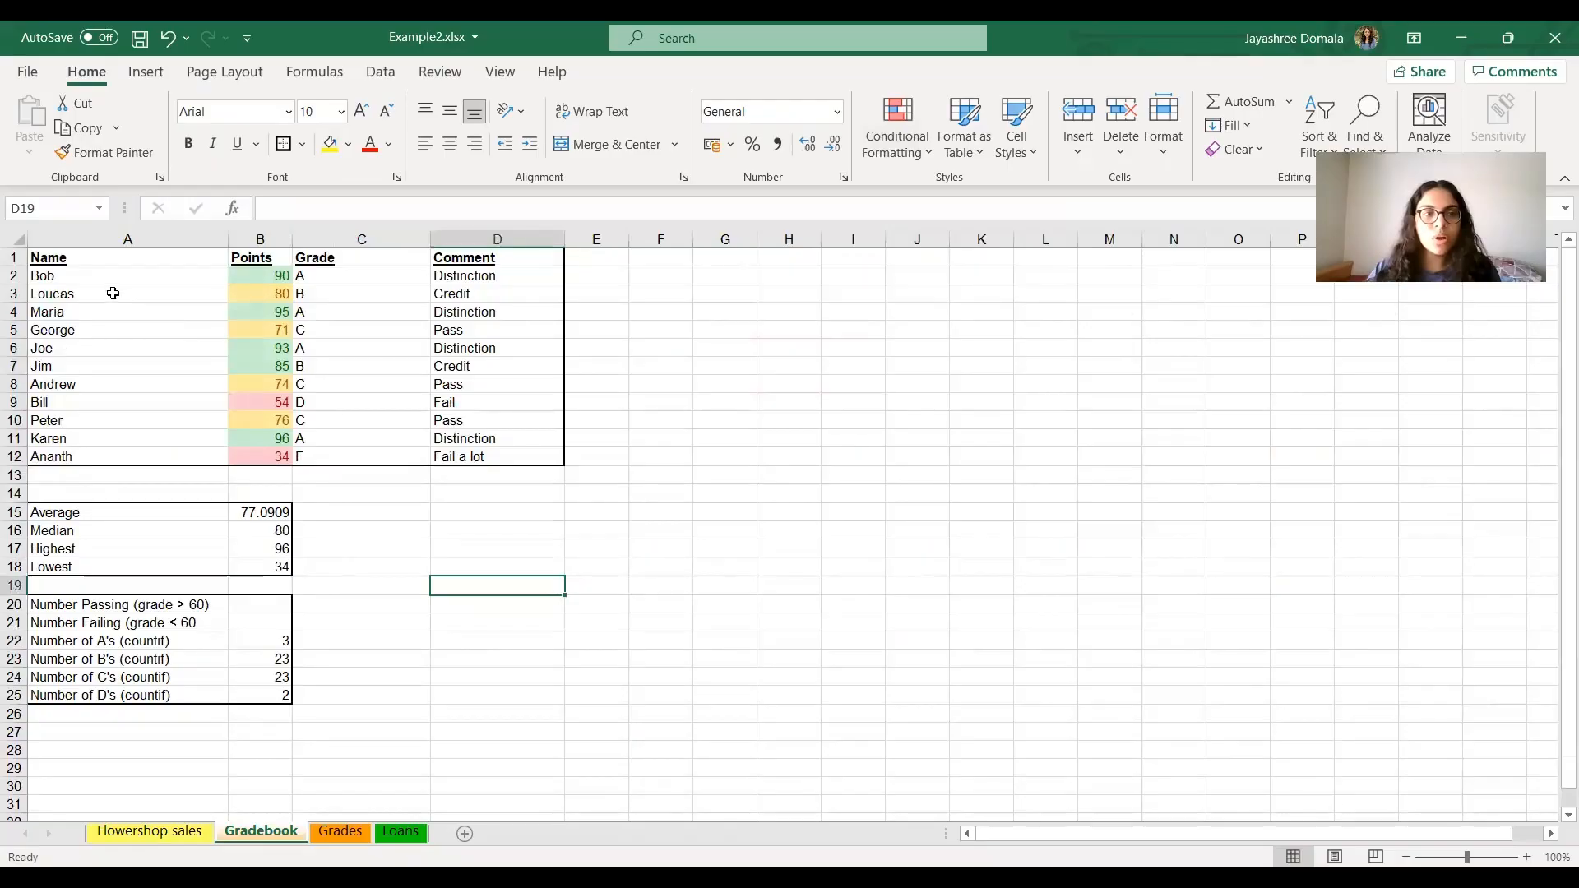
Sort the gradebook table A1:D12 alphabetically by name from A to Z
click(253, 240)
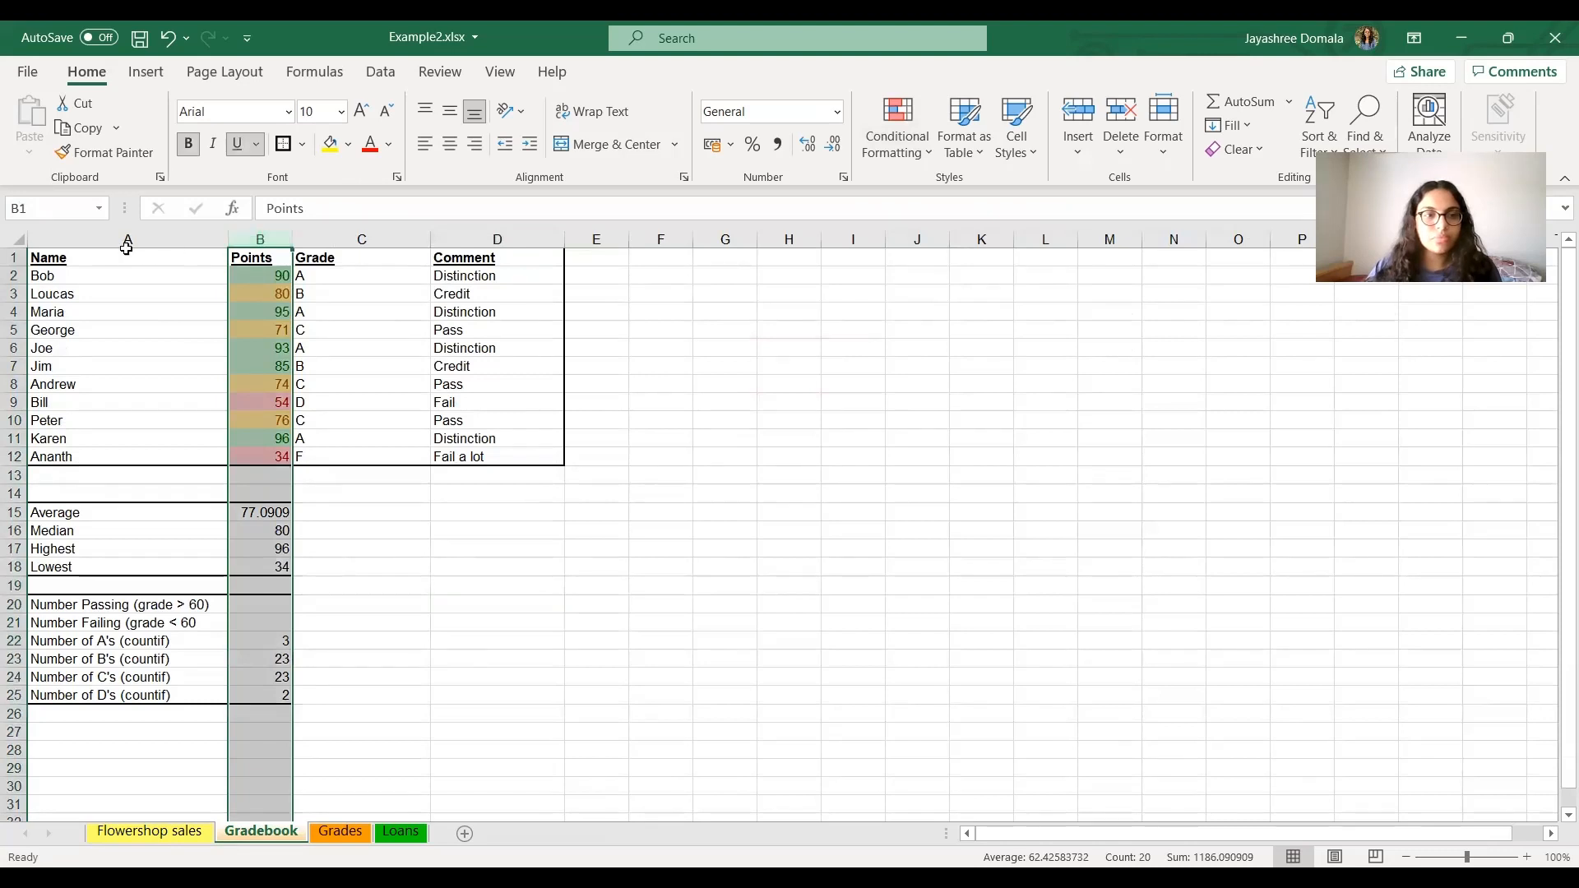
click(71, 238)
click(69, 260)
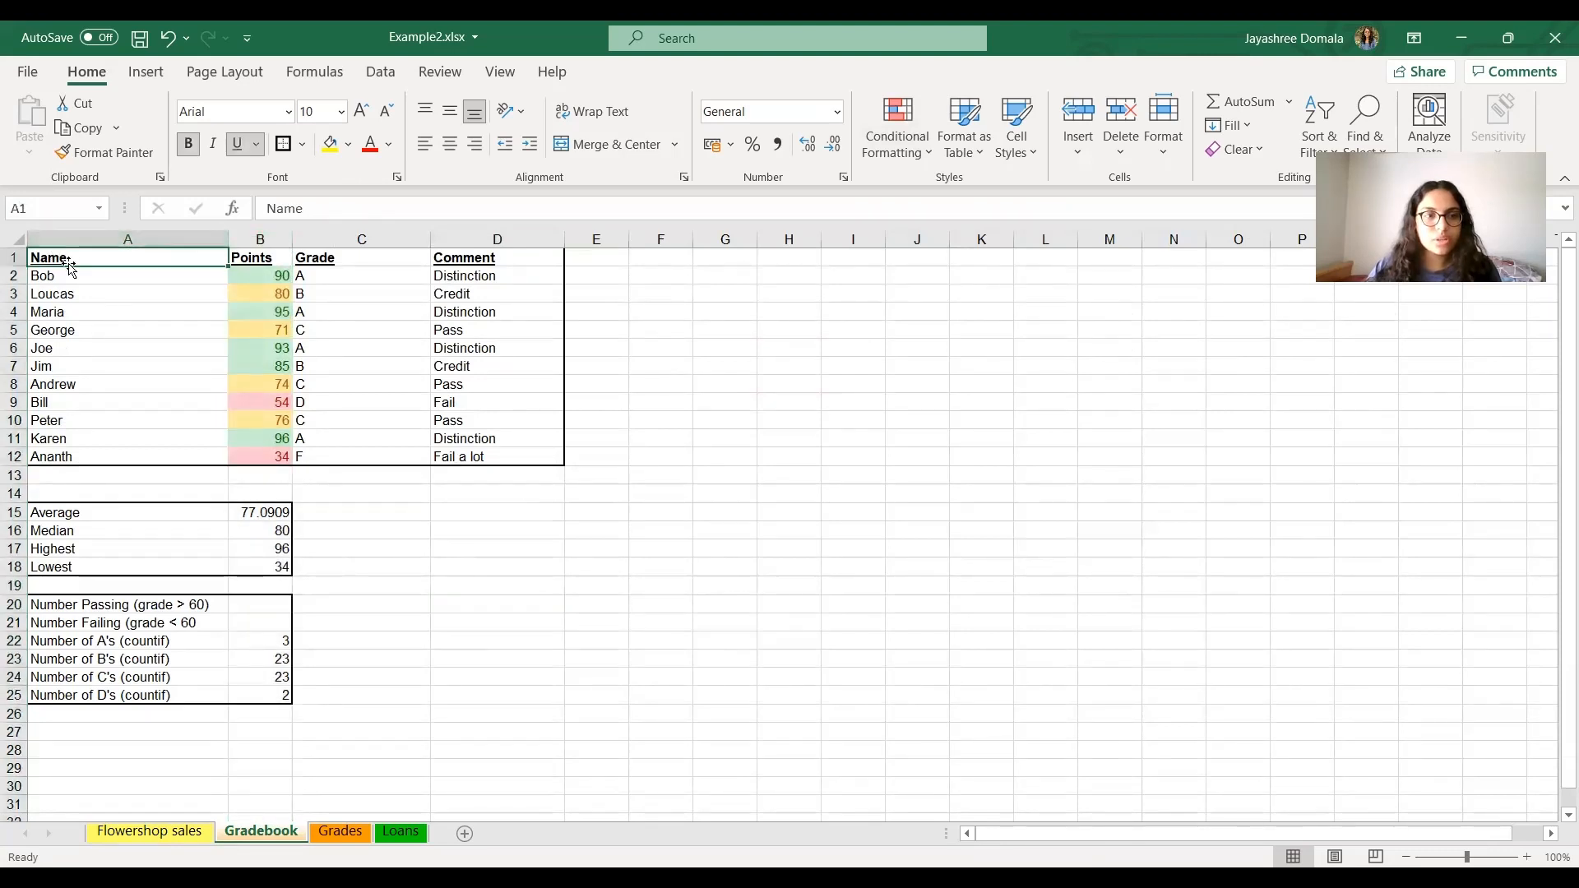
key(shift+Right)
key(shift+Right)
key(shift+Right)
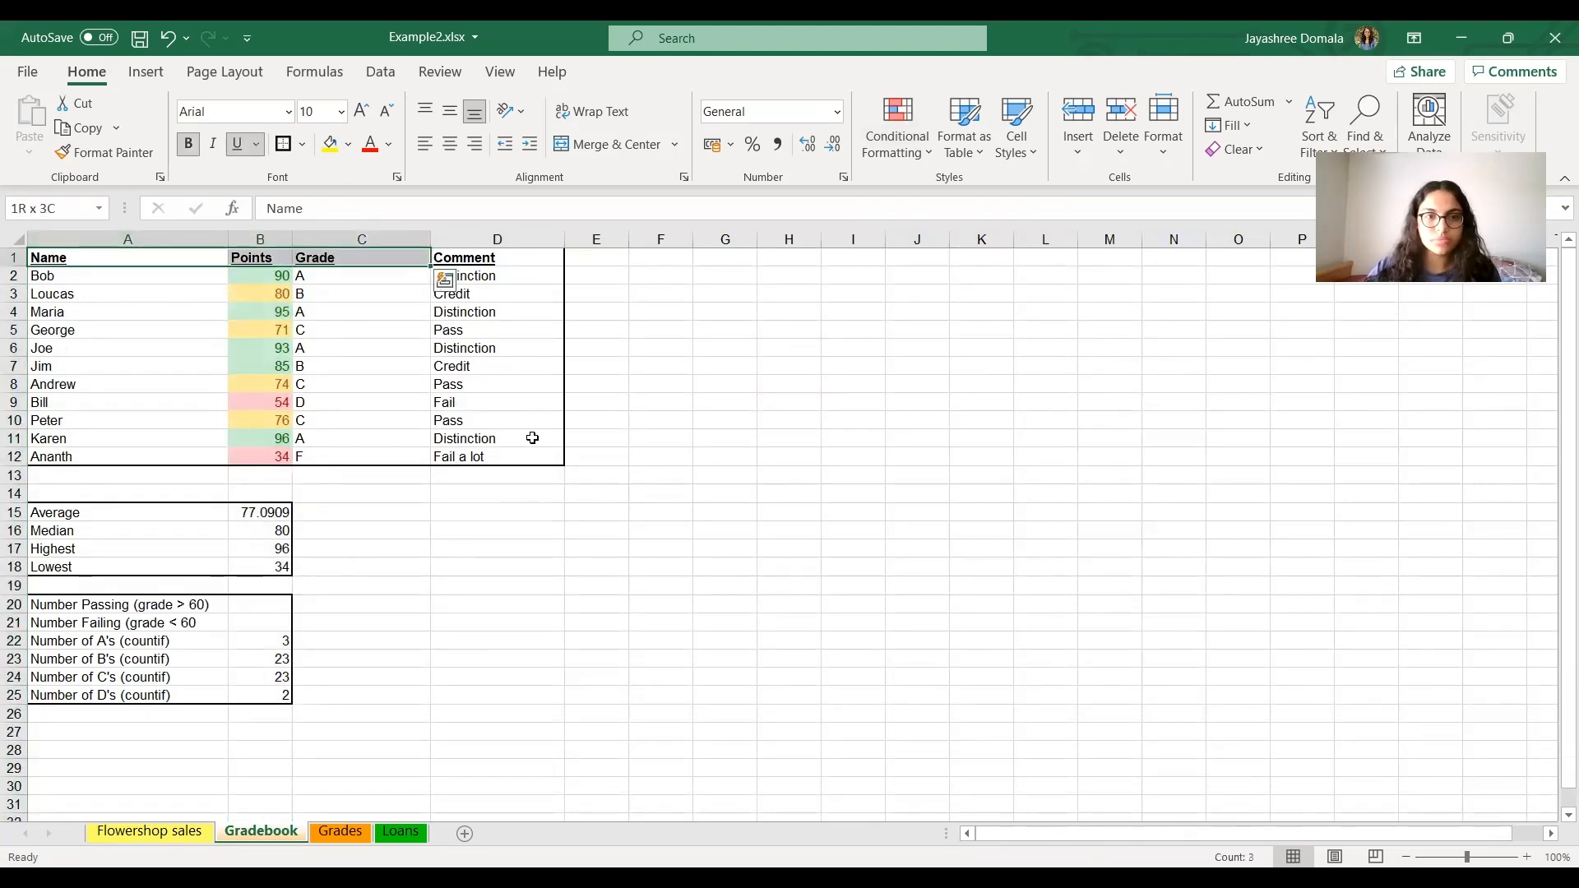
key(shift+Down)
key(shift+Down)
key(shift+Down)
key(shift+Down)
key(shift+Down)
key(shift+Down)
key(shift+Down)
key(shift+Down)
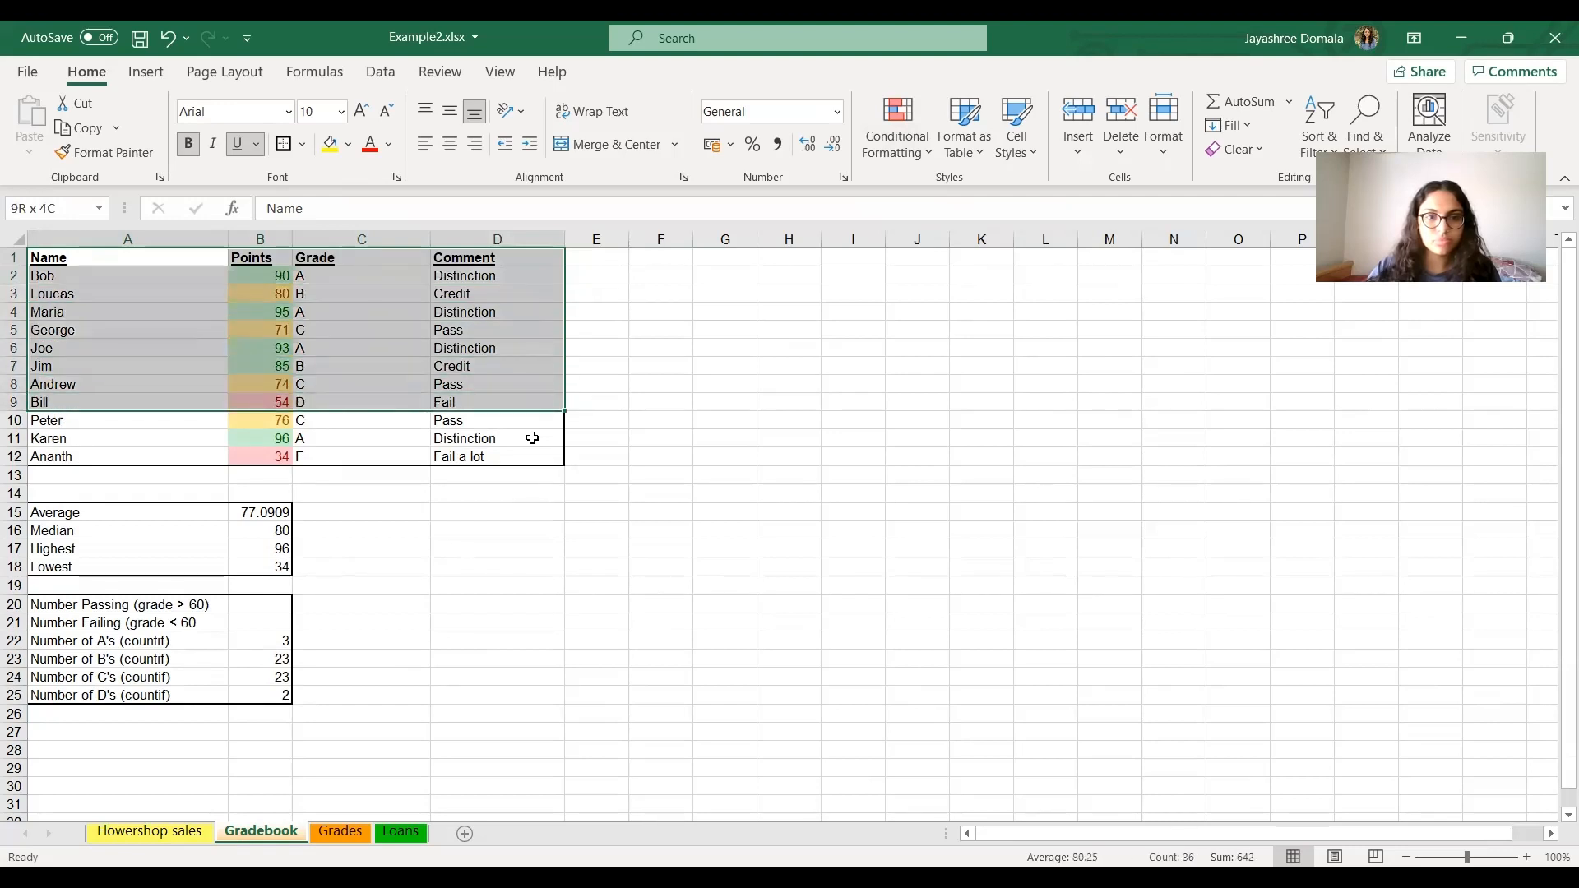
key(shift+Down)
key(shift+Down)
key(shift+Down)
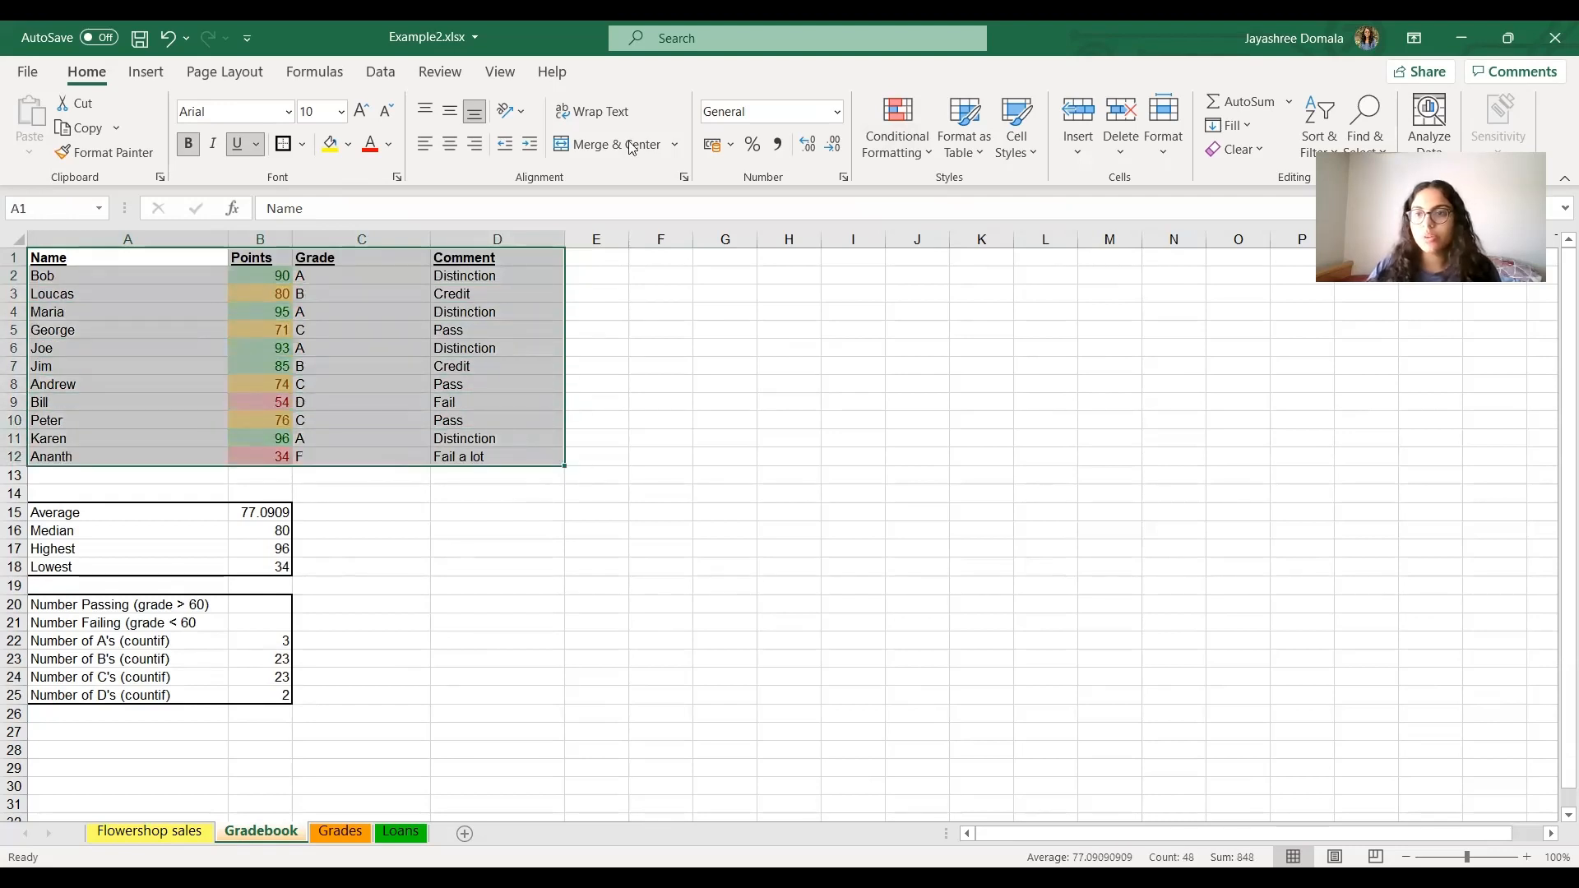
click(1313, 148)
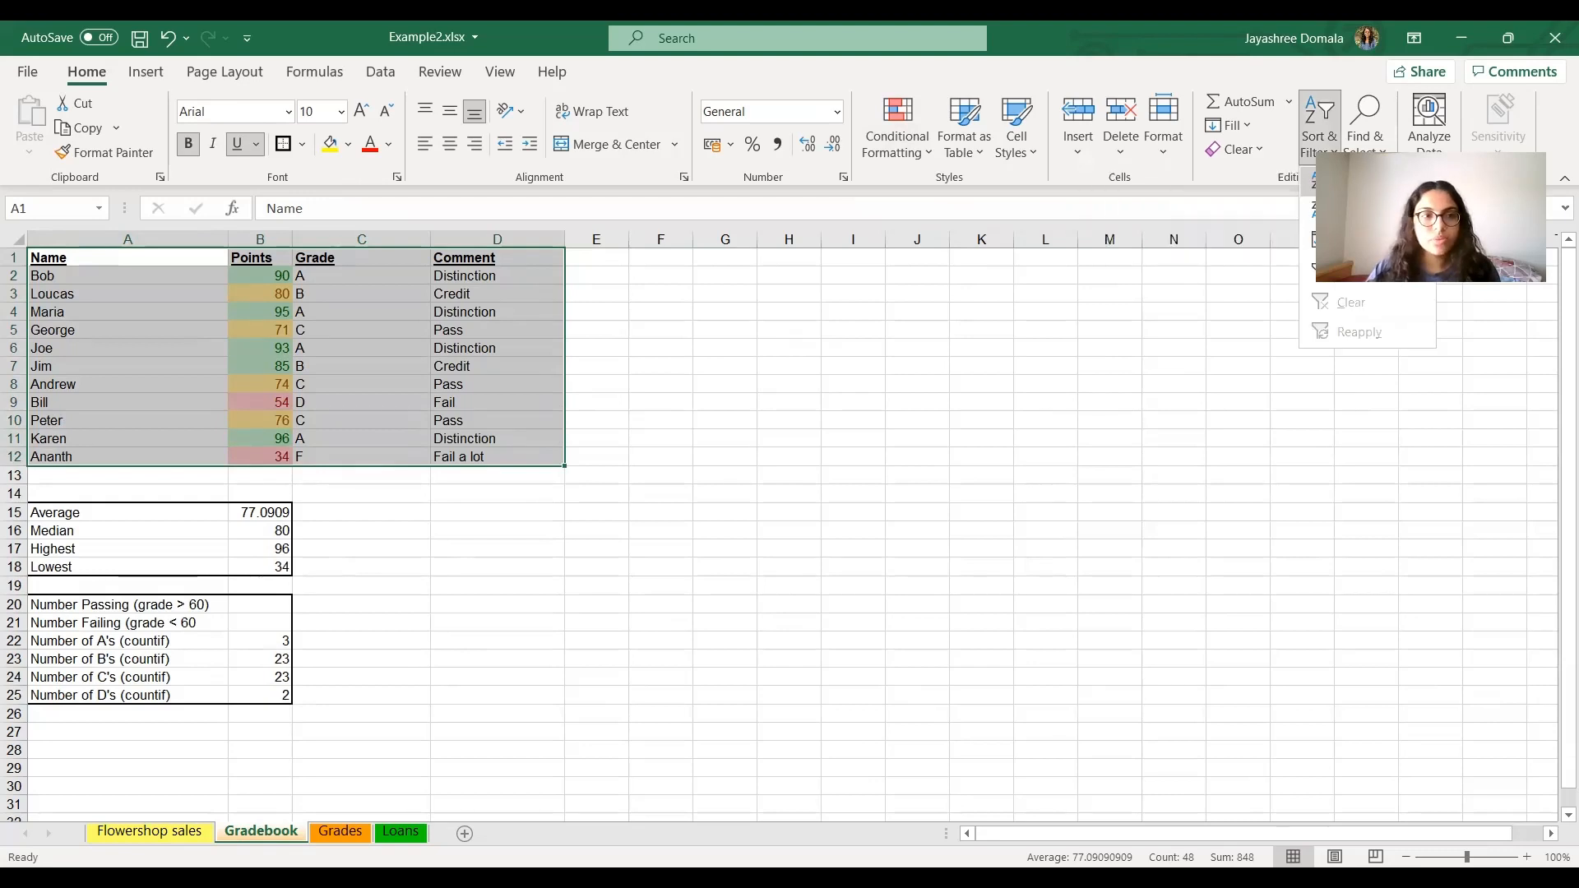
click(1316, 182)
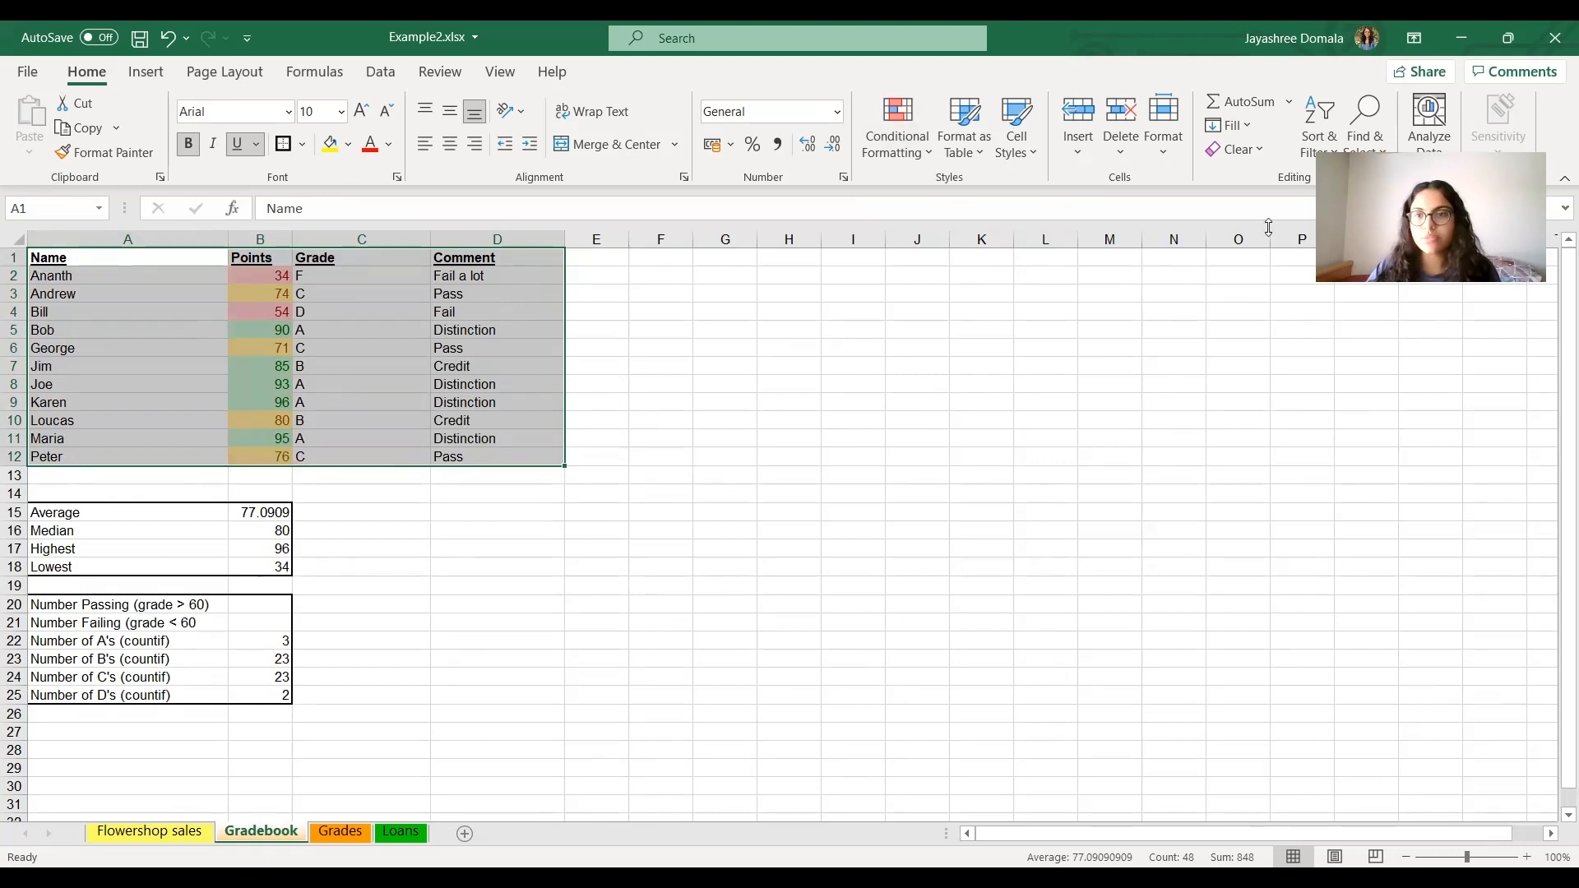
Custom sort the gradebook table by Points on cell values, from largest to smallest
click(1317, 153)
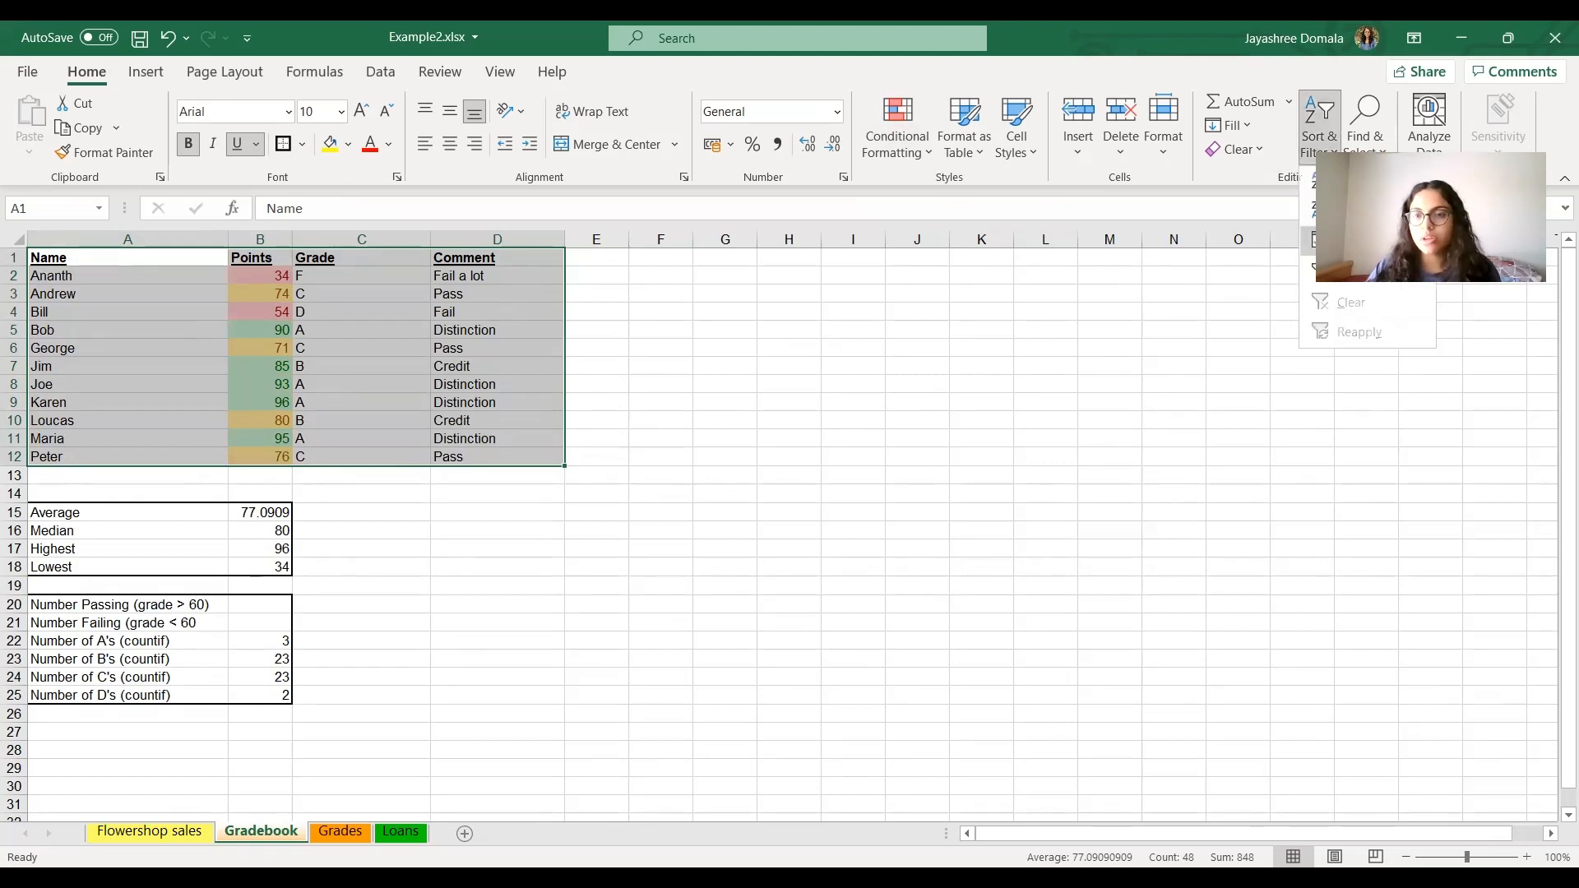
click(1348, 239)
click(674, 381)
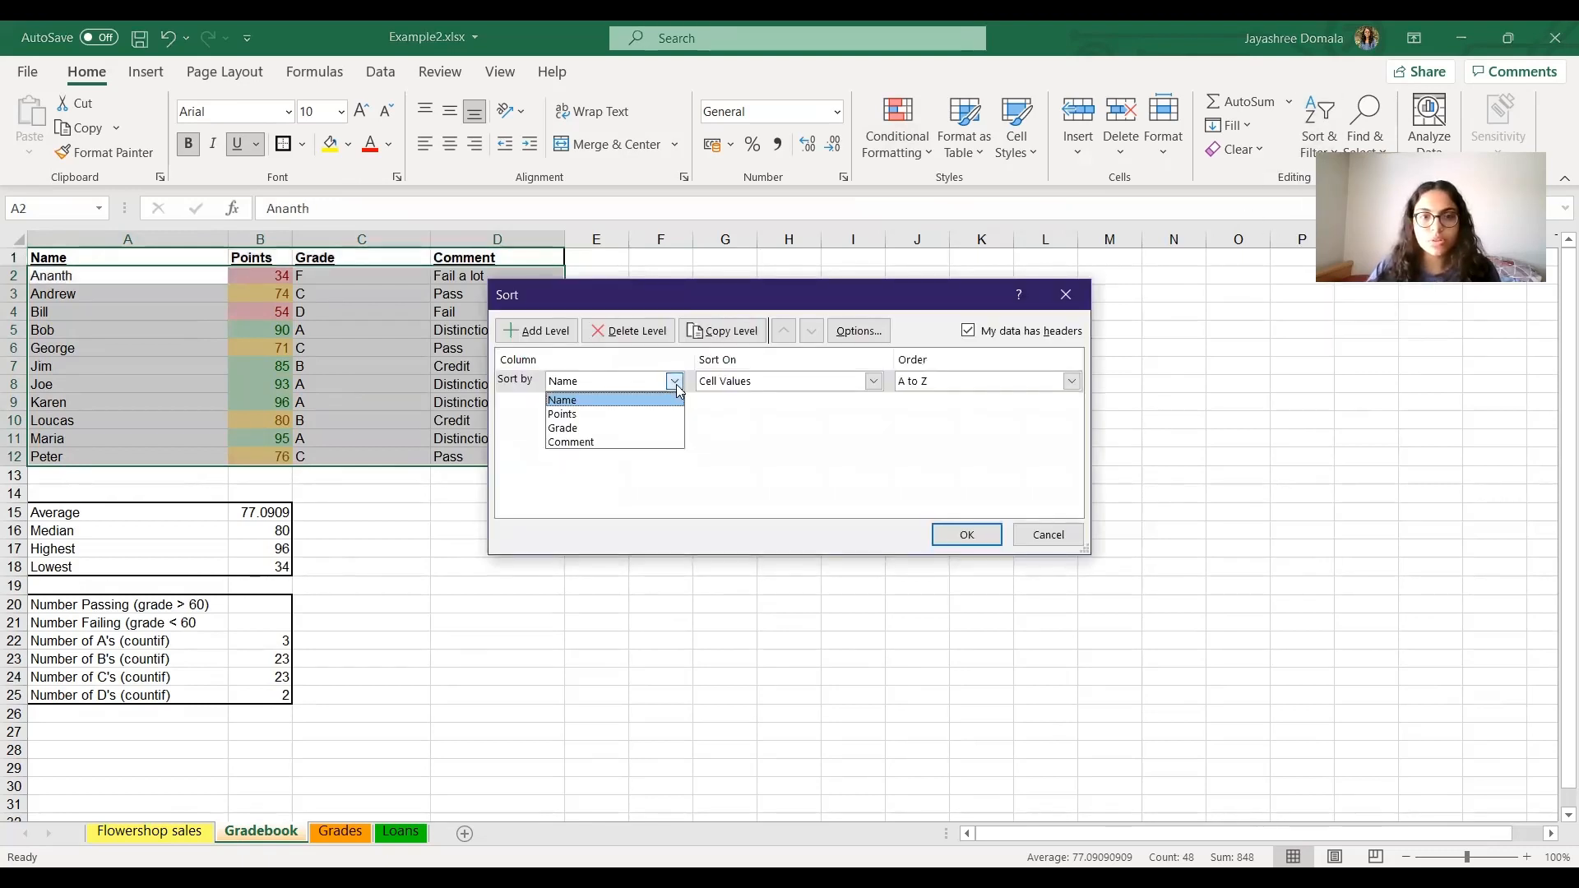
click(654, 420)
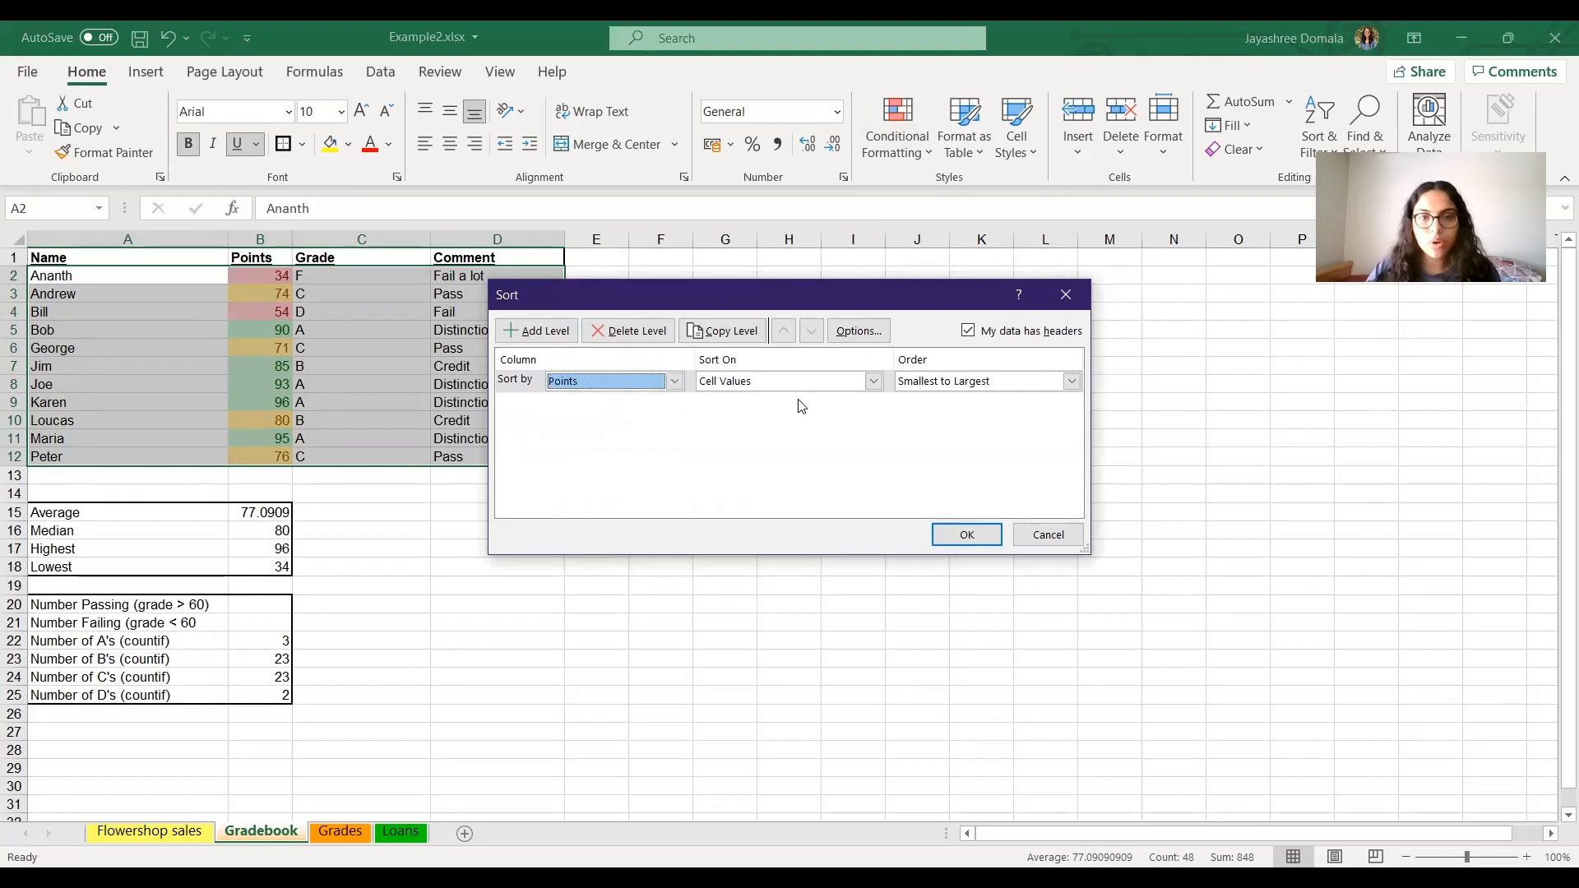
click(1072, 381)
click(1018, 414)
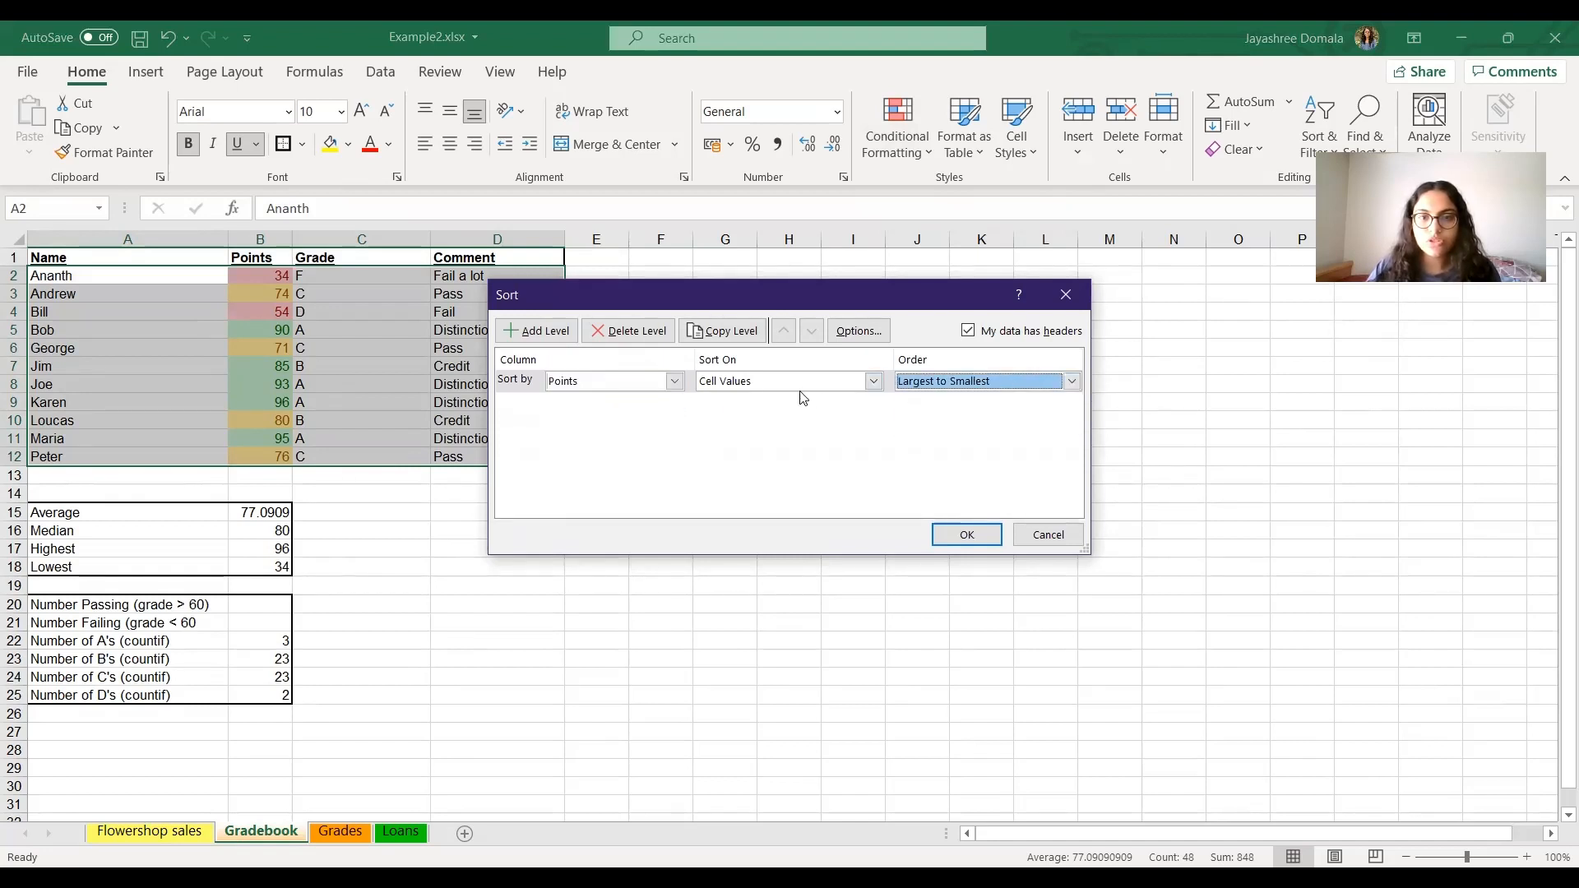
click(954, 535)
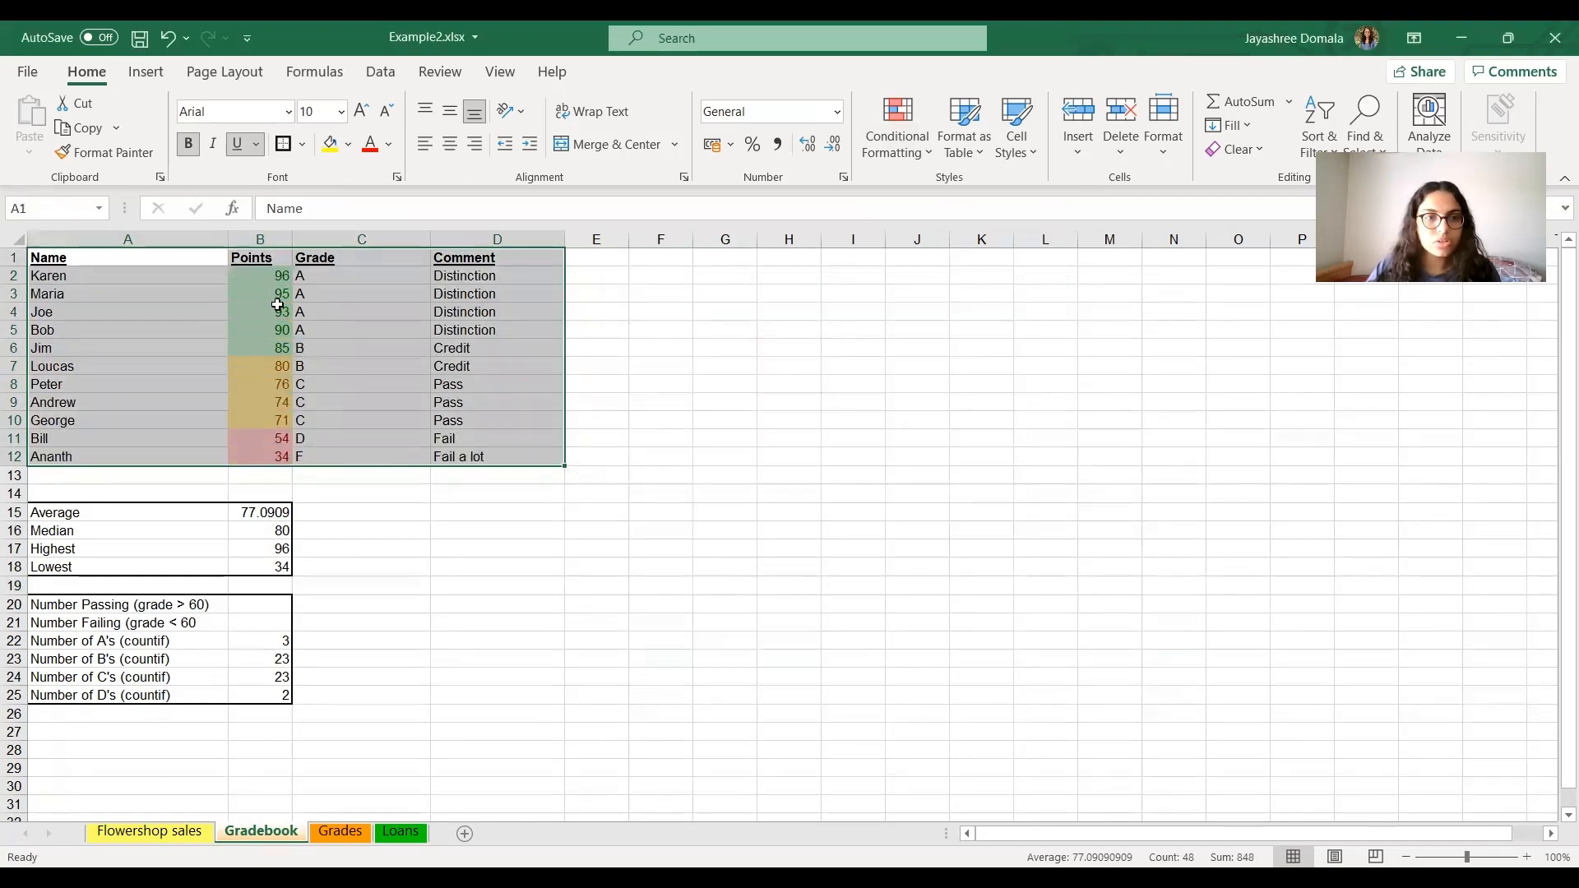
click(978, 600)
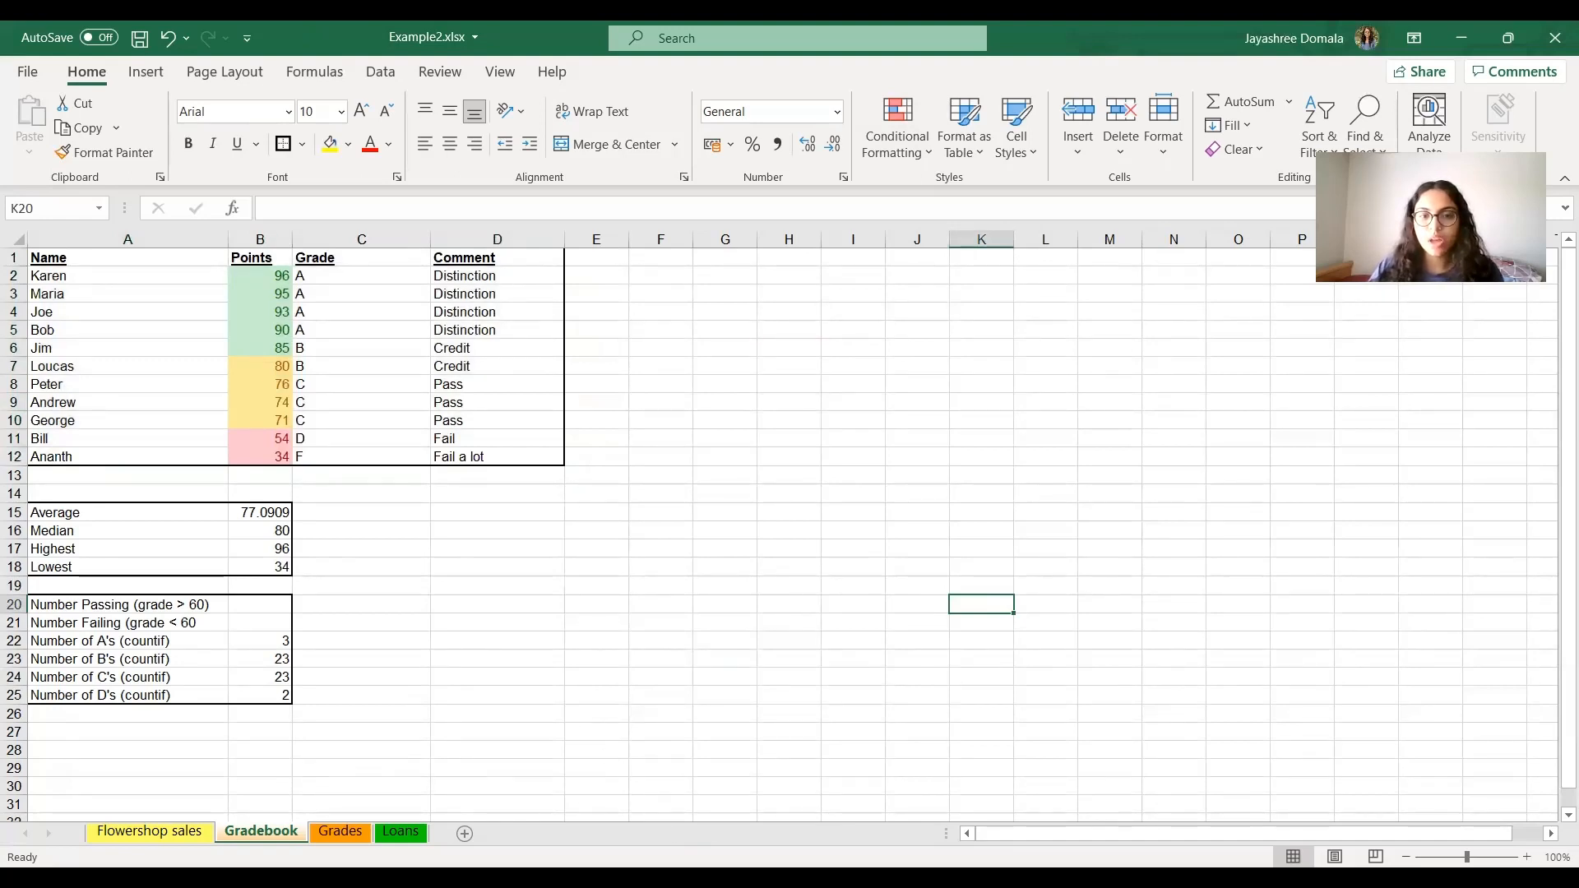
Switch to Google Slides, advance to the Loans worksheet instructions, glance at the Loans sheet in Excel, and return to the slide
key(alt+Tab)
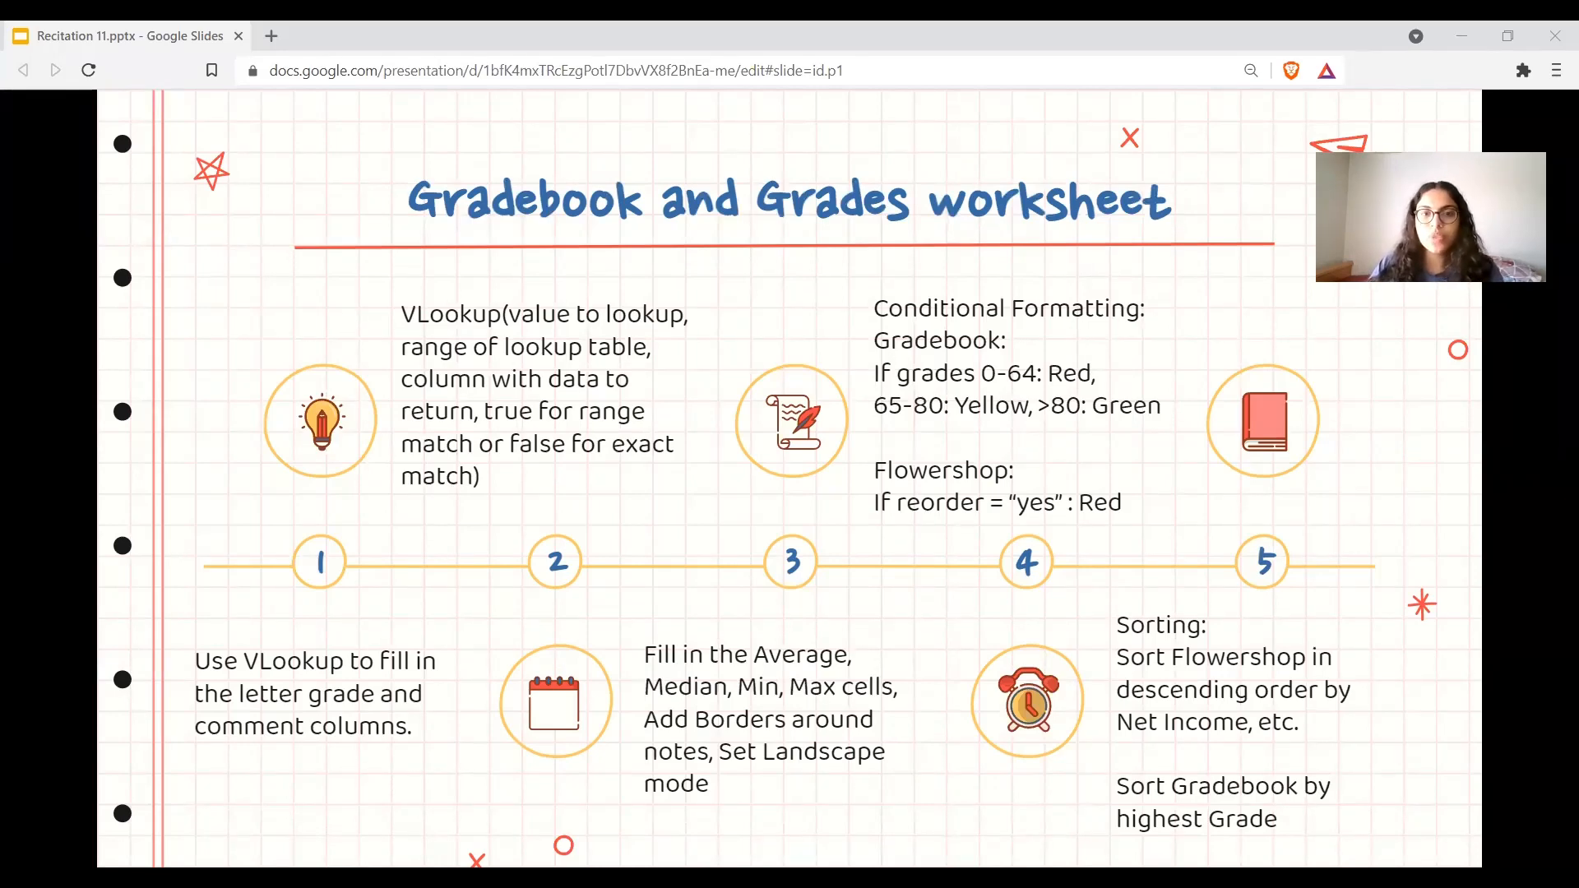
key(Right)
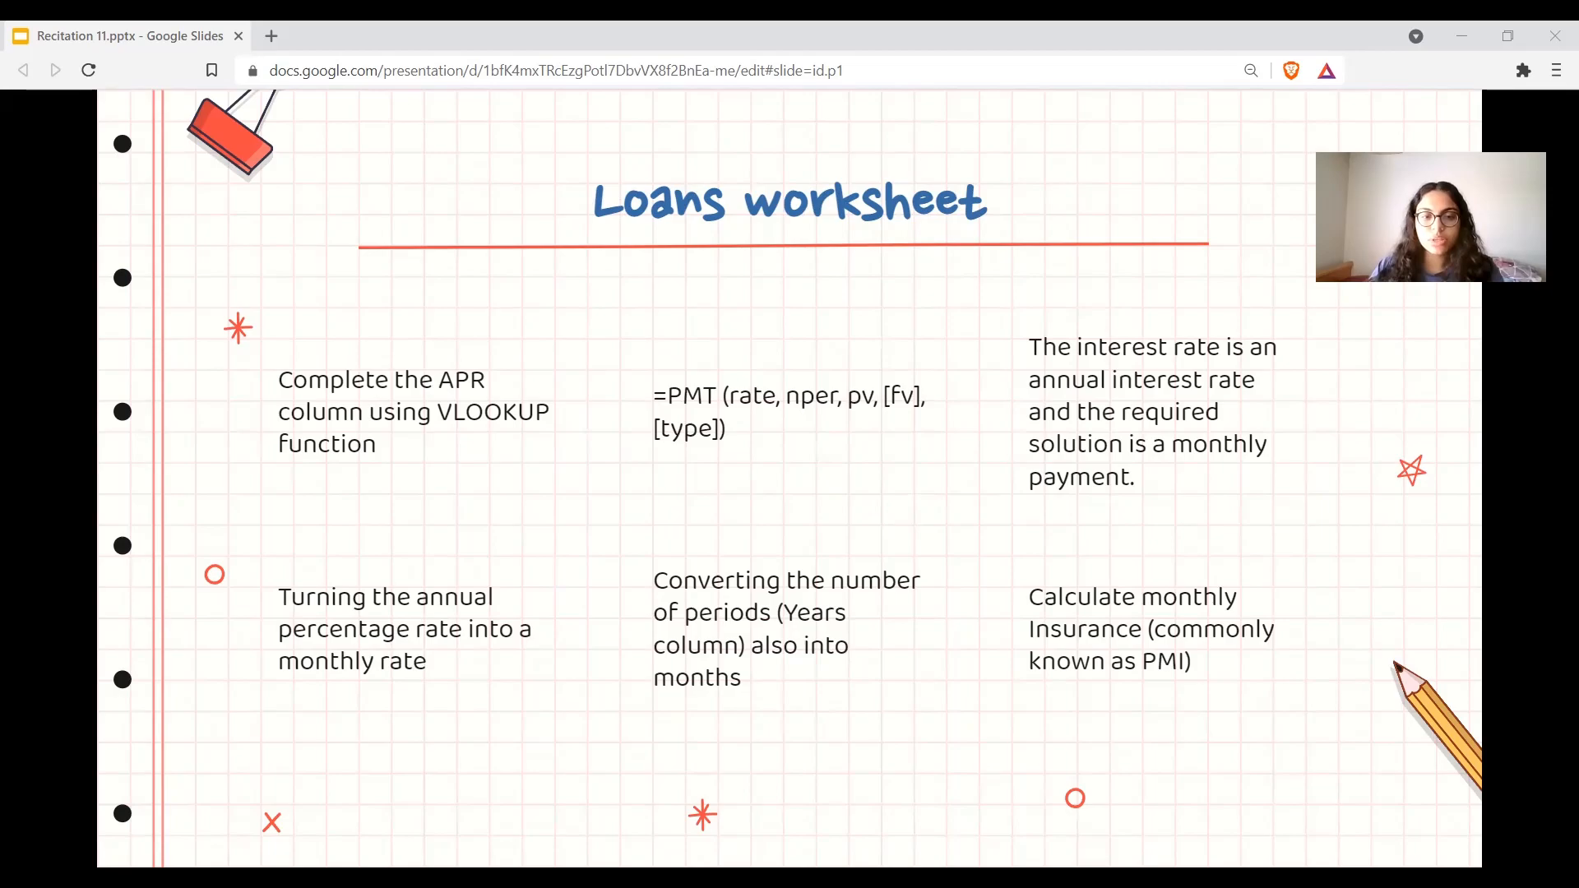
key(alt+Tab)
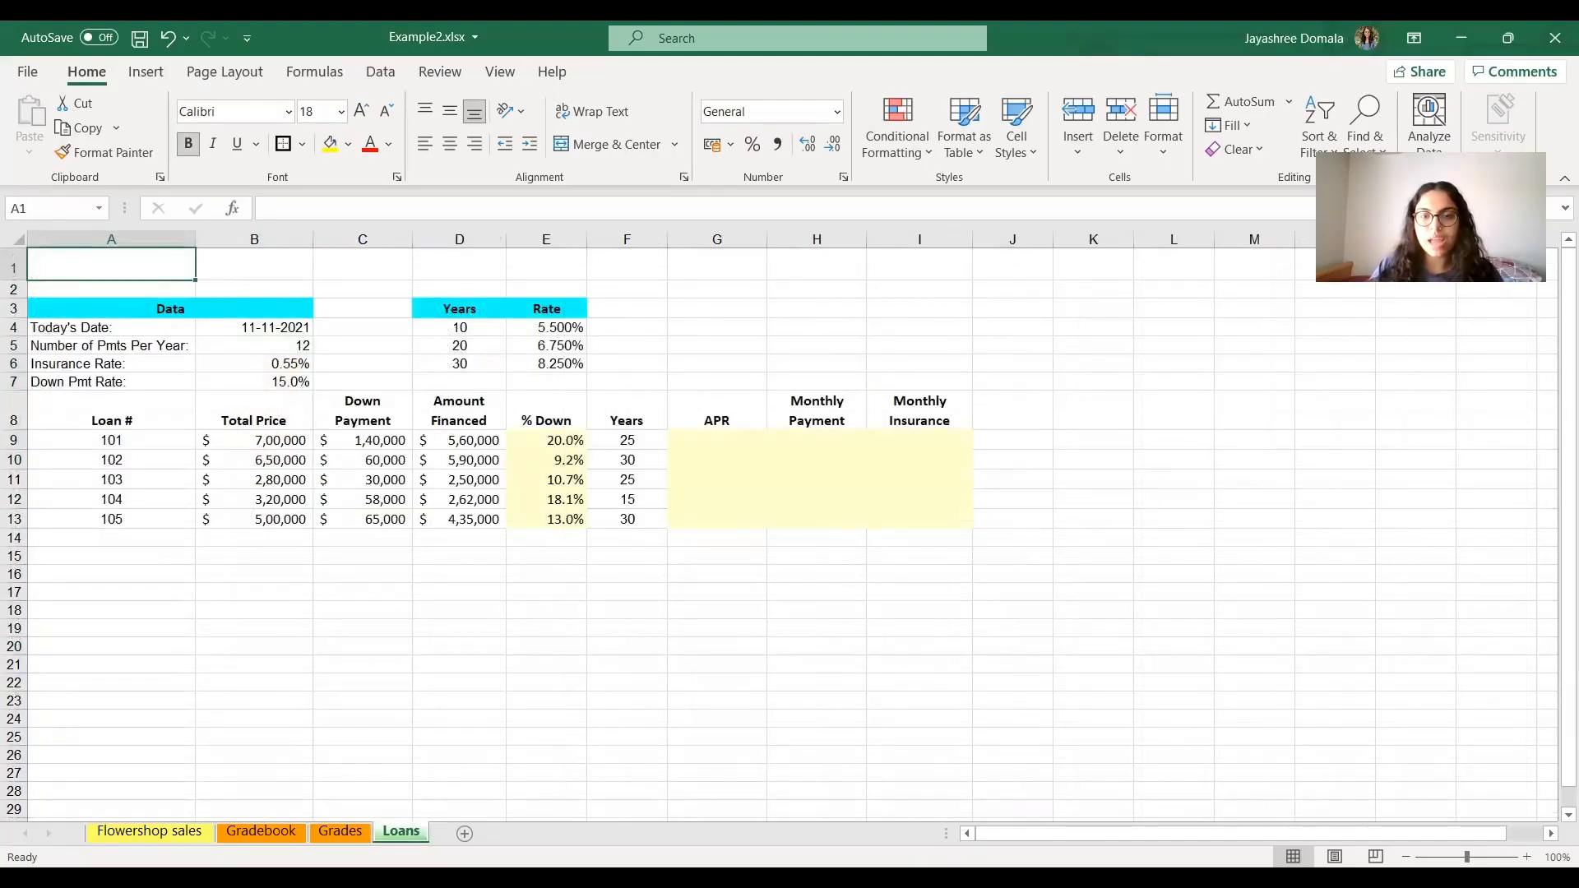
key(alt+Tab)
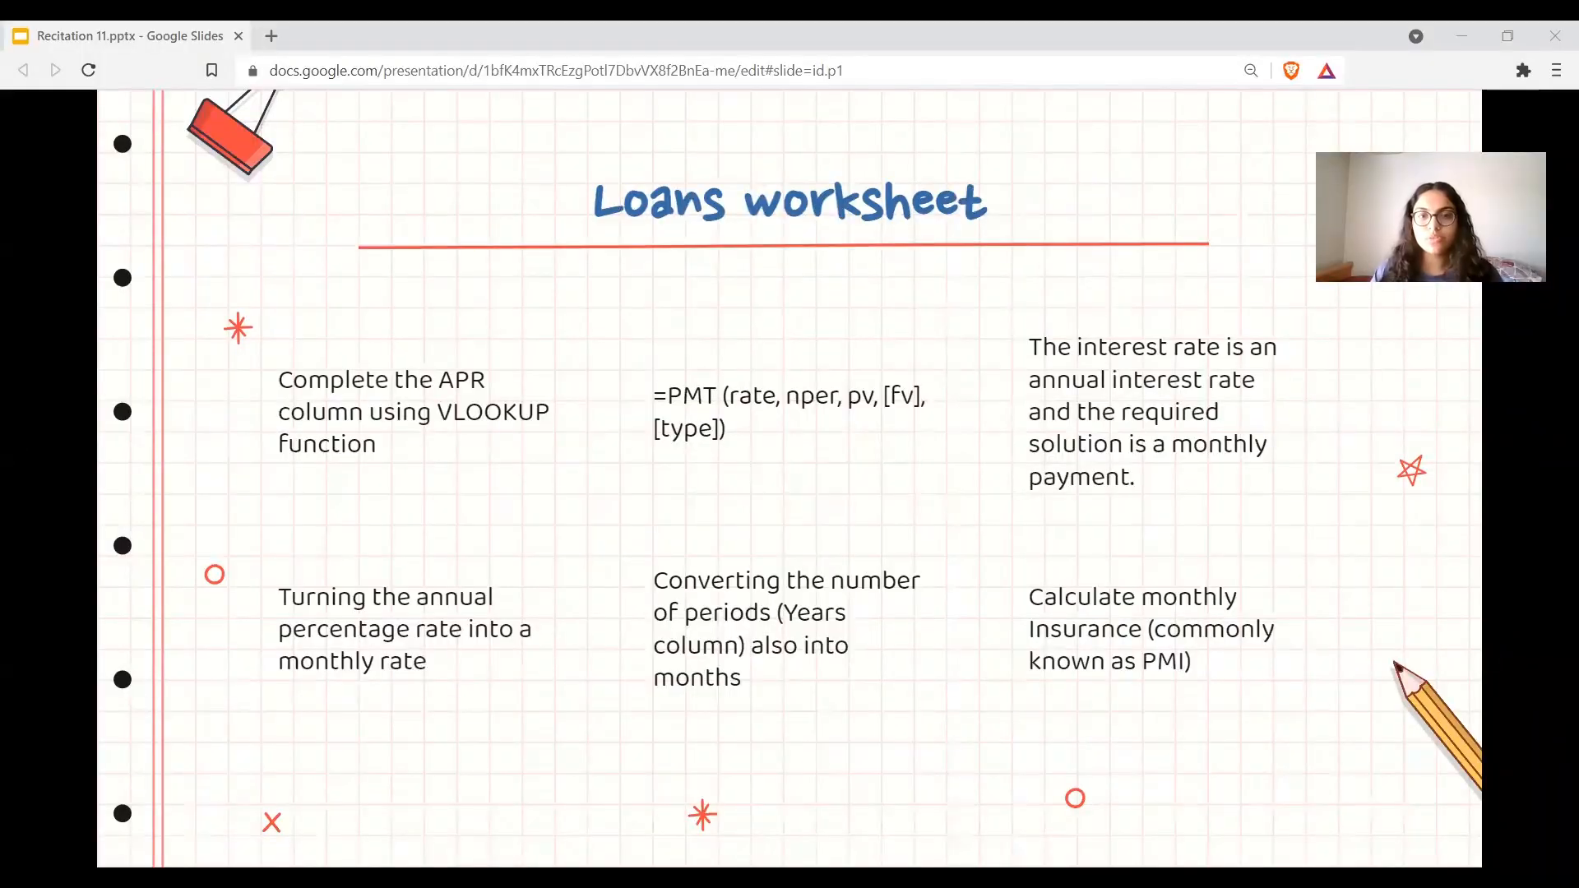